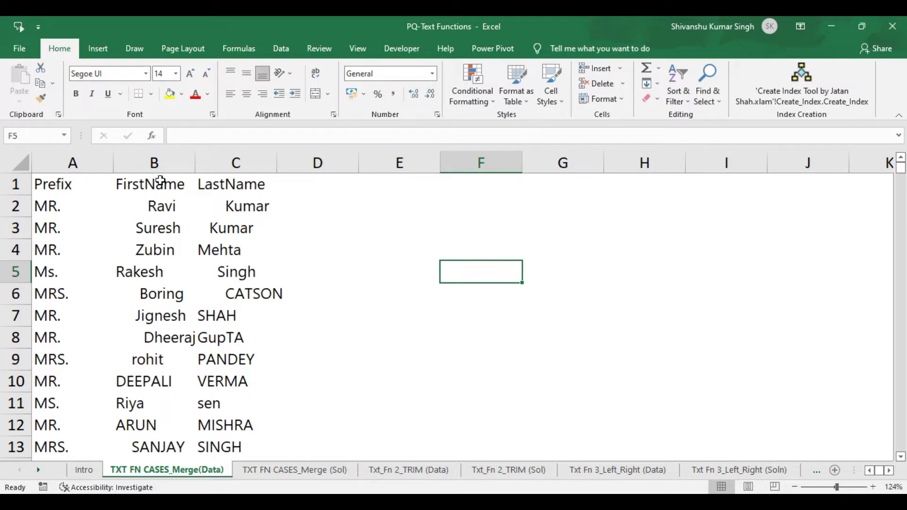
- Switch to the Google Meet call, admit the waiting participant, and return to cell A1 of the PQ-Text Functions workbook in Excel
{"action": "left_click", "coordinate": [219, 185]}
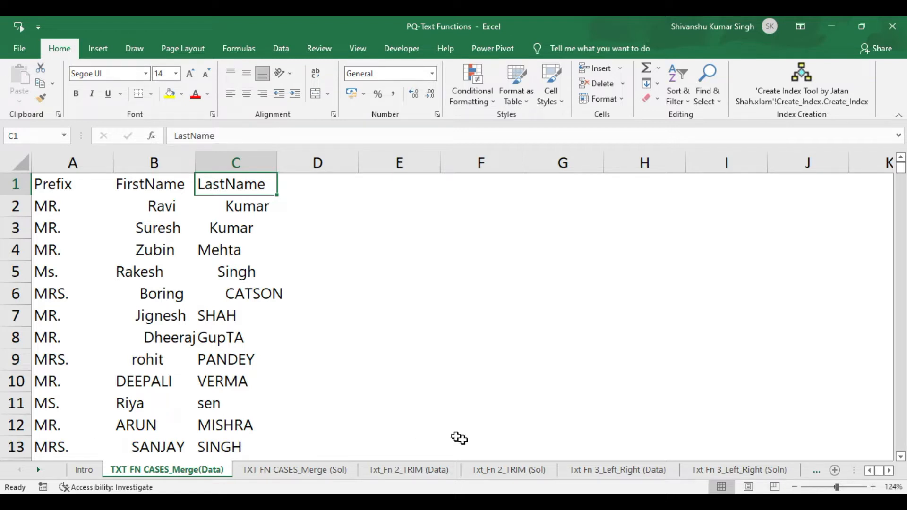
{"action": "mouse_move", "coordinate": [483, 501]}
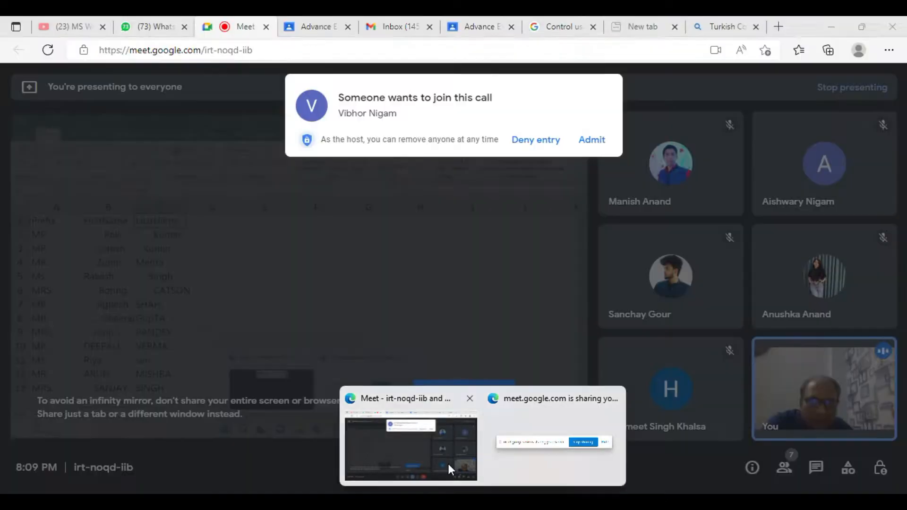
{"action": "left_click", "coordinate": [448, 463]}
{"action": "left_click", "coordinate": [585, 139]}
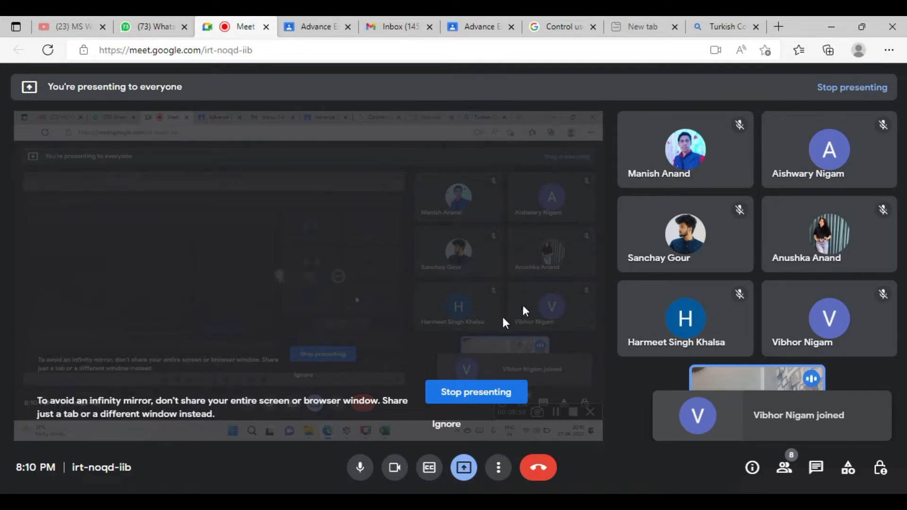
{"action": "mouse_move", "coordinate": [571, 508]}
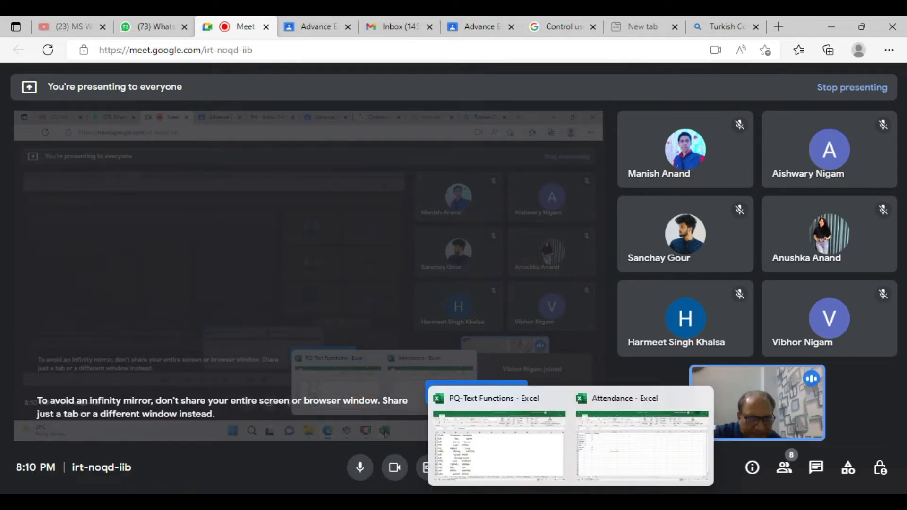
{"action": "left_click", "coordinate": [510, 459]}
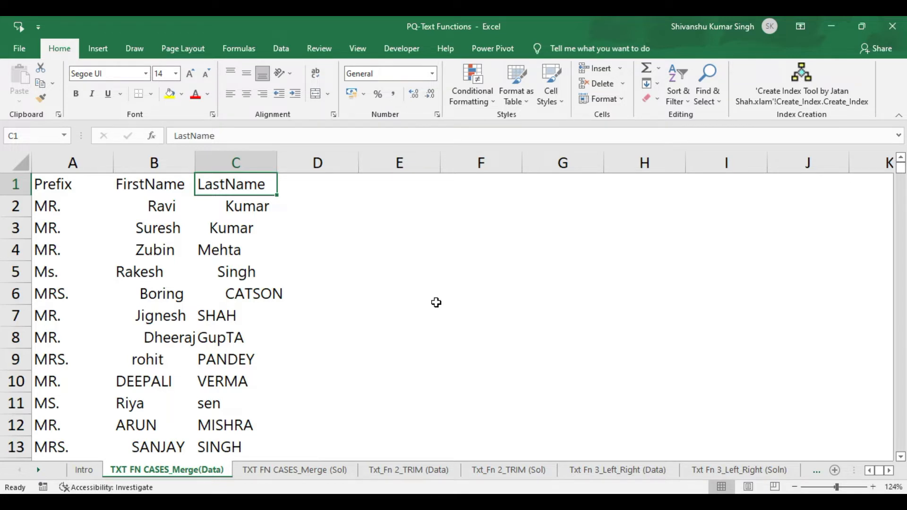
{"action": "left_click", "coordinate": [78, 179]}
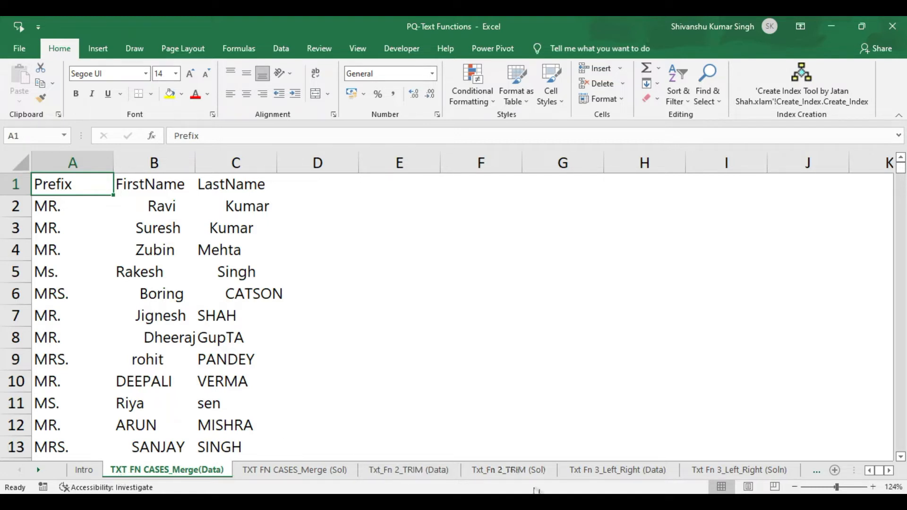
- Send everyone in the Google Meet call the message "please write yes" and return to the PQ-Text Functions workbook in Excel
{"action": "mouse_move", "coordinate": [483, 501]}
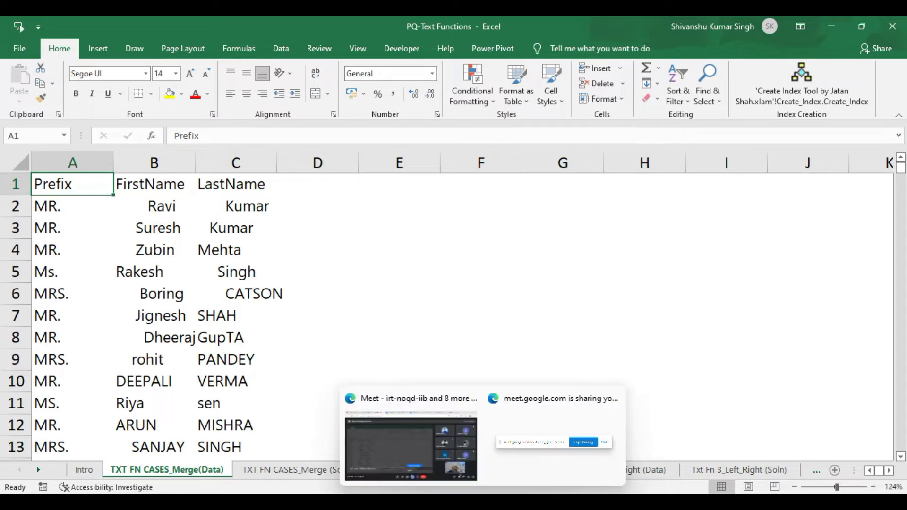
{"action": "left_click", "coordinate": [438, 438]}
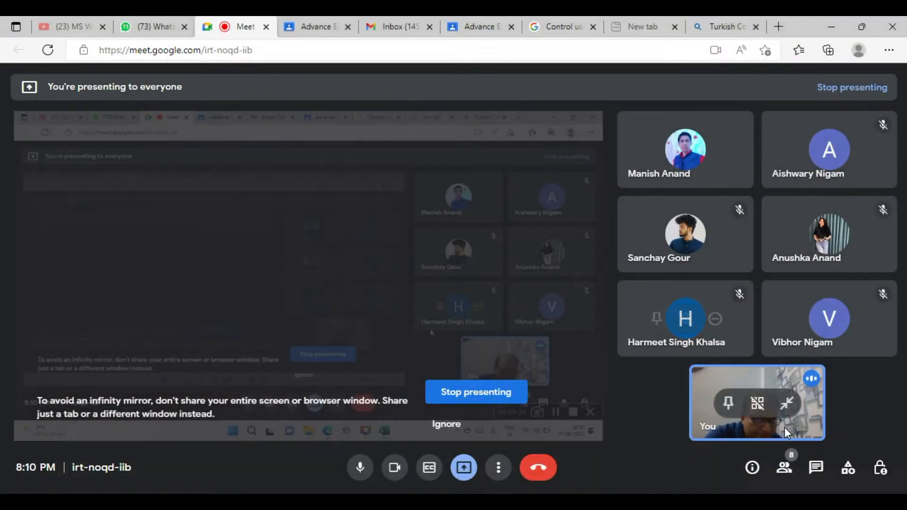
{"action": "left_click", "coordinate": [816, 468]}
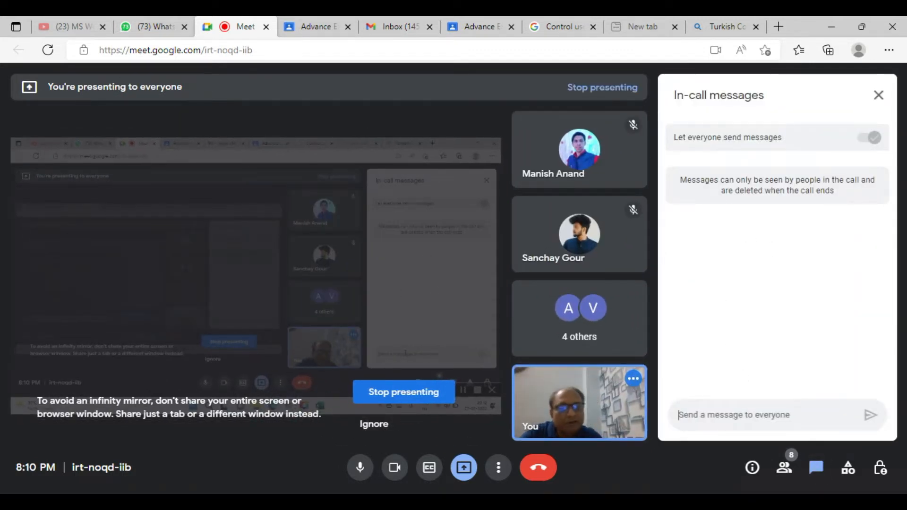
{"action": "type", "text": "please we"}
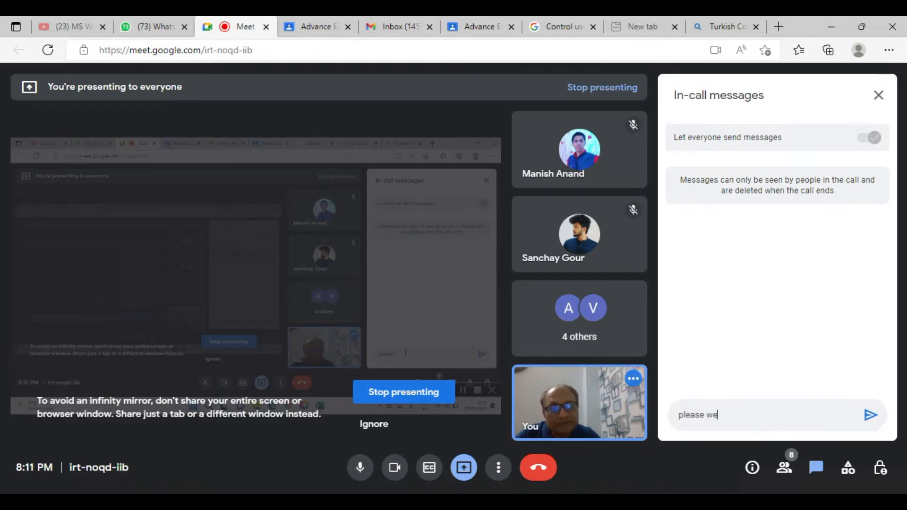
{"action": "key", "text": "BackSpace"}
{"action": "type", "text": "rite yes"}
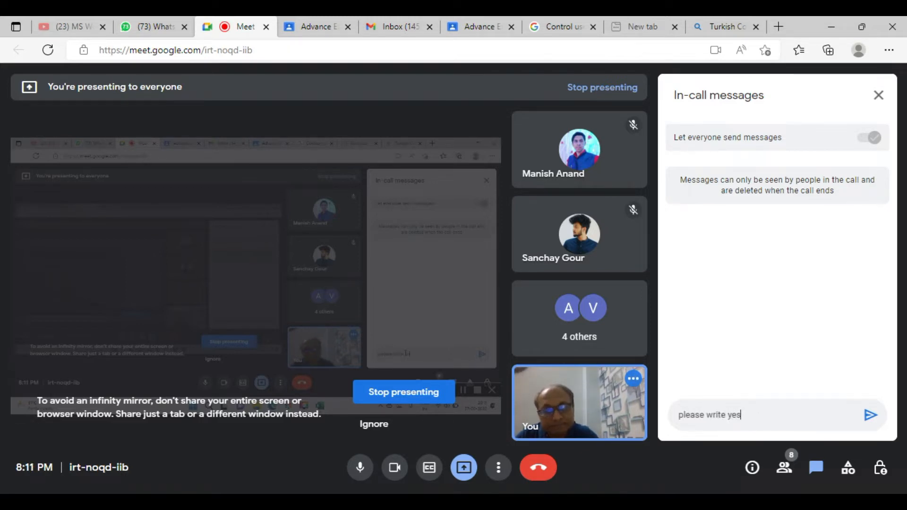
{"action": "key", "text": "Return"}
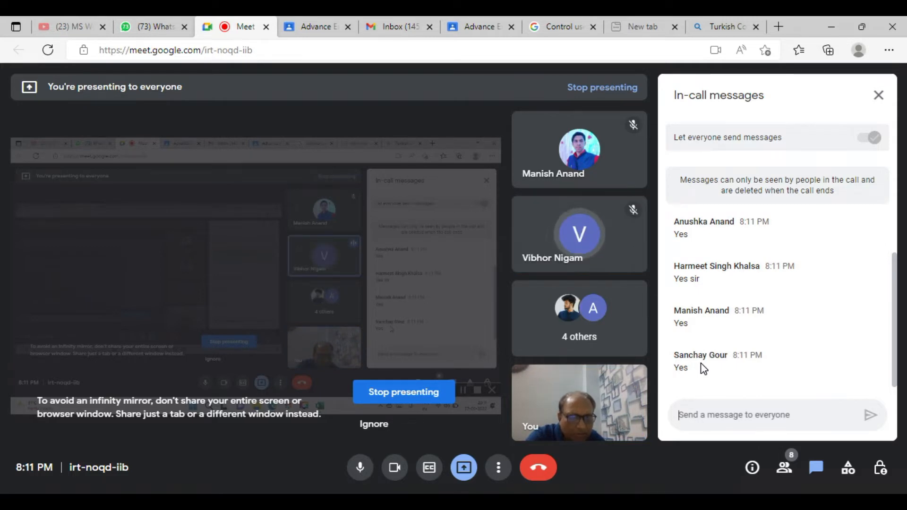
{"action": "mouse_move", "coordinate": [512, 505]}
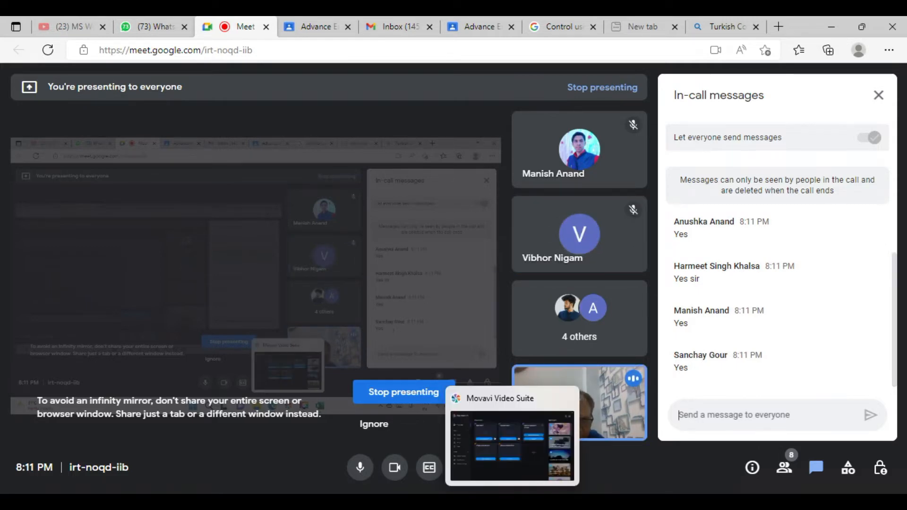
{"action": "mouse_move", "coordinate": [483, 506]}
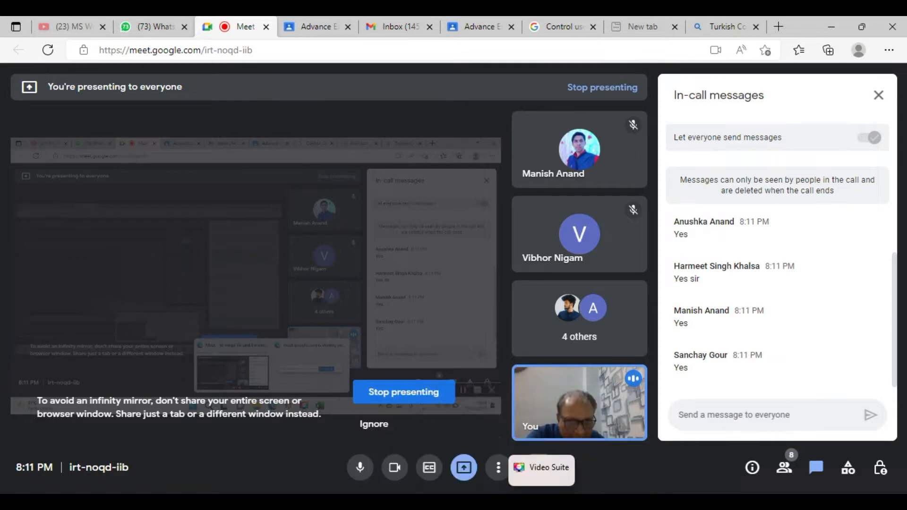
{"action": "mouse_move", "coordinate": [572, 506]}
{"action": "left_click", "coordinate": [526, 468]}
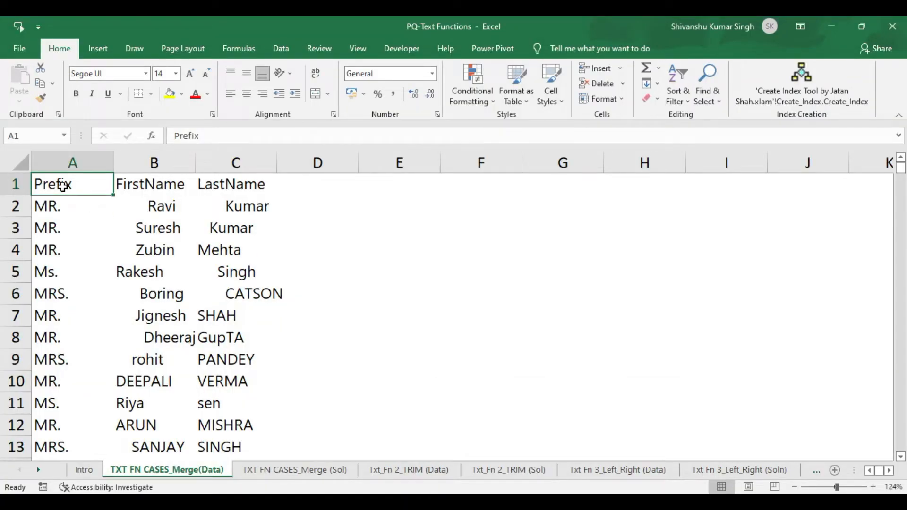
- Review the file and database sources available for getting external data into the workbook
{"action": "left_click", "coordinate": [285, 49]}
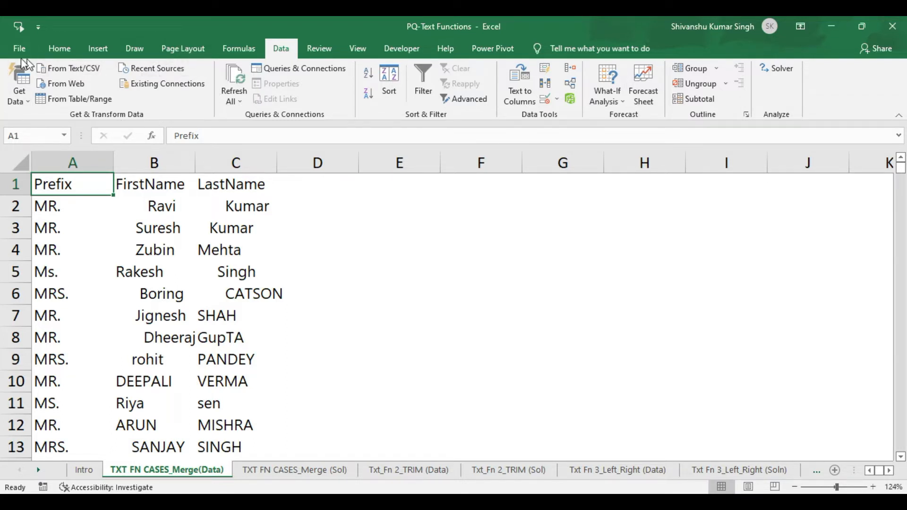
{"action": "left_click", "coordinate": [27, 101]}
{"action": "mouse_move", "coordinate": [76, 128]}
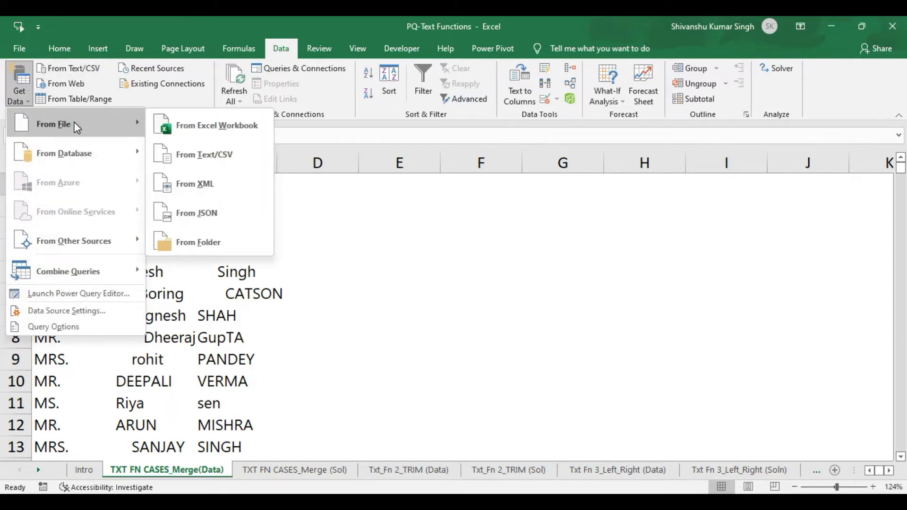
{"action": "mouse_move", "coordinate": [105, 160]}
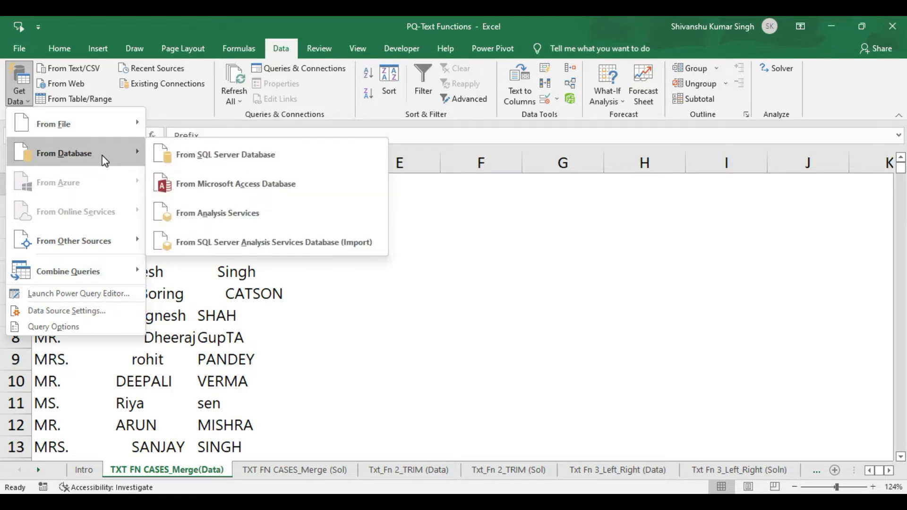
{"action": "left_click", "coordinate": [333, 304]}
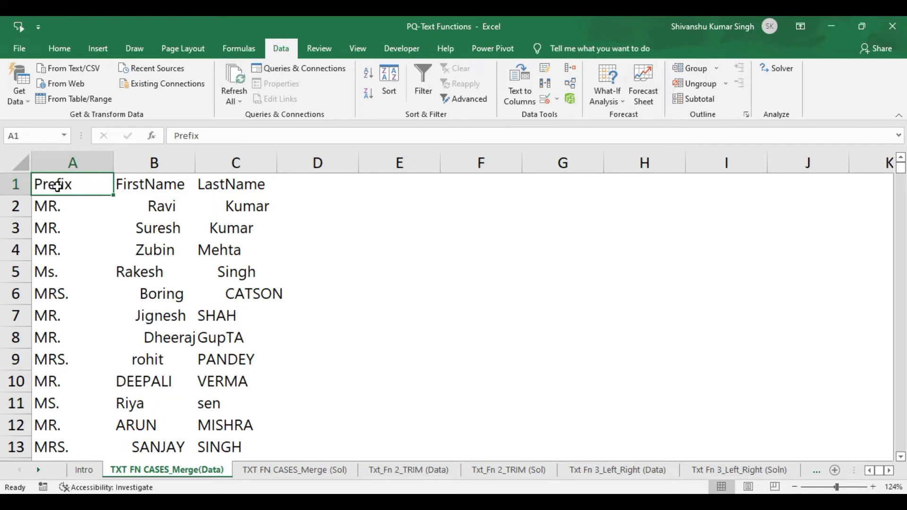
- Create a table with headers from the range A1:C18151 and load it into the Power Query Editor
{"action": "left_click", "coordinate": [67, 99]}
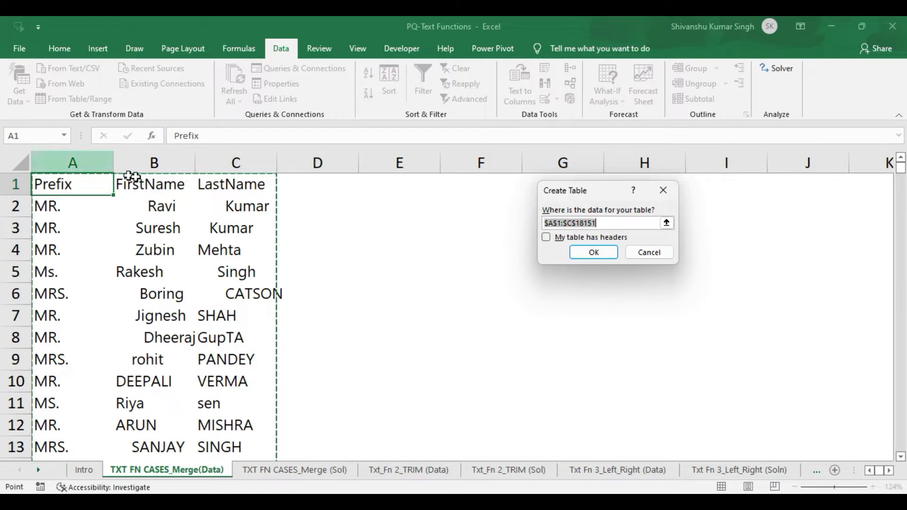
{"action": "left_click", "coordinate": [547, 237]}
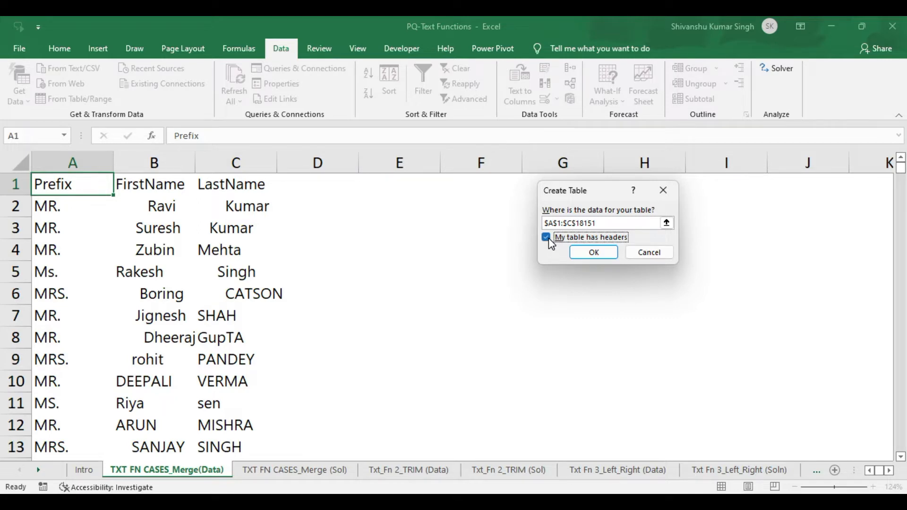
{"action": "left_click", "coordinate": [611, 253]}
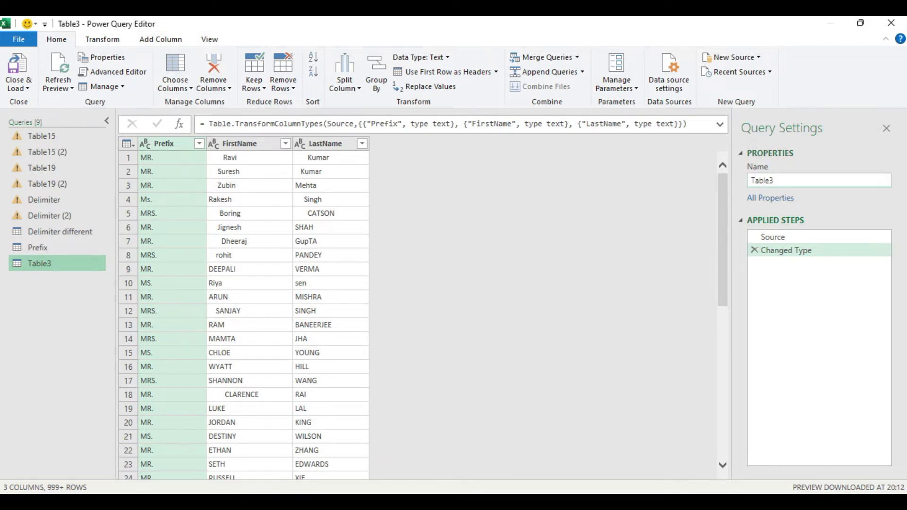
- Enter Merge as the new name of the Table3 query
{"action": "left_click", "coordinate": [780, 182]}
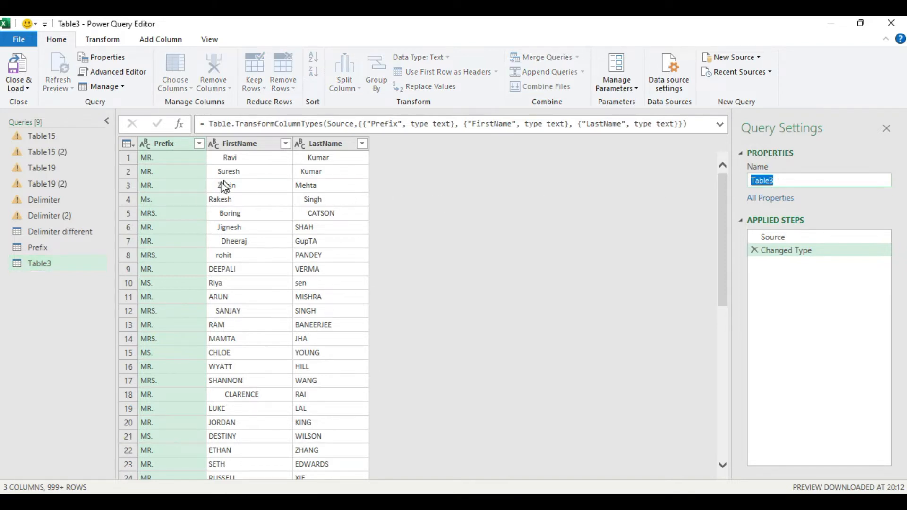
{"action": "type", "text": "Merge"}
- Compare the commands for transforming existing columns with those for adding new columns, including both versions of Merge Columns
{"action": "left_click", "coordinate": [108, 41]}
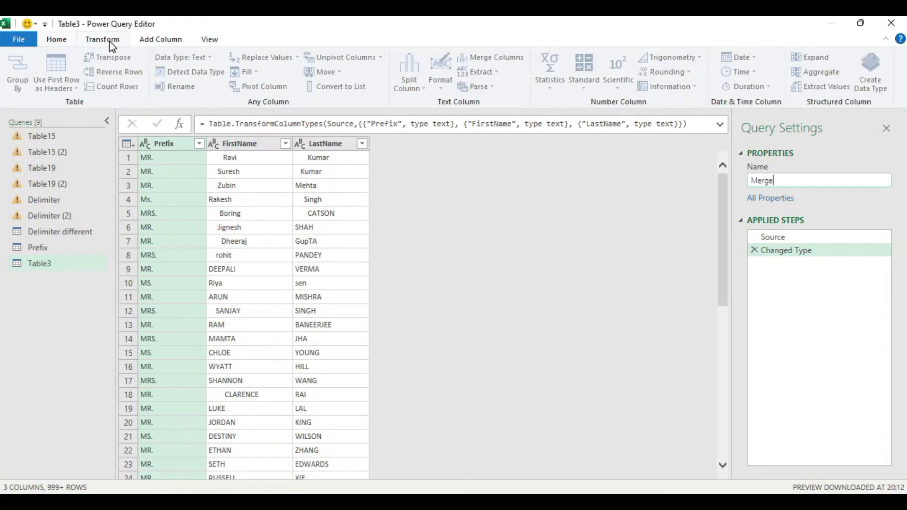
{"action": "left_click", "coordinate": [166, 45]}
{"action": "left_click", "coordinate": [226, 38]}
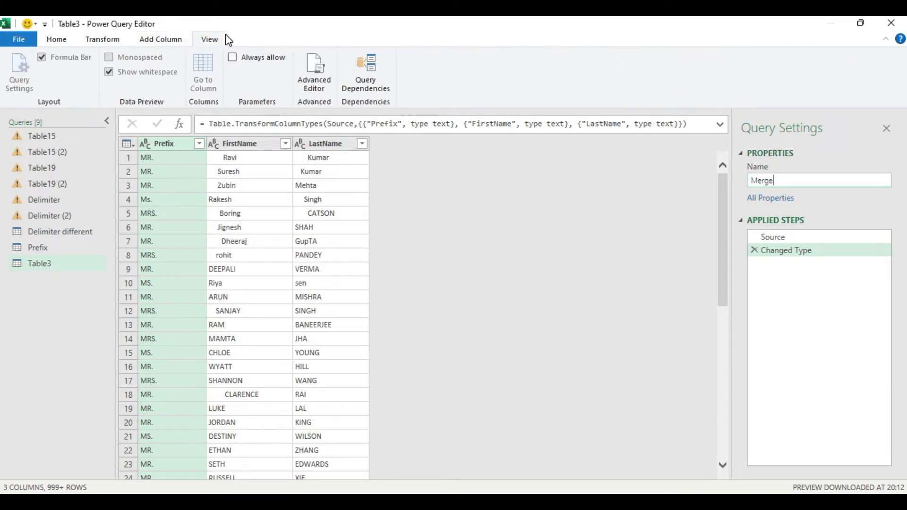
{"action": "left_click", "coordinate": [99, 42]}
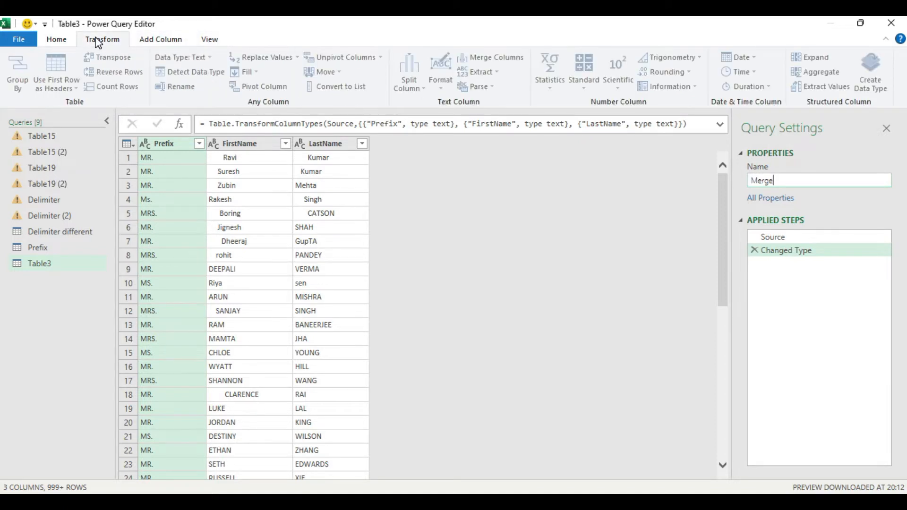
{"action": "left_click", "coordinate": [161, 41]}
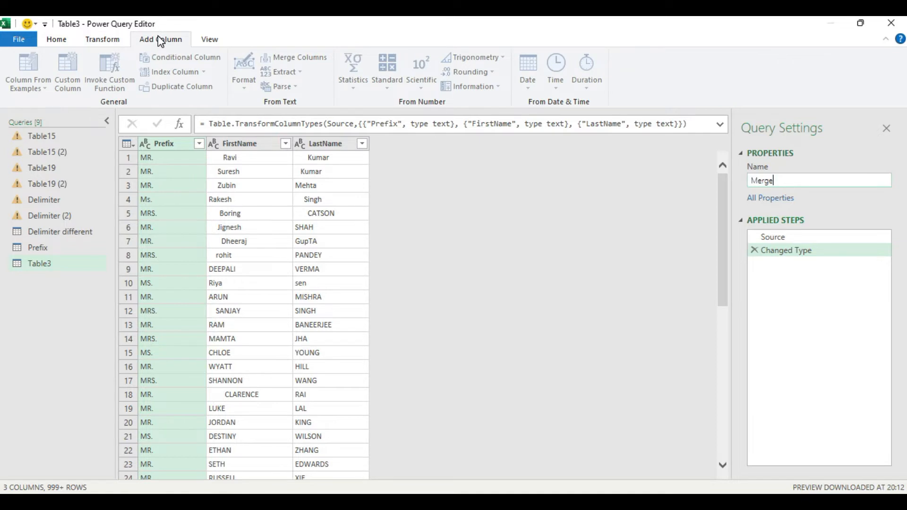
{"action": "left_click", "coordinate": [95, 42]}
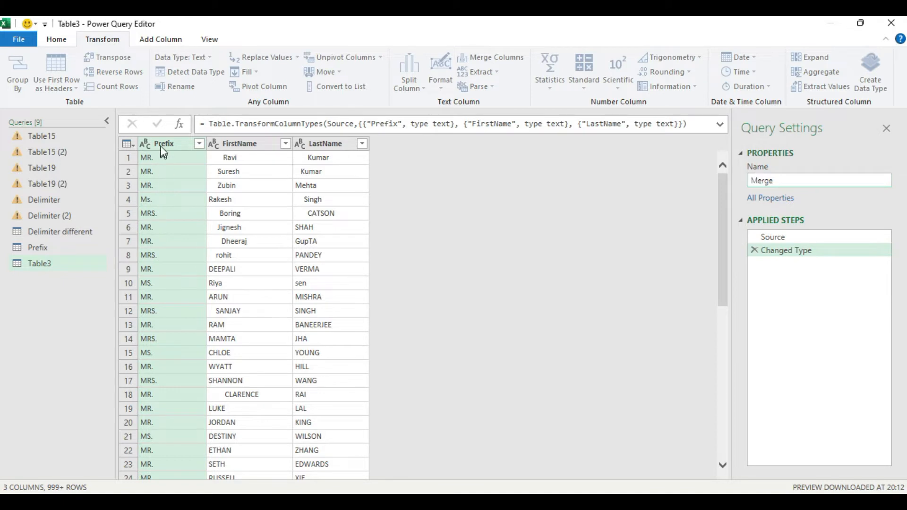
{"action": "left_click", "coordinate": [156, 40]}
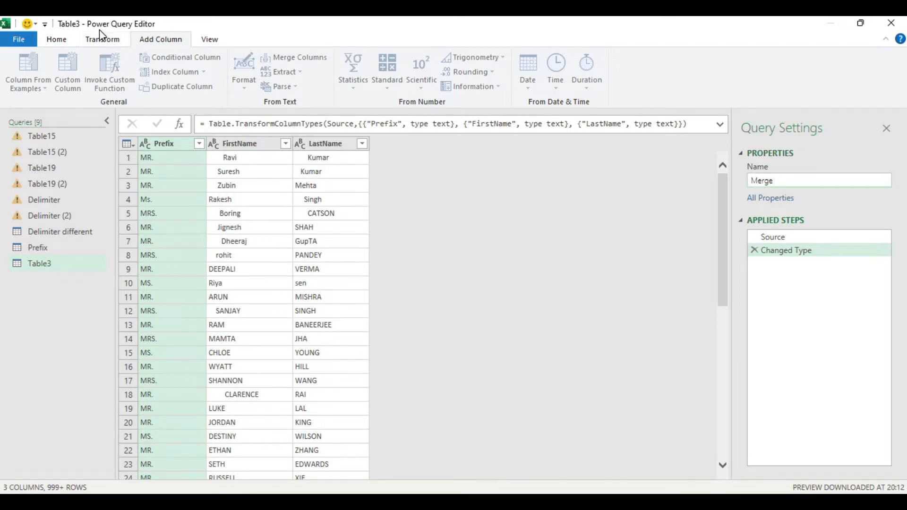
{"action": "left_click", "coordinate": [102, 42]}
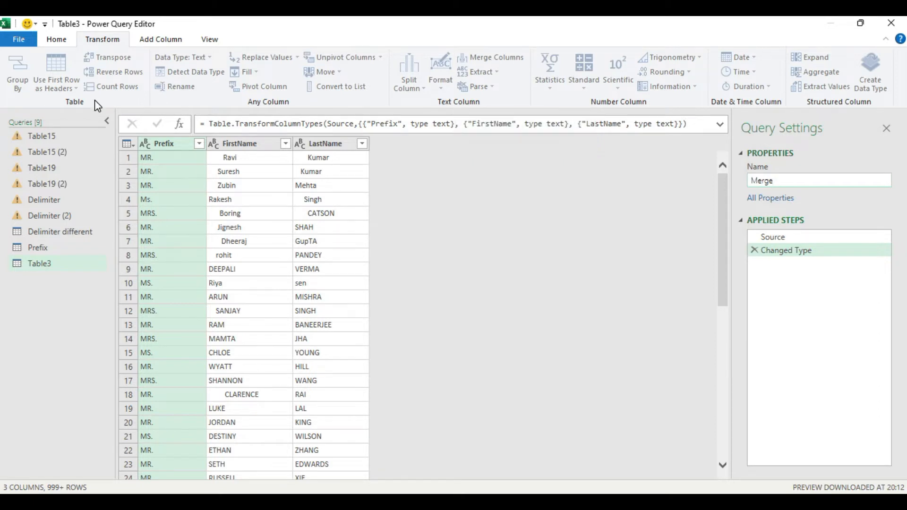
{"action": "left_click", "coordinate": [159, 41]}
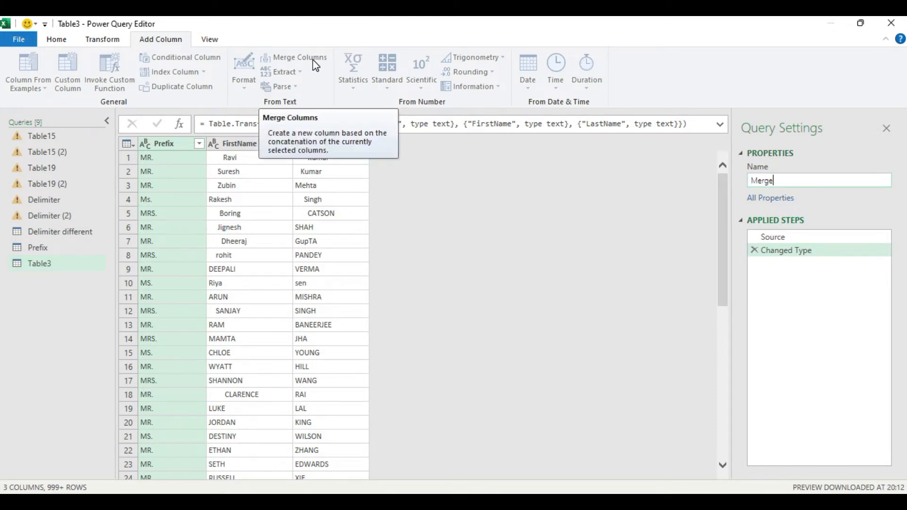
- Apply Merge as the name of the query
{"action": "key", "text": "Return"}
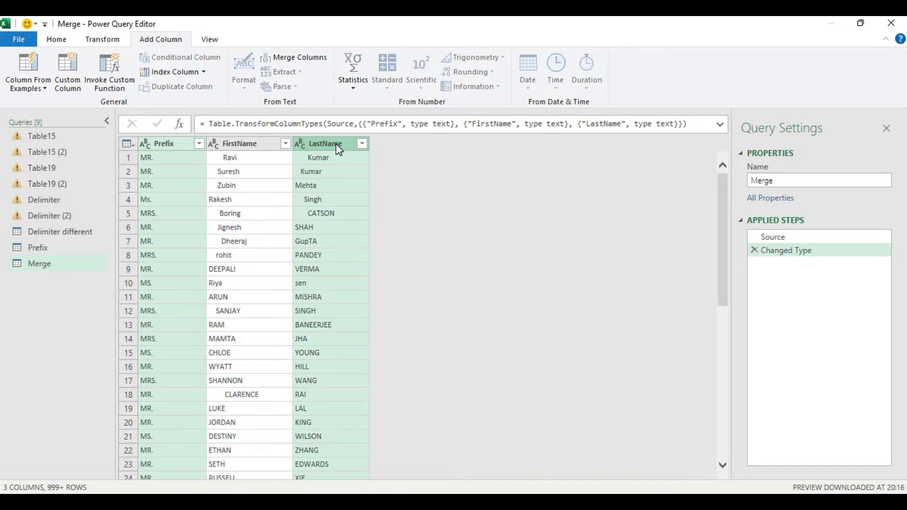
- Try merging the Prefix, LastName and FirstName columns into a new space-separated Full Name column, and delete the resulting applied step
{"action": "left_click", "coordinate": [246, 147], "text": "ctrl"}
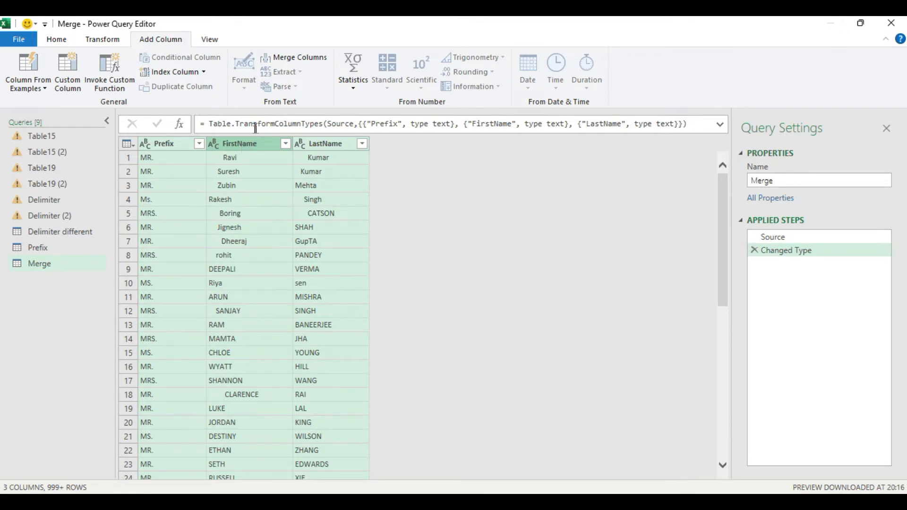
{"action": "left_click", "coordinate": [317, 59]}
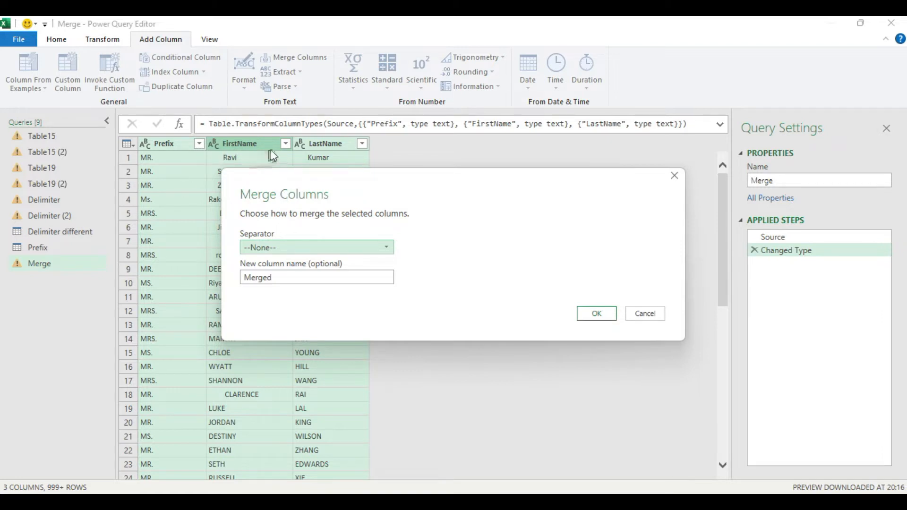
{"action": "left_click", "coordinate": [388, 248]}
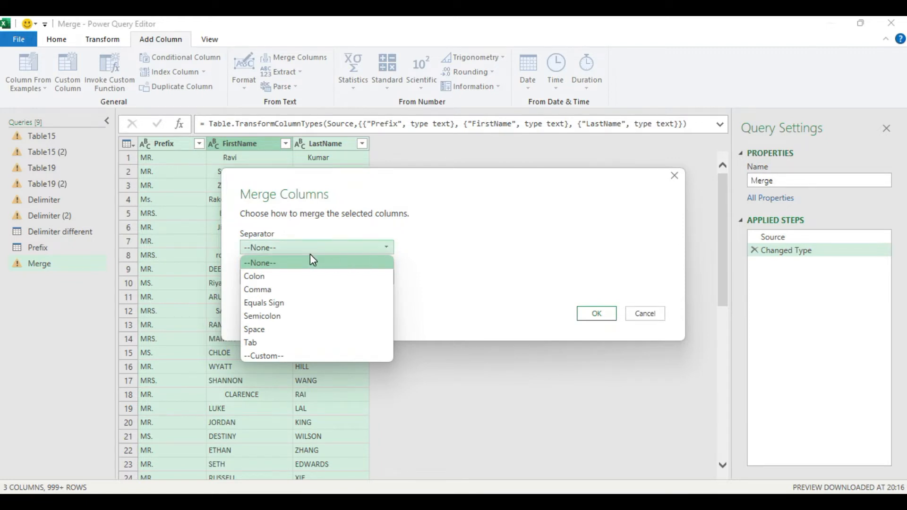
{"action": "left_click", "coordinate": [282, 329]}
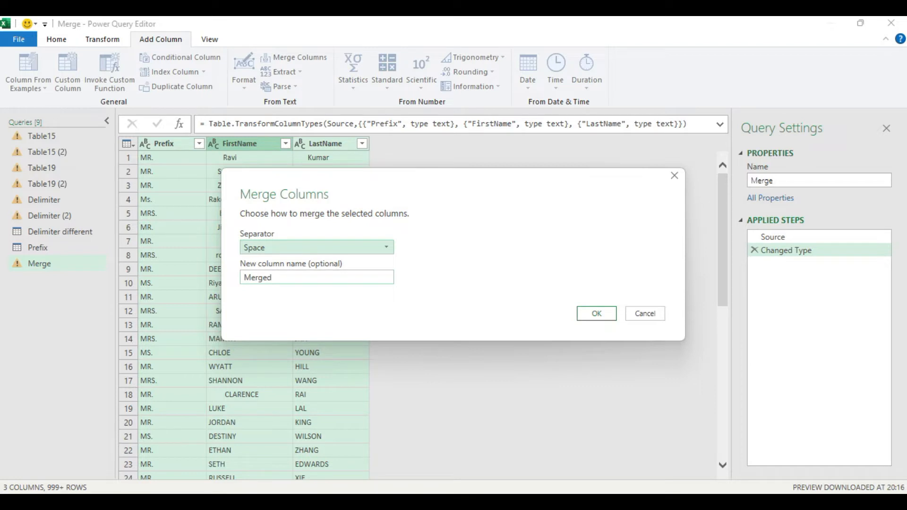
{"action": "double_click", "coordinate": [289, 279]}
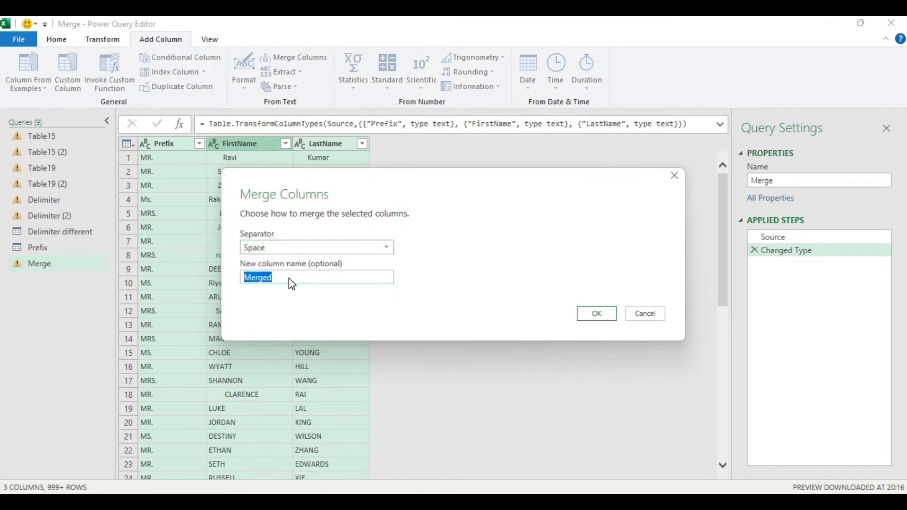
{"action": "type", "text": "Full Name"}
{"action": "left_click", "coordinate": [604, 317]}
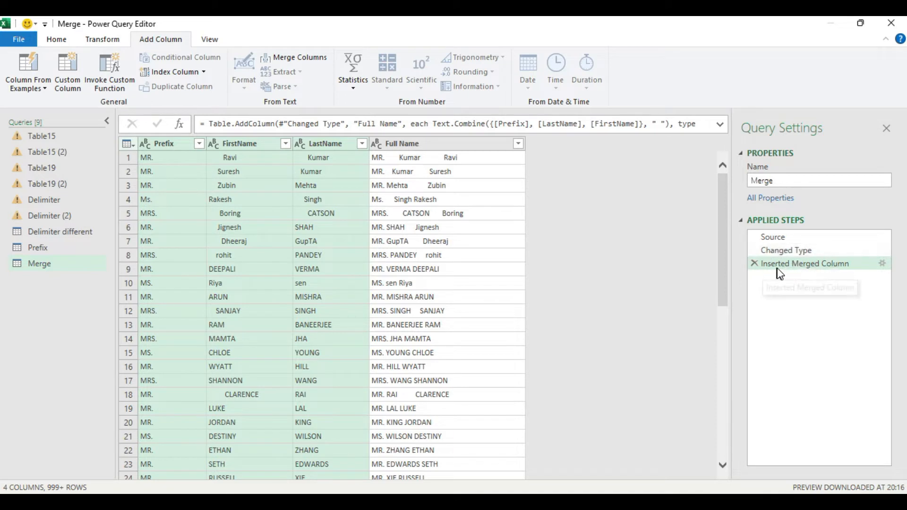
{"action": "left_click", "coordinate": [753, 263]}
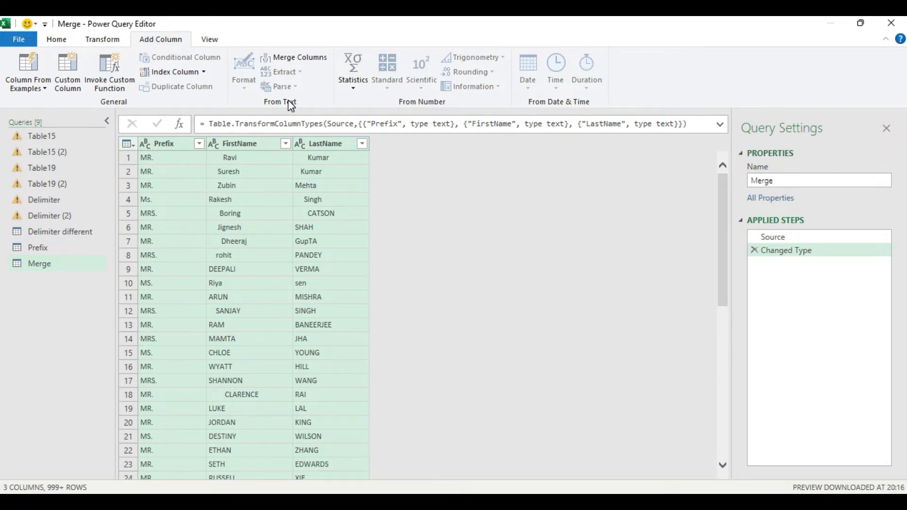
- Try adding a trimmed copy of the Prefix column as a new column, and delete the inserted step
{"action": "left_click", "coordinate": [174, 144]}
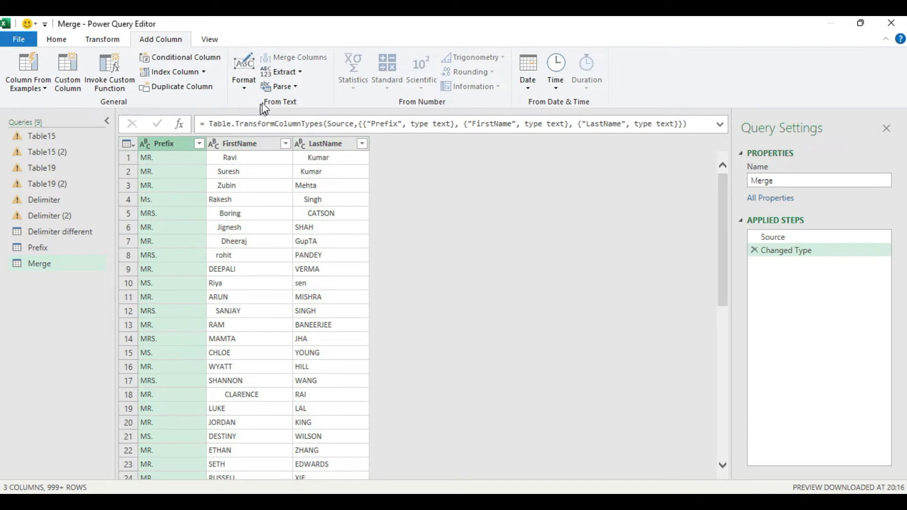
{"action": "left_click", "coordinate": [244, 89]}
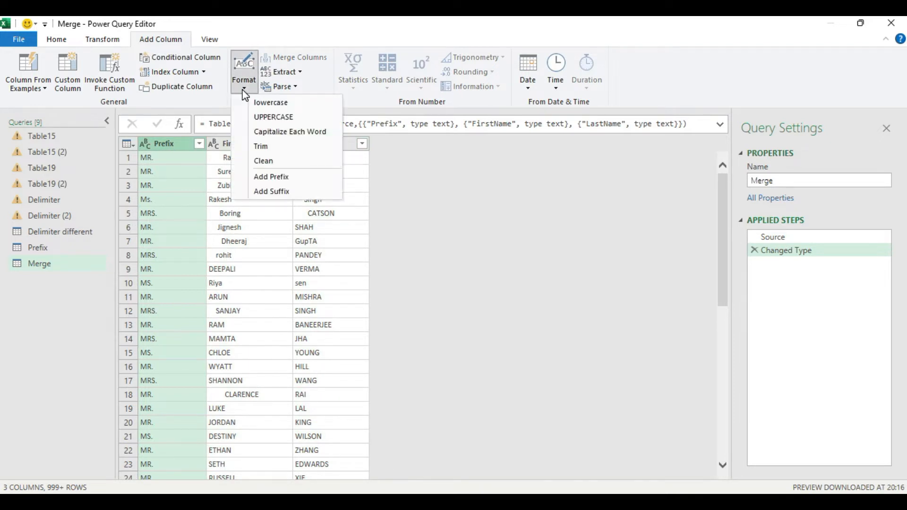
{"action": "left_click", "coordinate": [453, 216]}
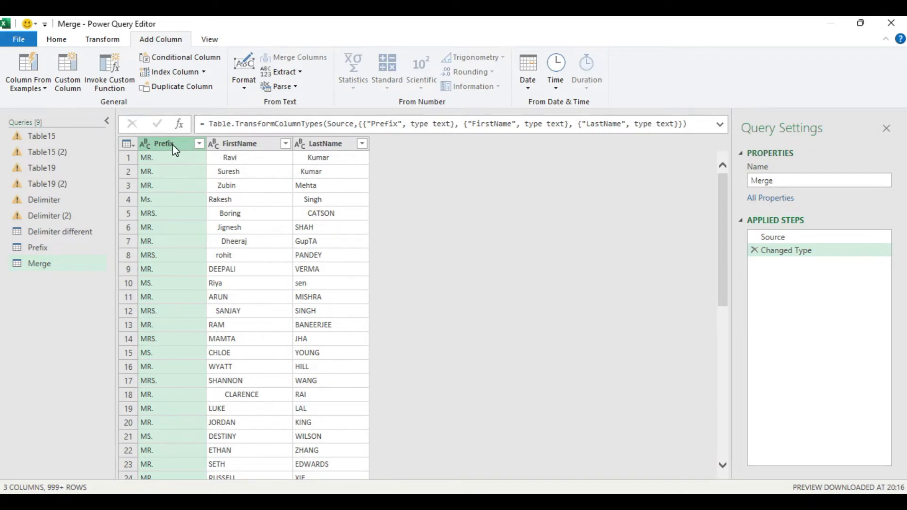
{"action": "left_click", "coordinate": [248, 91]}
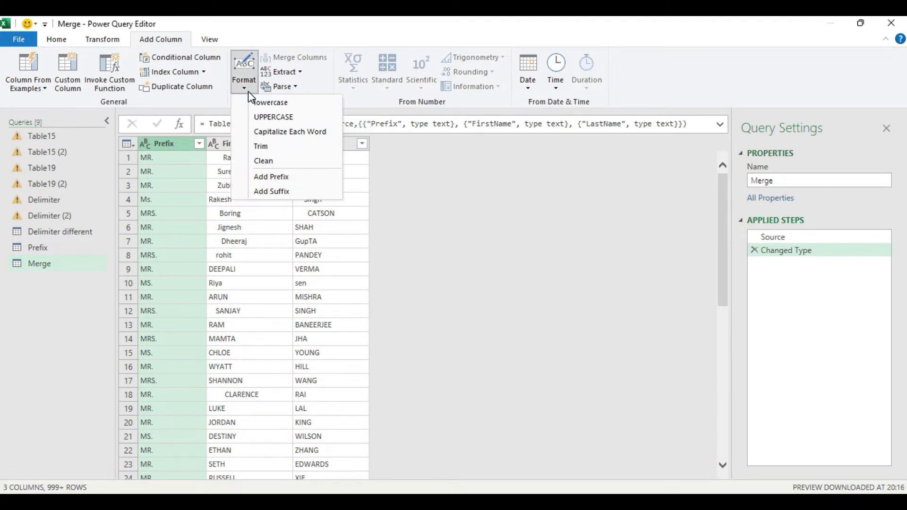
{"action": "left_click", "coordinate": [271, 146]}
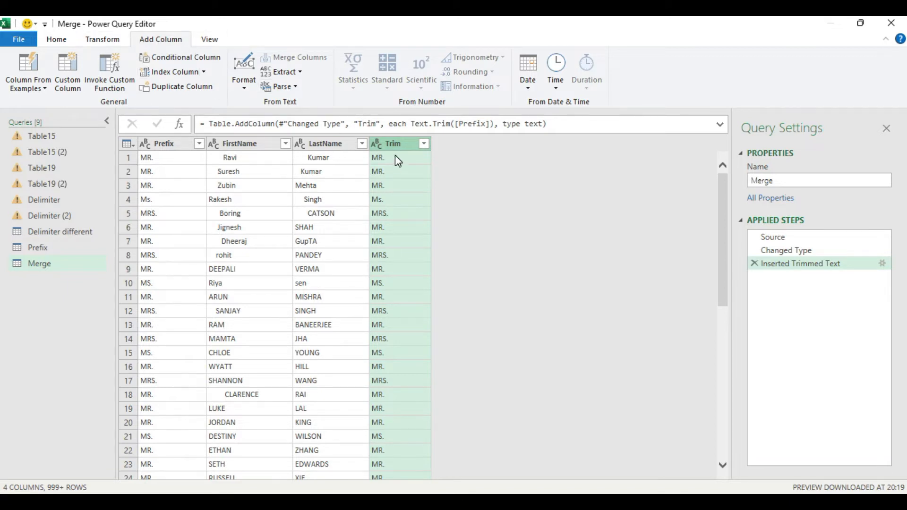
{"action": "left_click", "coordinate": [754, 263]}
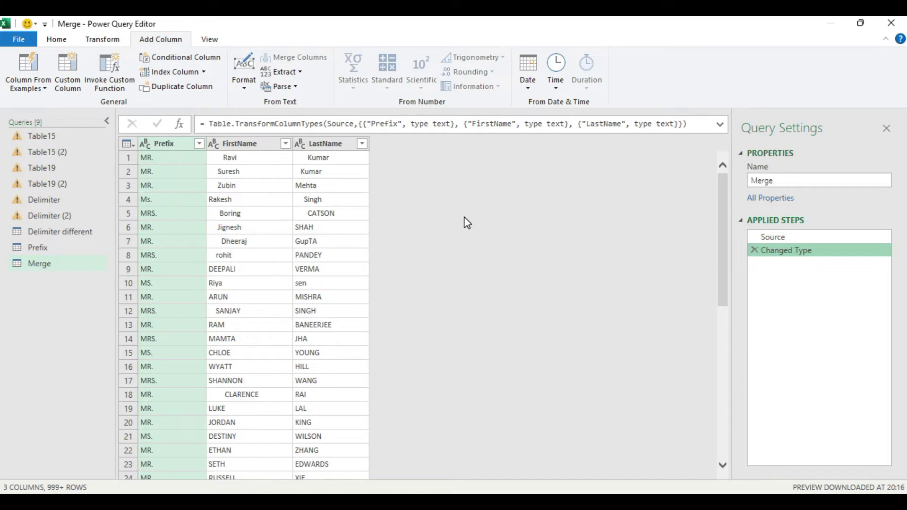
- Trim the text in place in the Prefix, FirstName and LastName columns, one column at a time
{"action": "left_click", "coordinate": [103, 39]}
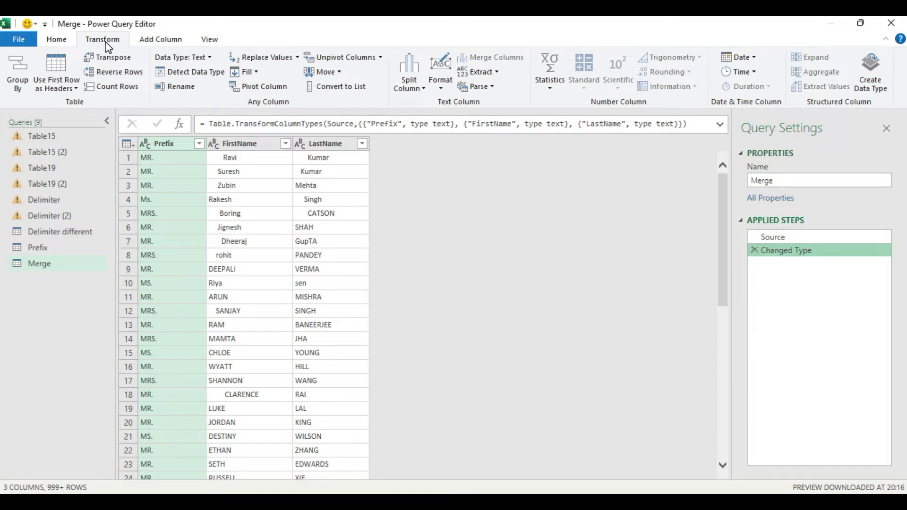
{"action": "left_click", "coordinate": [442, 87]}
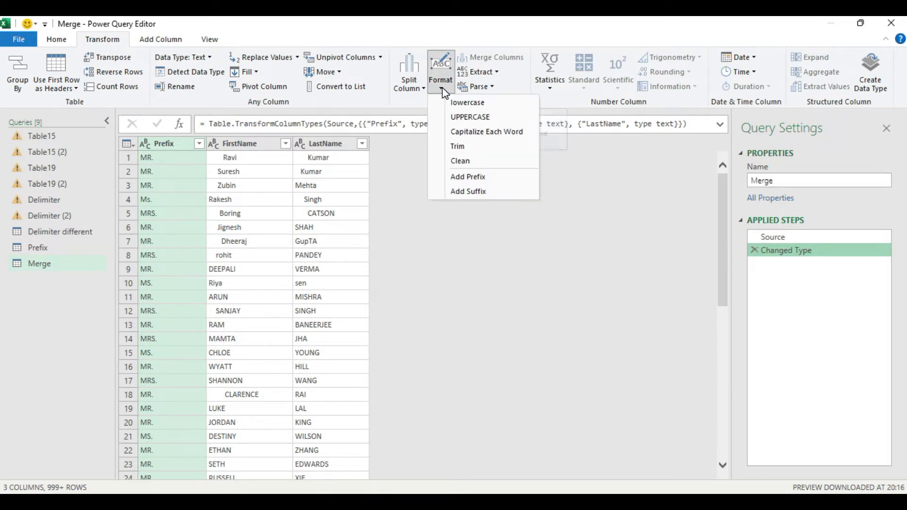
{"action": "left_click", "coordinate": [467, 150]}
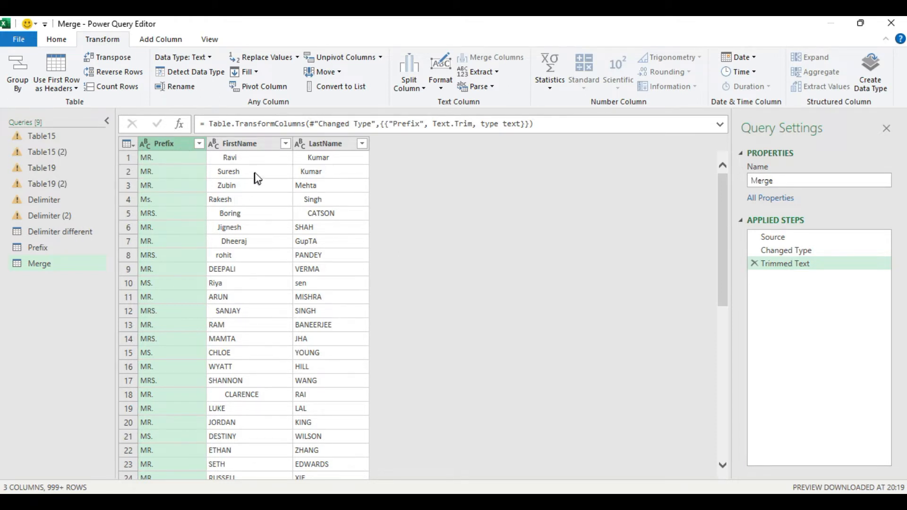
{"action": "left_click", "coordinate": [258, 146]}
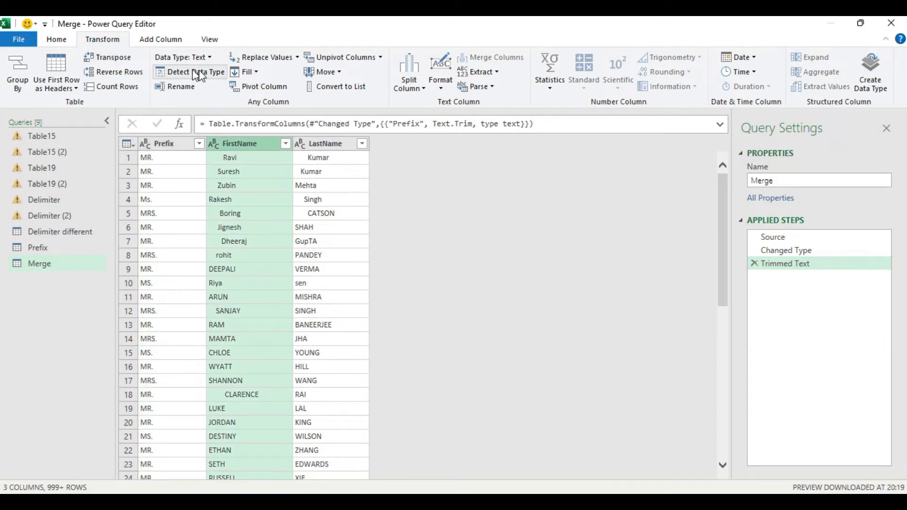
{"action": "left_click", "coordinate": [443, 89]}
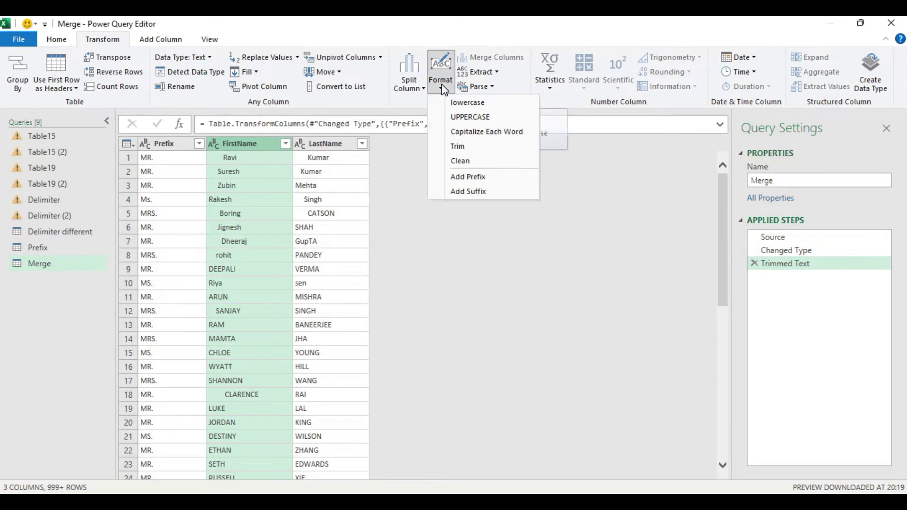
{"action": "left_click", "coordinate": [464, 149]}
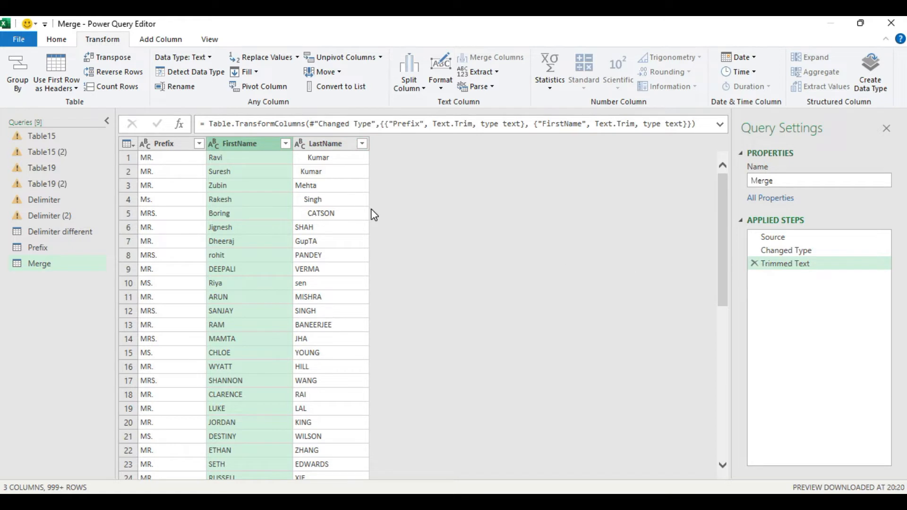
{"action": "left_click", "coordinate": [322, 144]}
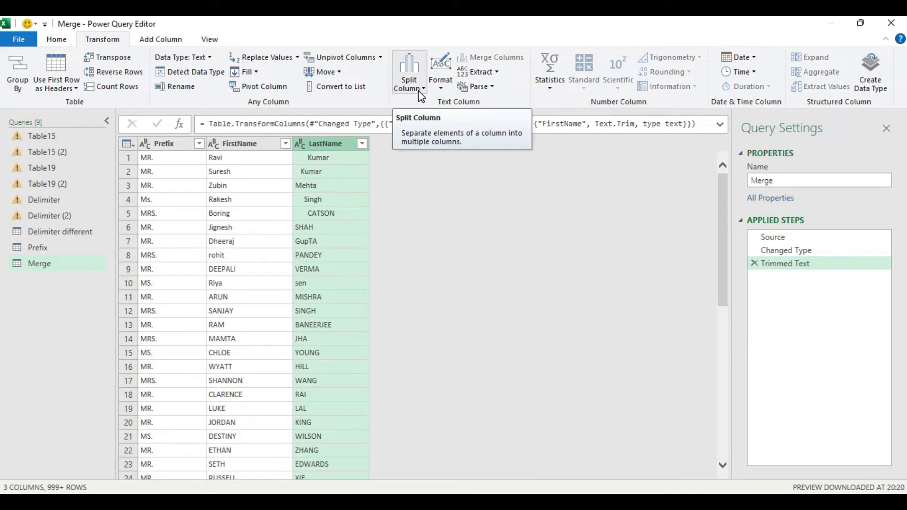
{"action": "left_click", "coordinate": [446, 90]}
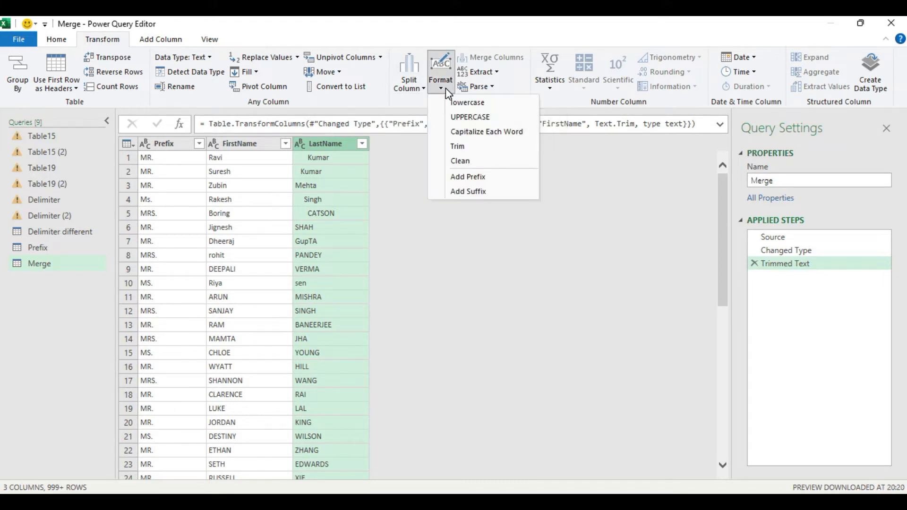
{"action": "left_click", "coordinate": [470, 152]}
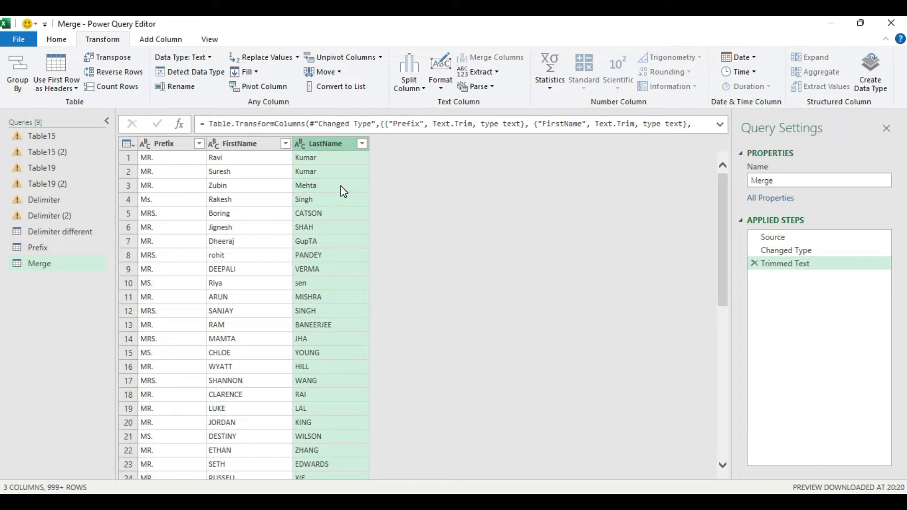
- Capitalize each word in the existing FirstName and LastName columns
{"action": "left_click", "coordinate": [243, 143]}
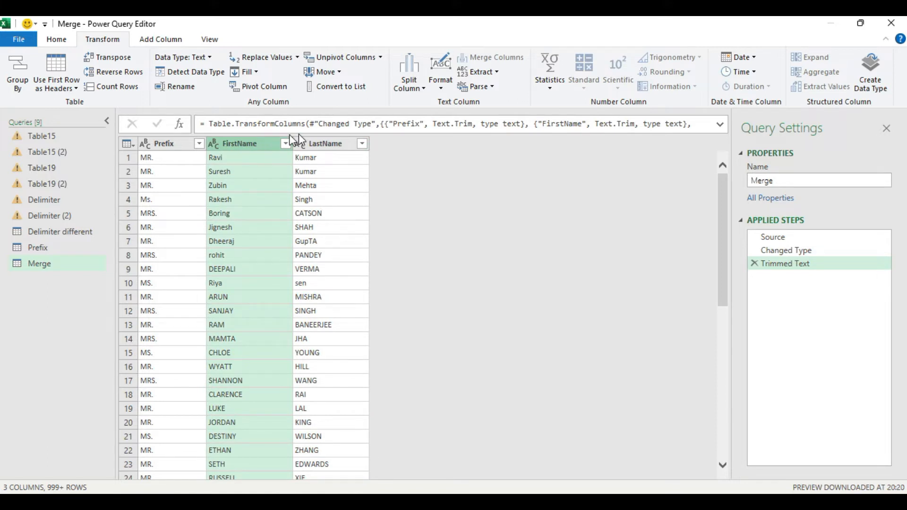
{"action": "left_click", "coordinate": [444, 89]}
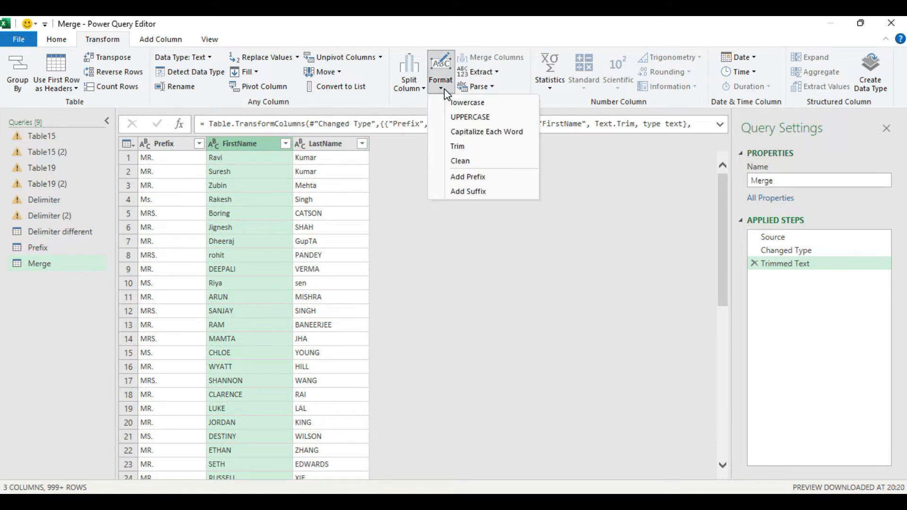
{"action": "left_click", "coordinate": [477, 135]}
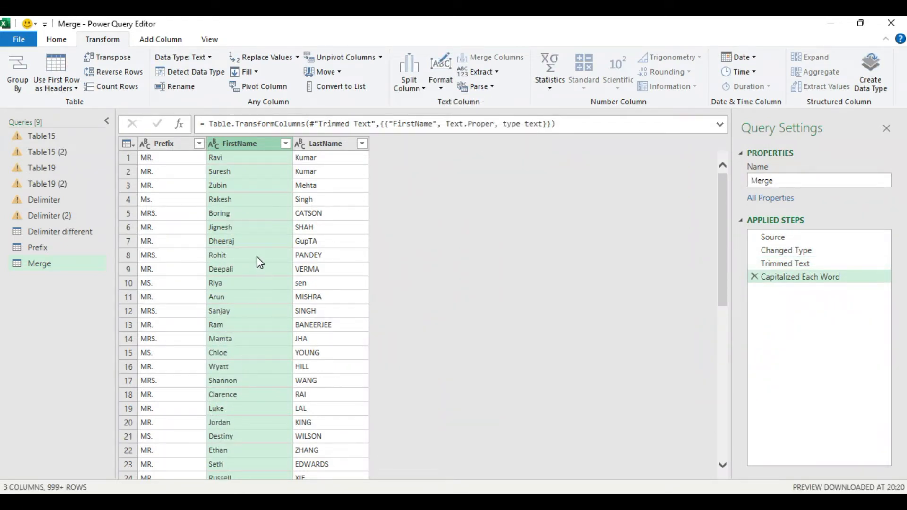
{"action": "left_click", "coordinate": [328, 147]}
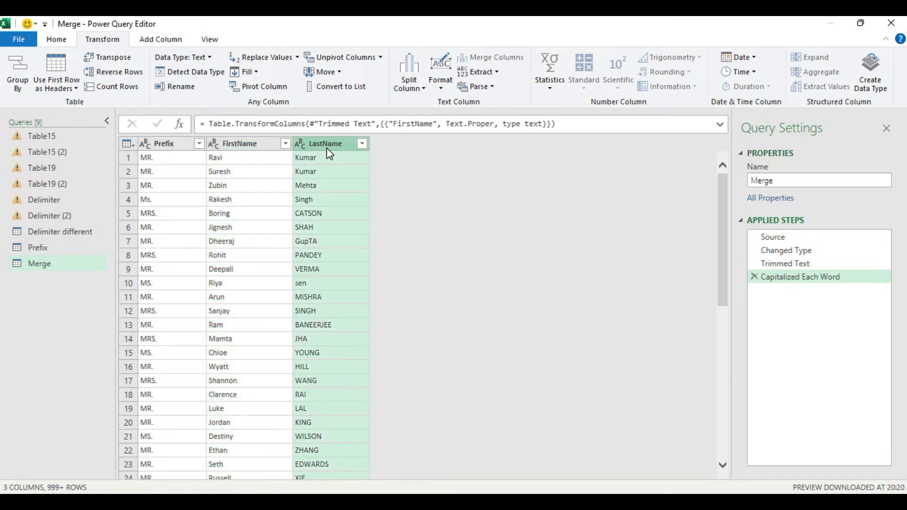
{"action": "left_click", "coordinate": [440, 89]}
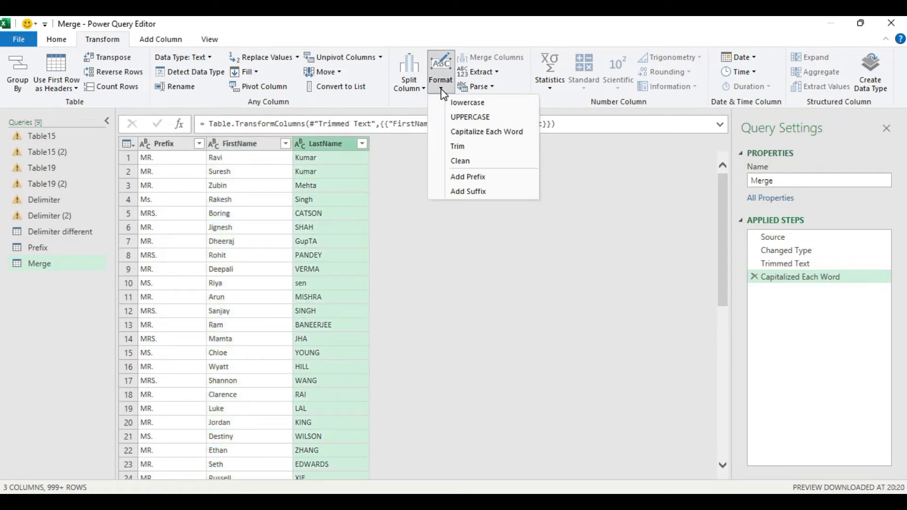
{"action": "left_click", "coordinate": [467, 131]}
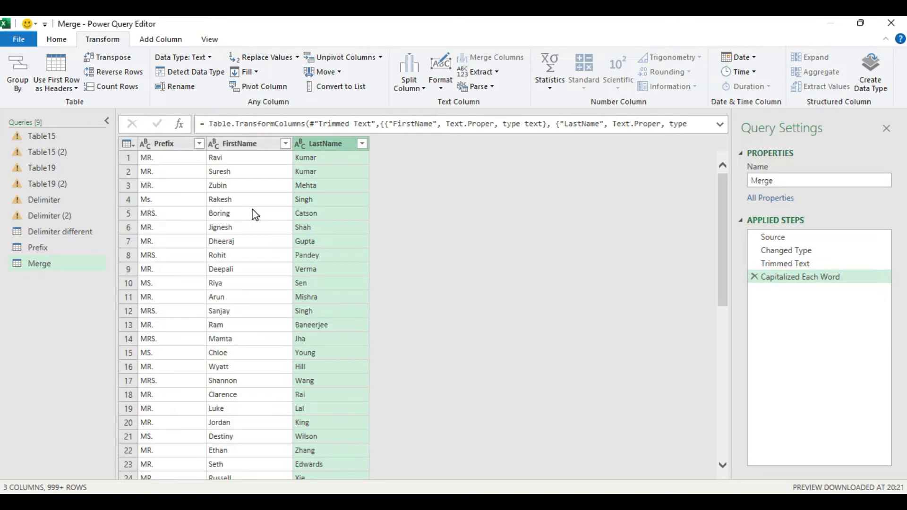
- Merge the Prefix, FirstName and LastName columns, in that order, into a new column named Full Name with a space separator
{"action": "left_click", "coordinate": [166, 145]}
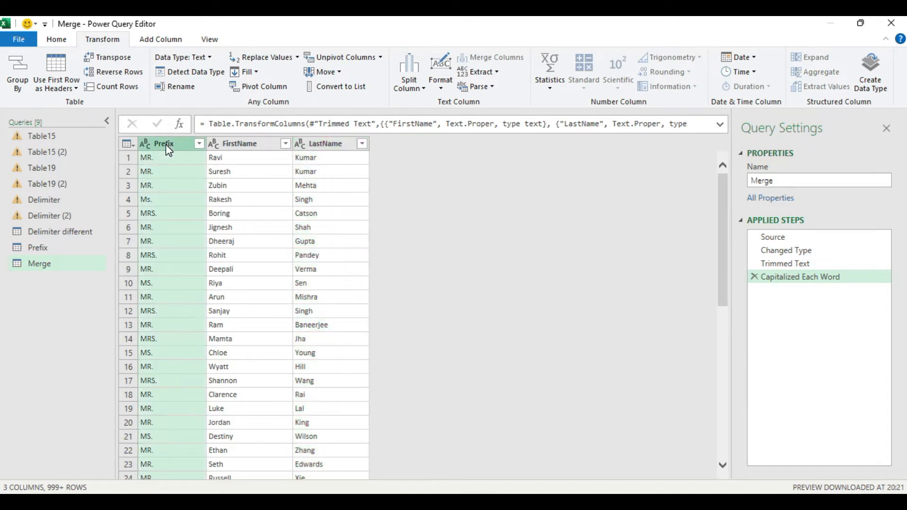
{"action": "left_click", "coordinate": [242, 145], "text": "ctrl"}
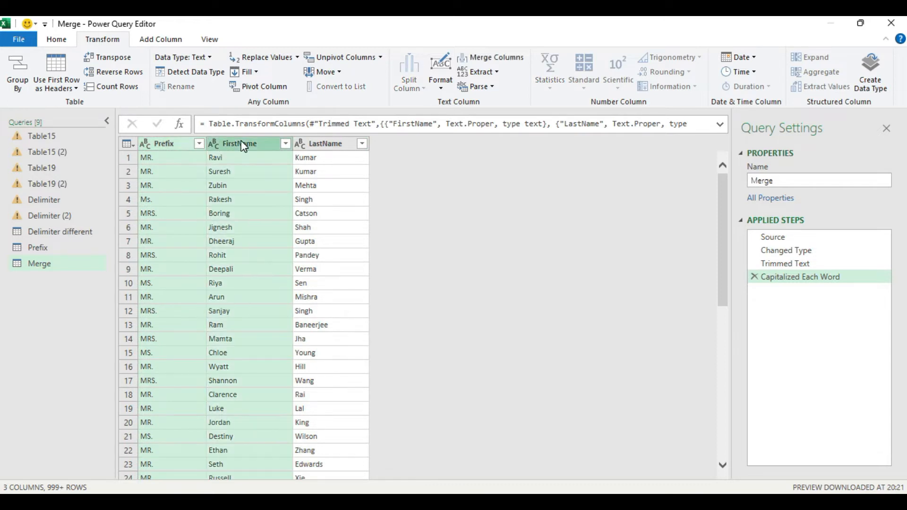
{"action": "left_click", "coordinate": [325, 145], "text": "ctrl"}
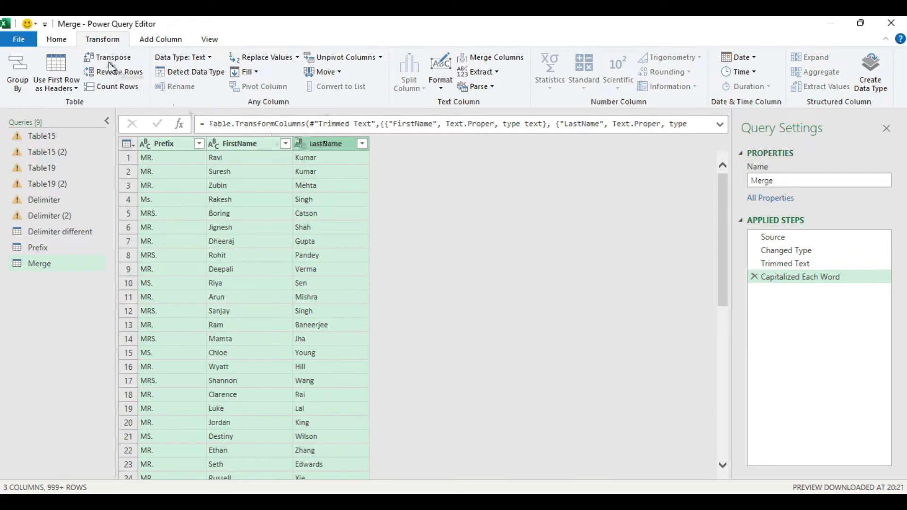
{"action": "left_click", "coordinate": [165, 41]}
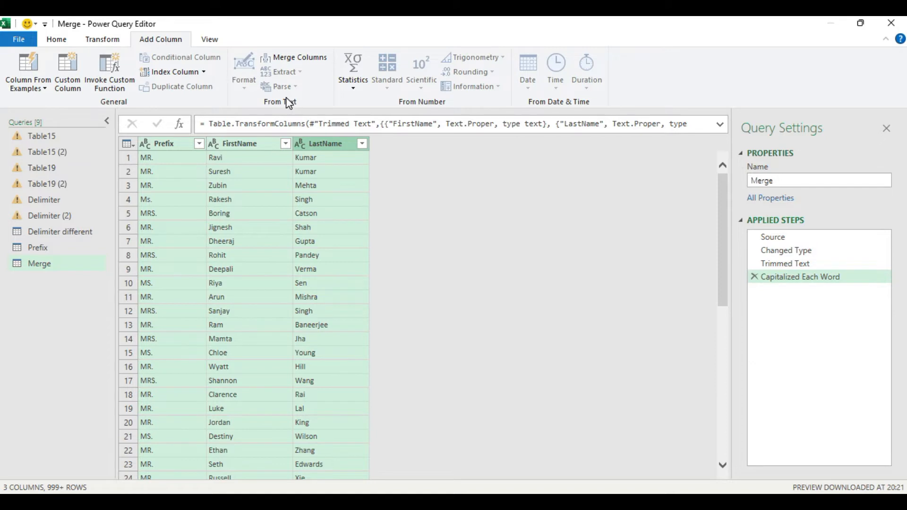
{"action": "left_click", "coordinate": [301, 58]}
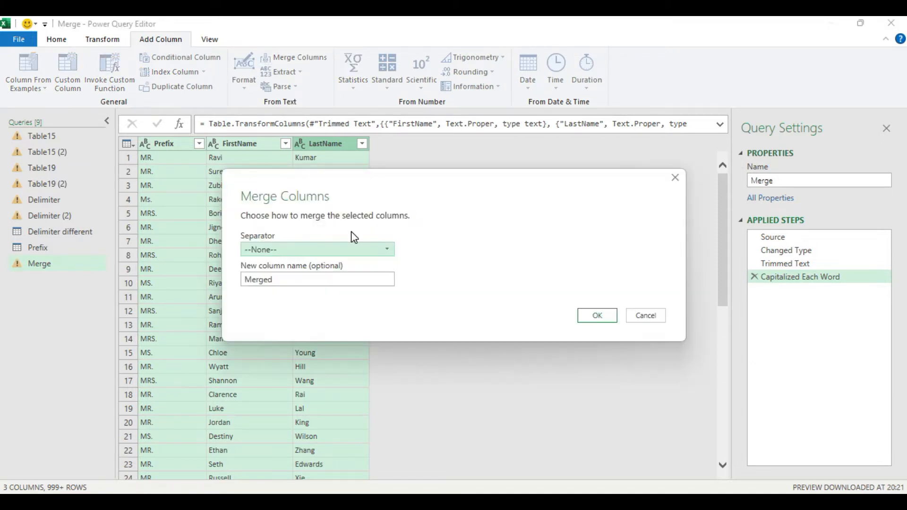
{"action": "left_click", "coordinate": [387, 250]}
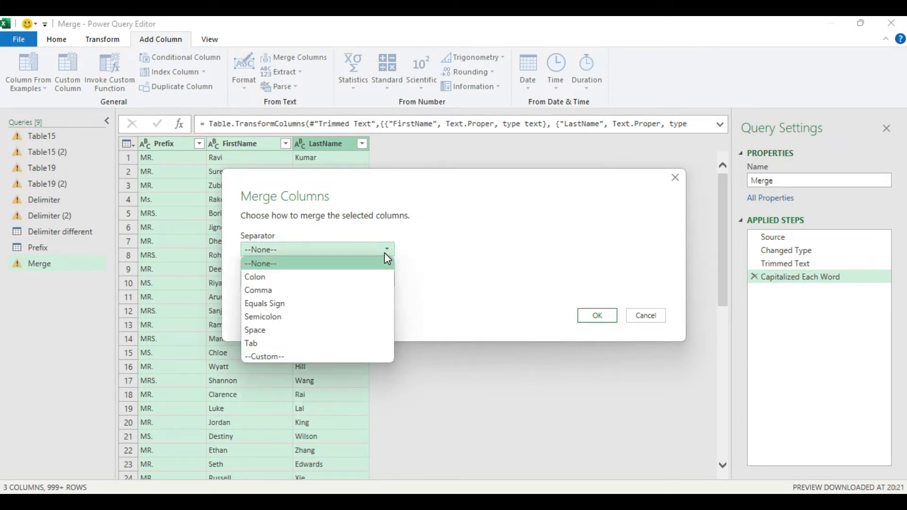
{"action": "left_click", "coordinate": [331, 334]}
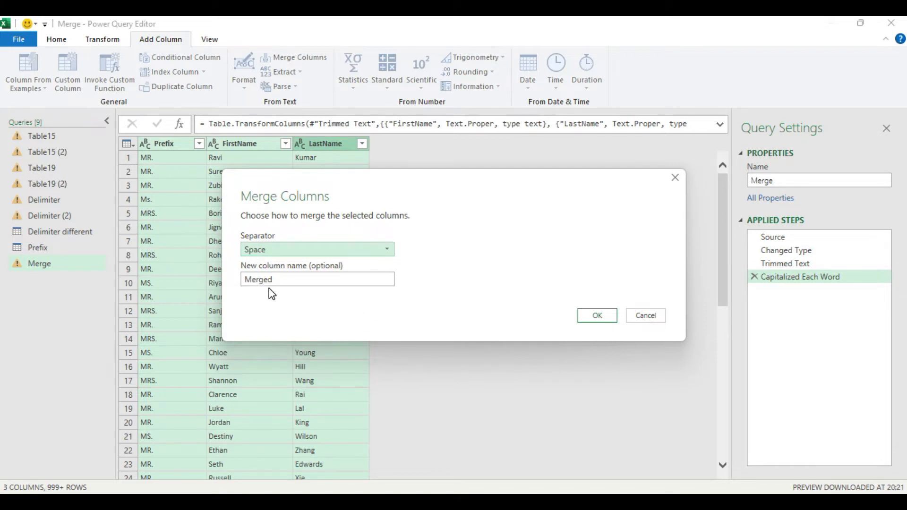
{"action": "left_click_drag", "start_coordinate": [273, 279], "coordinate": [233, 279]}
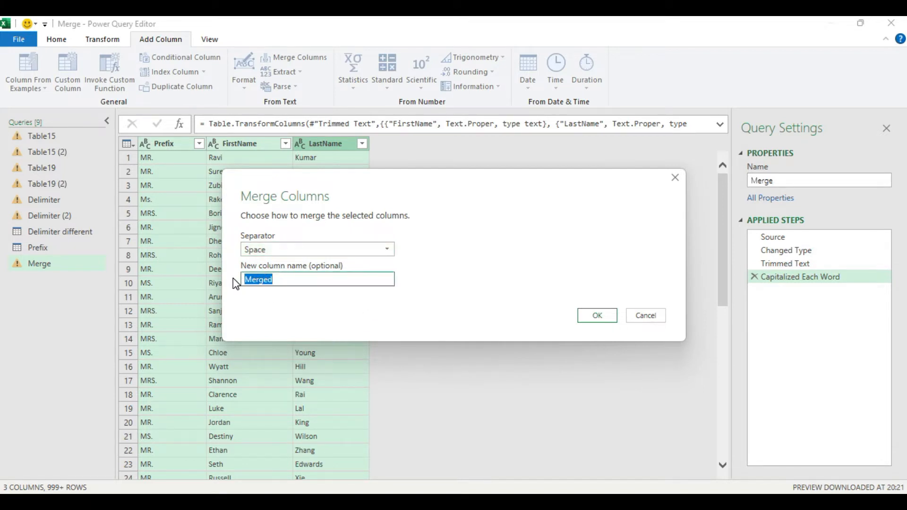
{"action": "type", "text": "Full Nmae"}
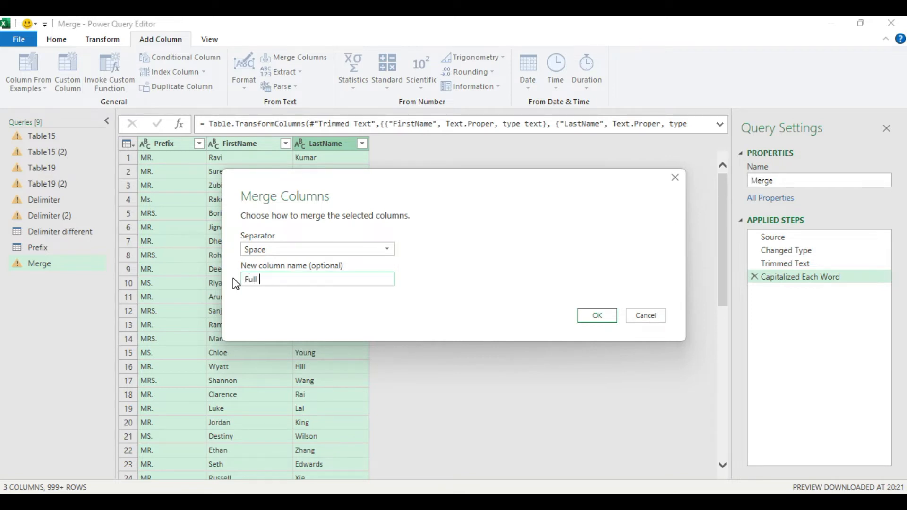
{"action": "key", "text": "BackSpace"}
{"action": "key", "text": "BackSpace"}
{"action": "key", "text": "BackSpace"}
{"action": "type", "text": "ame"}
{"action": "left_click", "coordinate": [597, 316]}
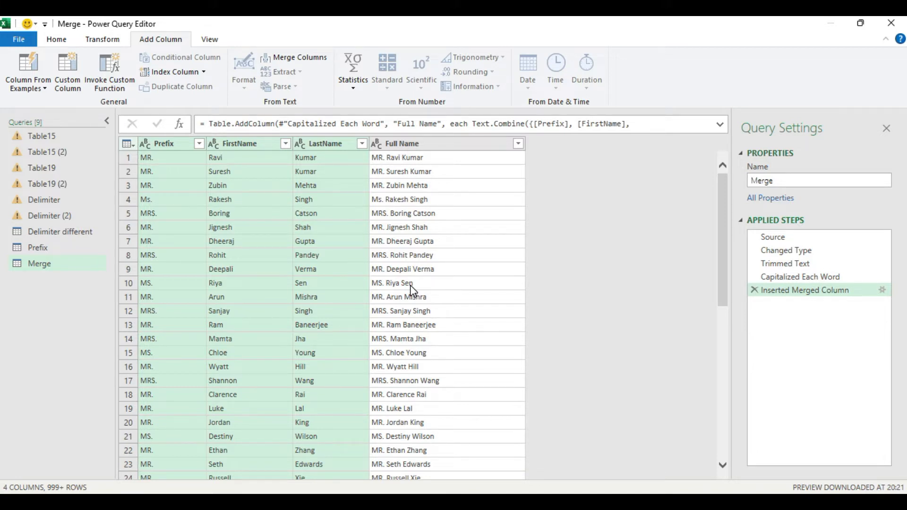
- Close and load the Merge query as a table into the existing TXT FN CASES_Merge(Data) worksheet, starting at cell E1
{"action": "left_click", "coordinate": [53, 41]}
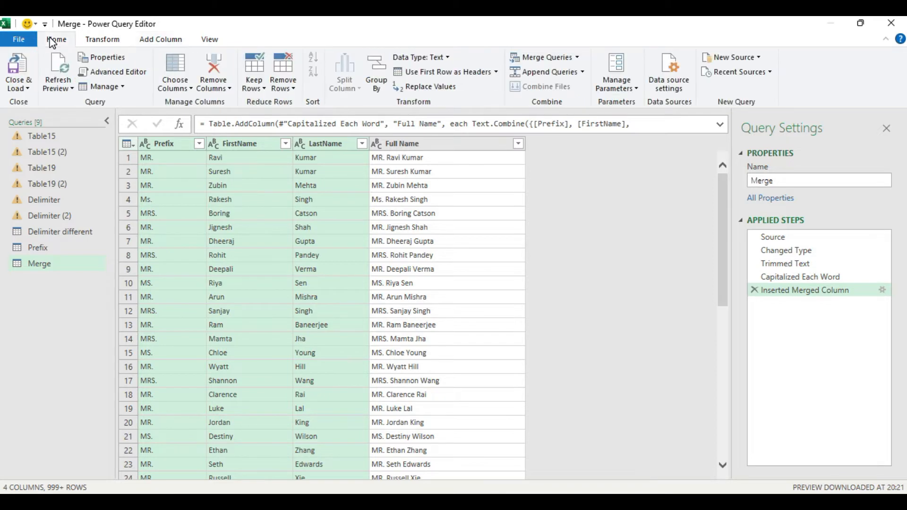
{"action": "left_click", "coordinate": [29, 88]}
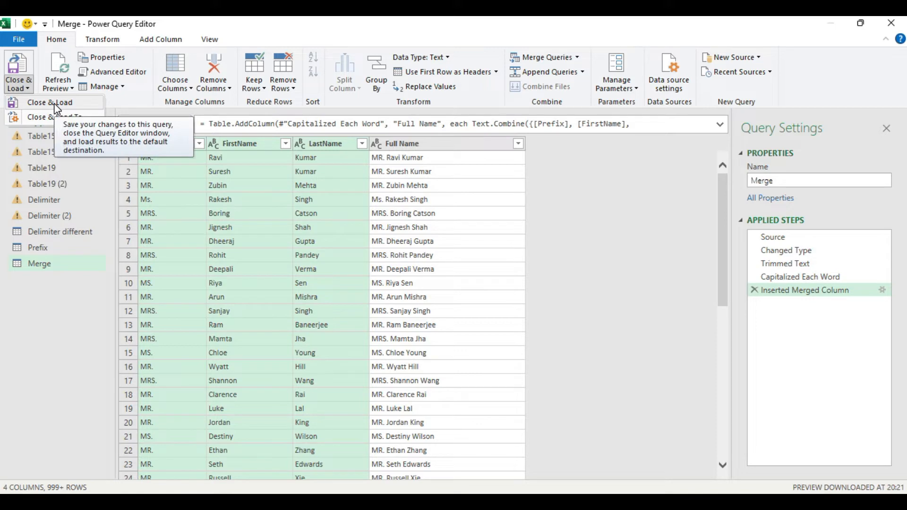
{"action": "left_click", "coordinate": [36, 118]}
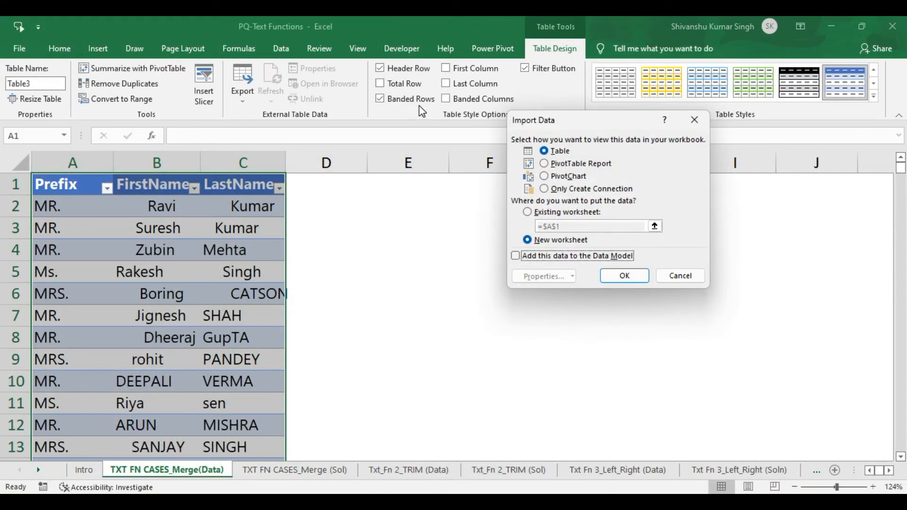
{"action": "left_click_drag", "start_coordinate": [615, 127], "coordinate": [505, 71]}
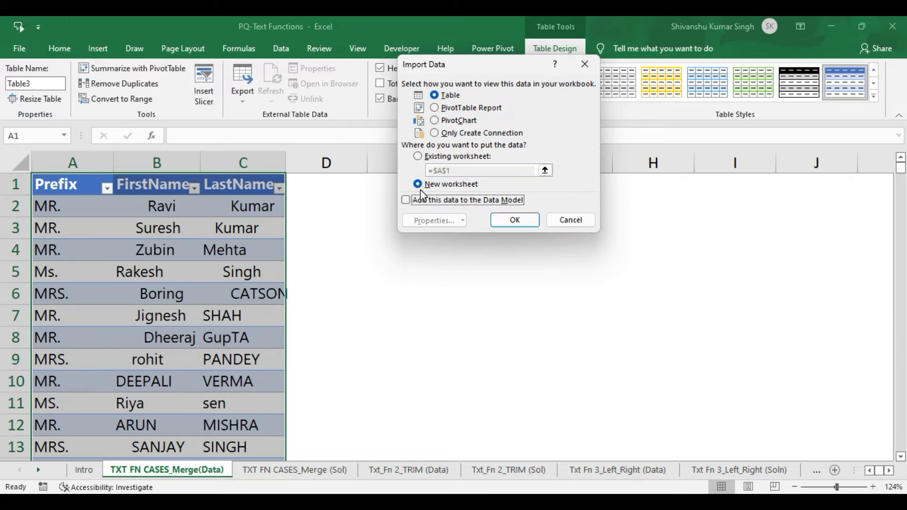
{"action": "left_click", "coordinate": [418, 156]}
{"action": "left_click_drag", "start_coordinate": [488, 68], "coordinate": [704, 67]}
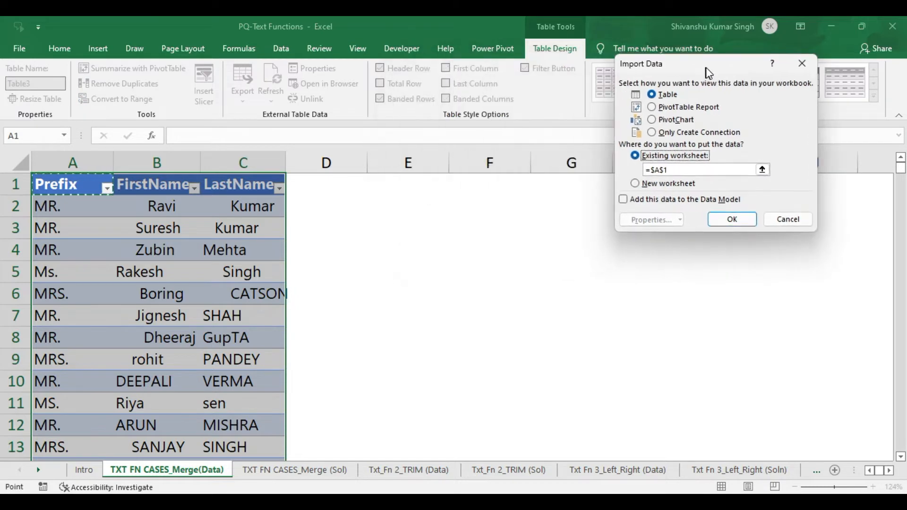
{"action": "left_click", "coordinate": [417, 185]}
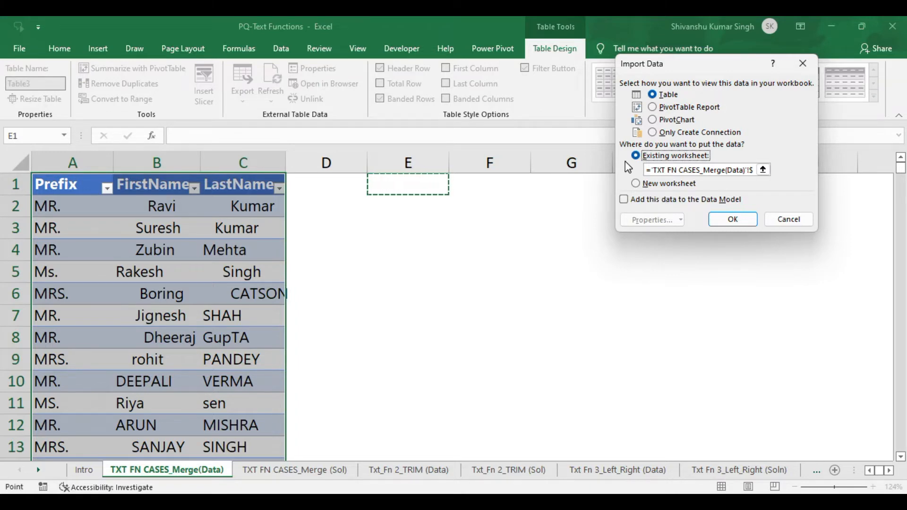
{"action": "left_click_drag", "start_coordinate": [682, 69], "coordinate": [764, 69]}
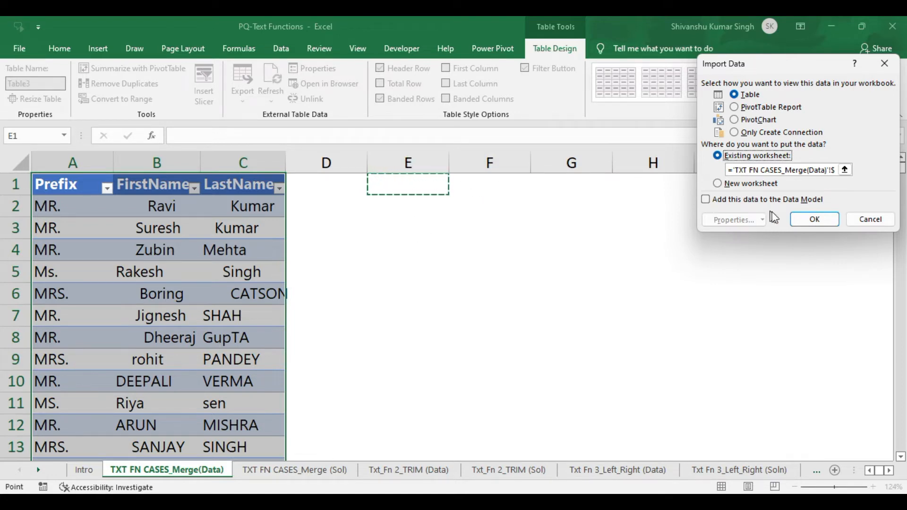
{"action": "left_click", "coordinate": [820, 222]}
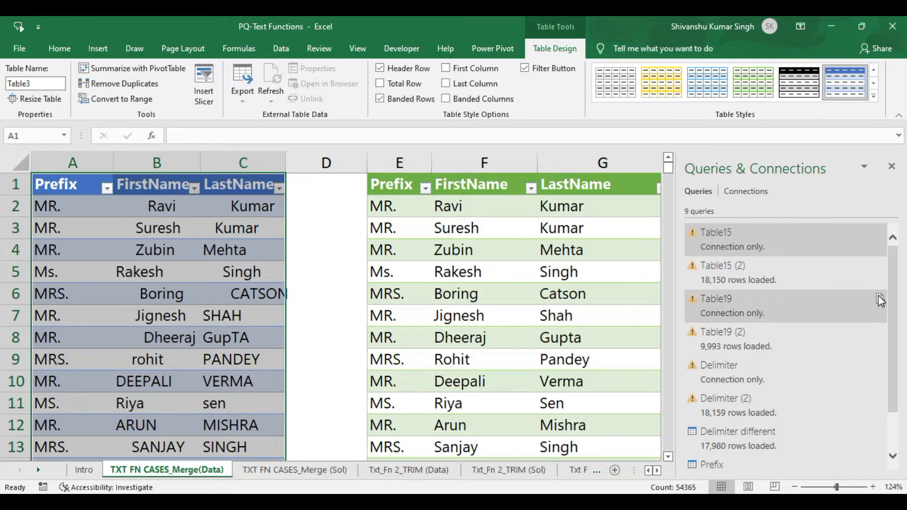
- Check the Merge query's load status in the query list, close the list, and examine the loaded table including Full Name
{"action": "left_click_drag", "start_coordinate": [896, 309], "coordinate": [902, 380]}
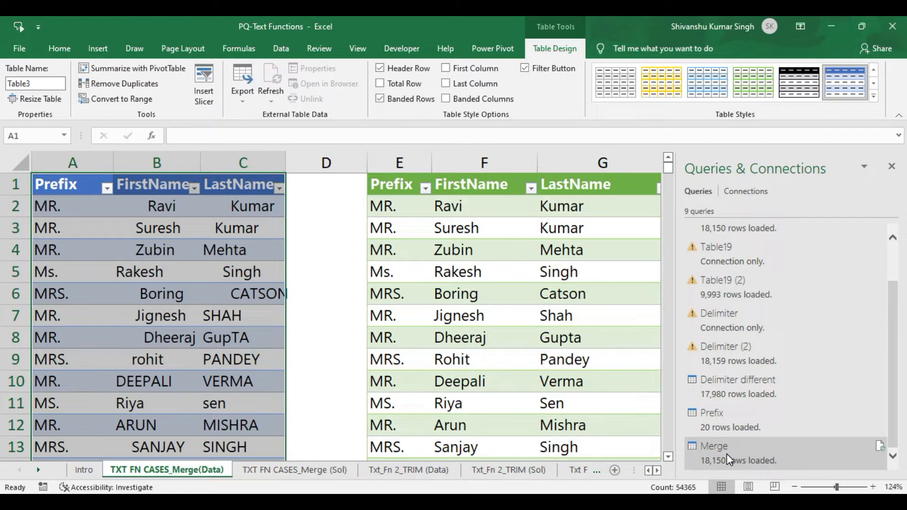
{"action": "mouse_move", "coordinate": [727, 456]}
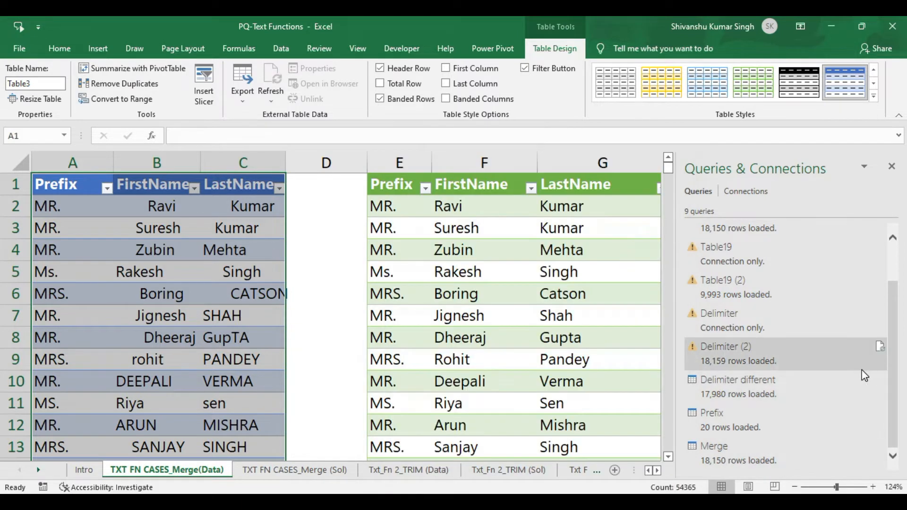
{"action": "mouse_move", "coordinate": [858, 330]}
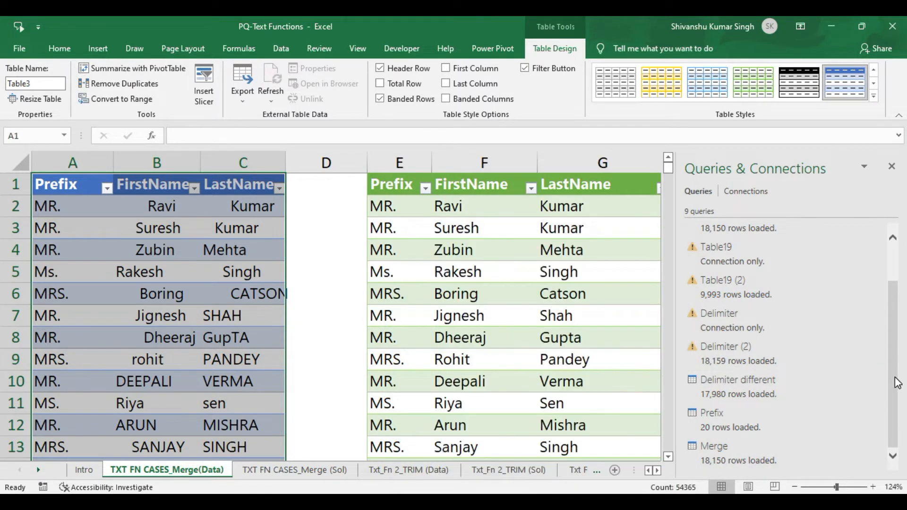
{"action": "scroll", "coordinate": [897, 384], "scroll_direction": "up", "scroll_amount": 2}
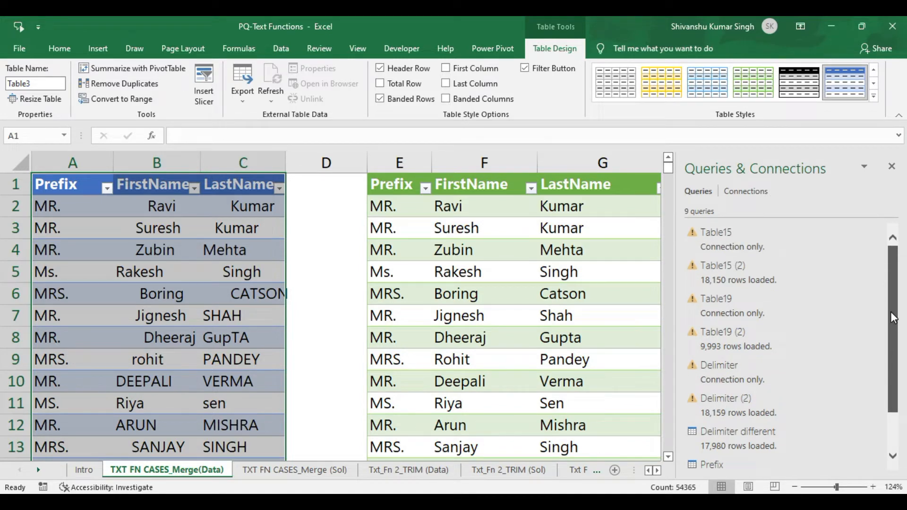
{"action": "left_click", "coordinate": [892, 168]}
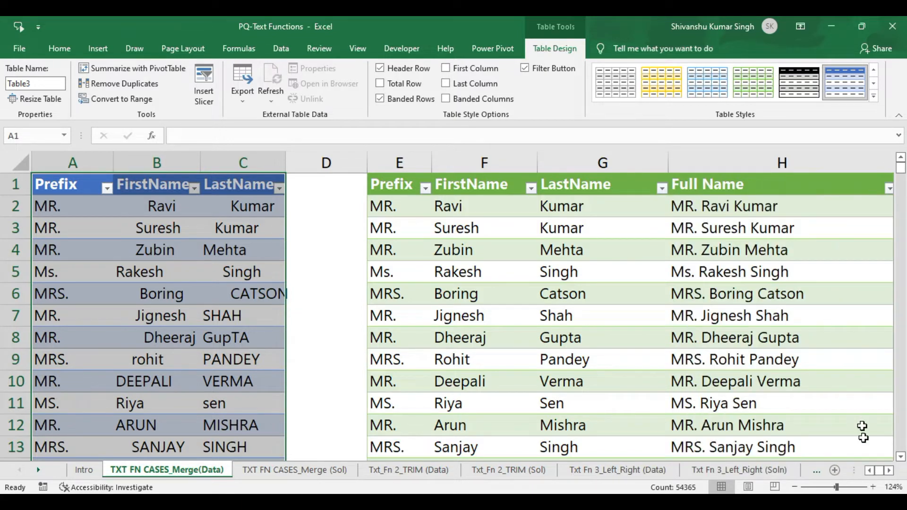
{"action": "left_click", "coordinate": [888, 470]}
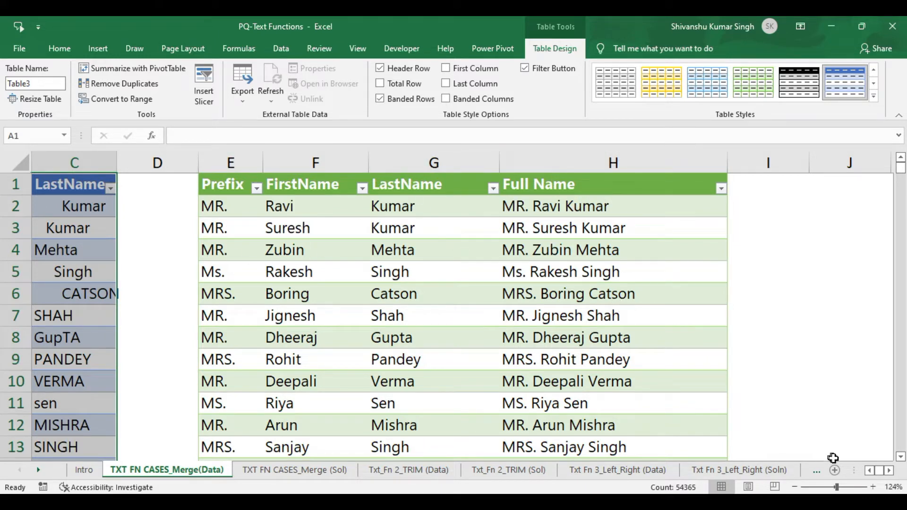
{"action": "left_click", "coordinate": [869, 471]}
{"action": "left_click", "coordinate": [868, 471]}
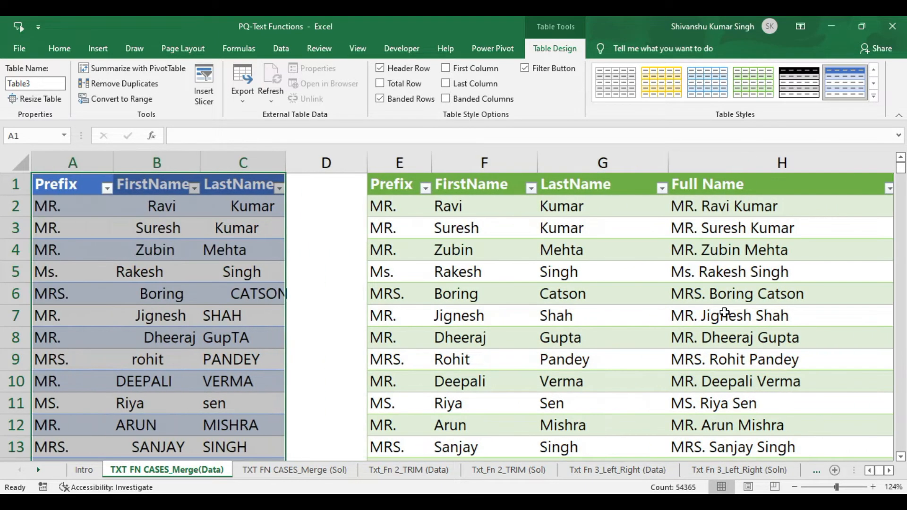
{"action": "left_click", "coordinate": [723, 314]}
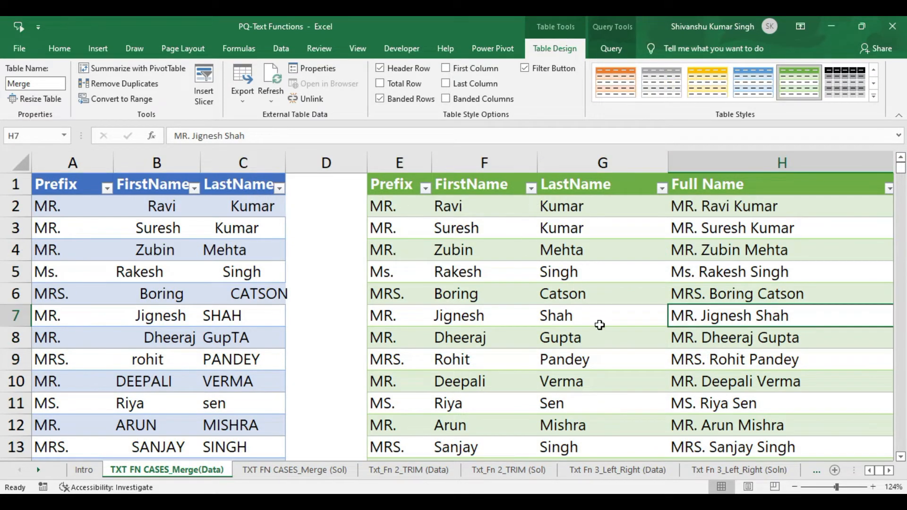
{"action": "left_click", "coordinate": [888, 471]}
{"action": "left_click", "coordinate": [888, 471]}
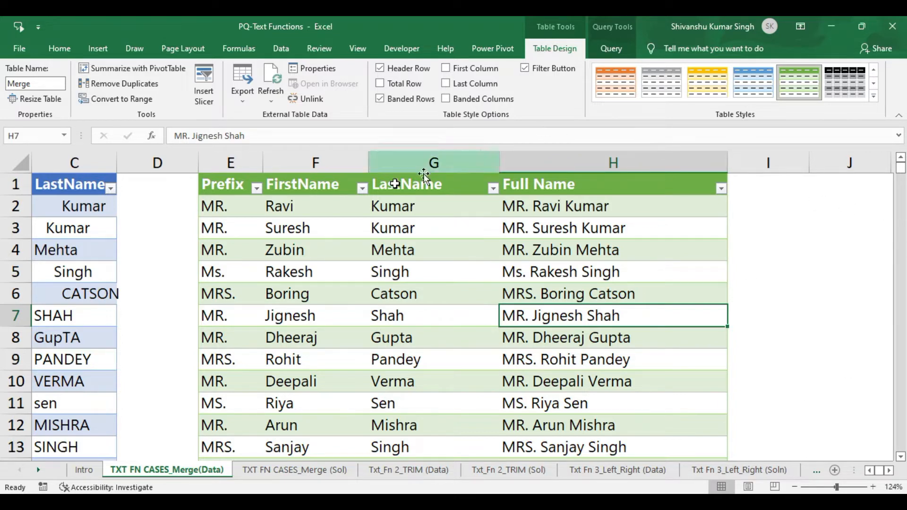
- Display the workbook's queries again and open the Merge query for editing in Power Query Editor
{"action": "left_click", "coordinate": [231, 185]}
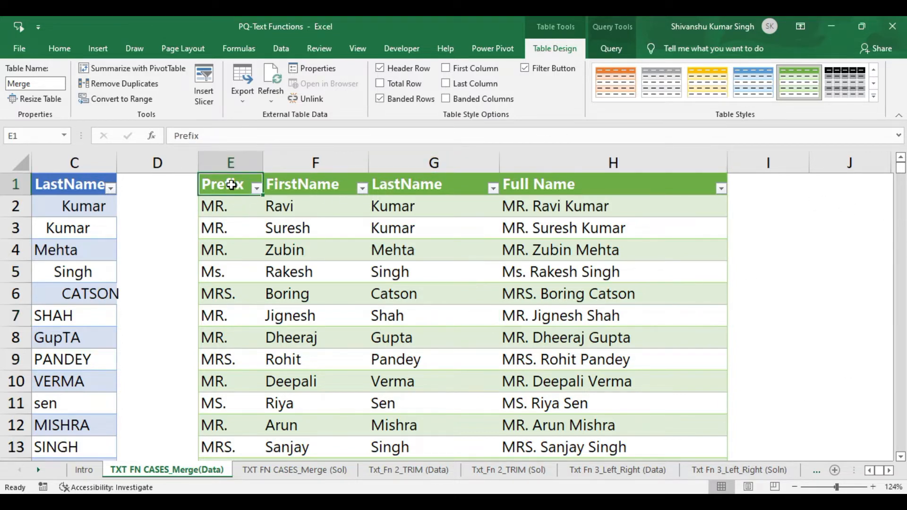
{"action": "left_click", "coordinate": [279, 49]}
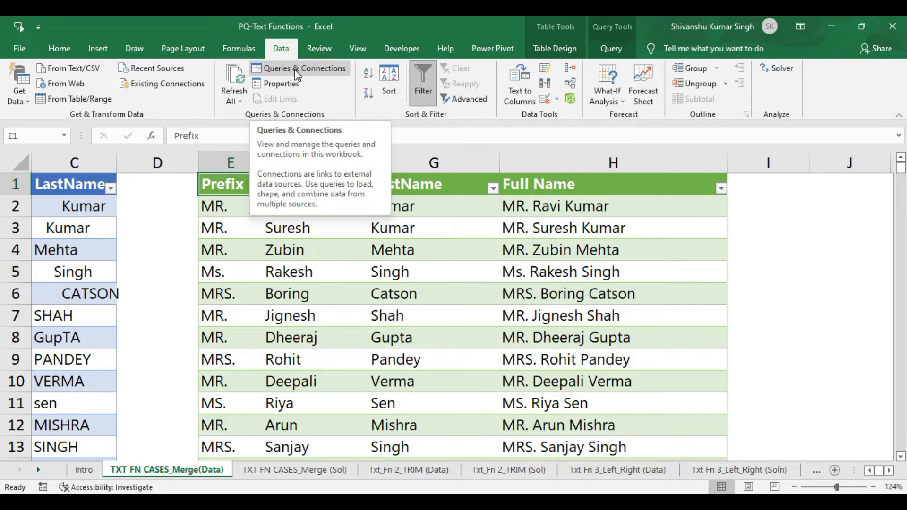
{"action": "left_click", "coordinate": [296, 71]}
{"action": "left_click", "coordinate": [296, 71]}
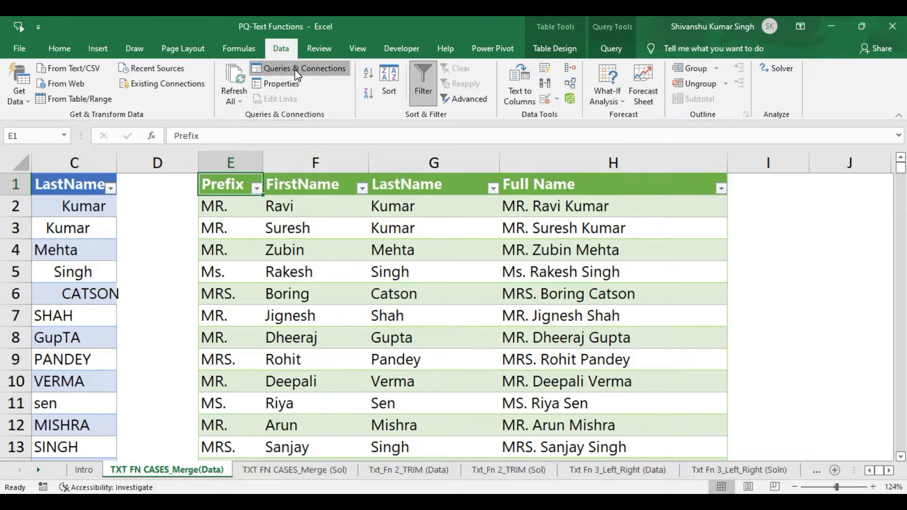
{"action": "left_click", "coordinate": [296, 71]}
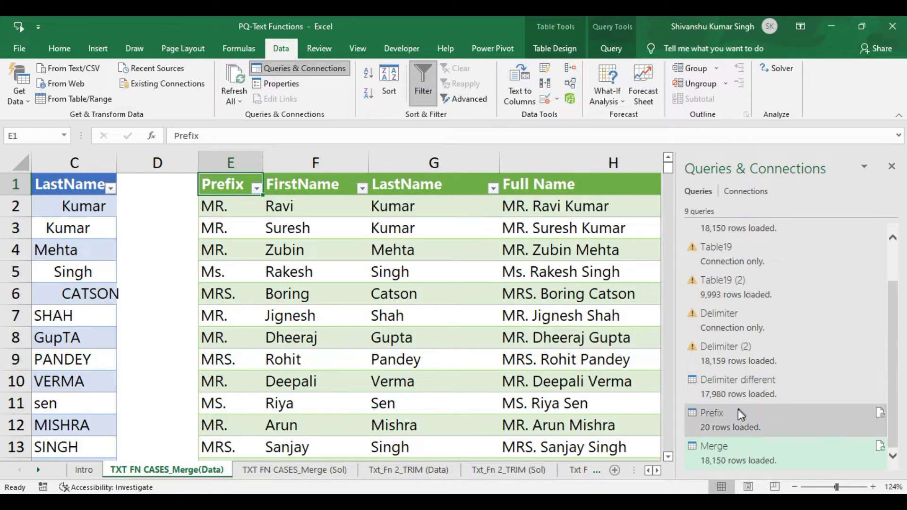
{"action": "mouse_move", "coordinate": [721, 450]}
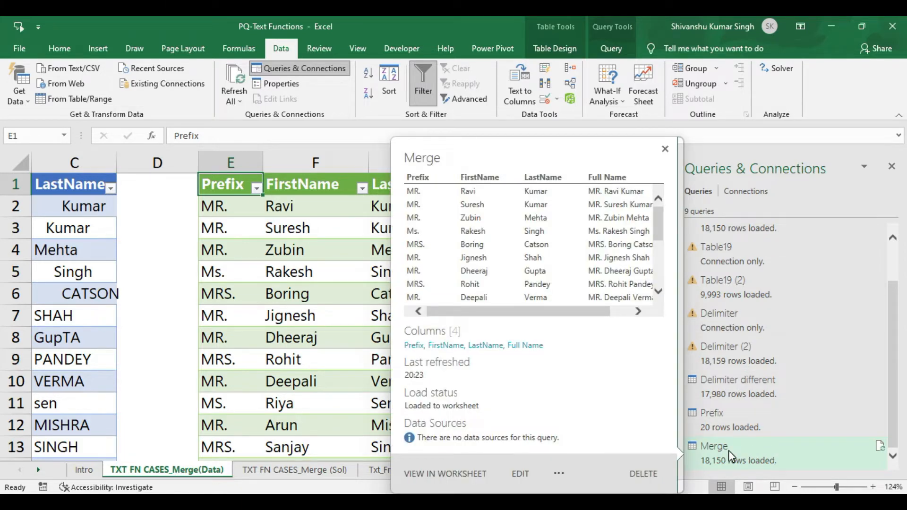
{"action": "double_click", "coordinate": [729, 452]}
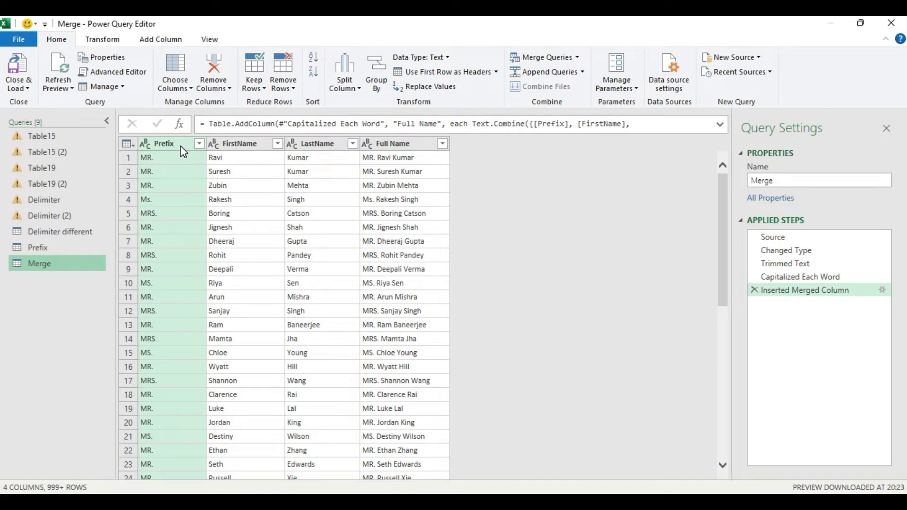
- Remove the Prefix, FirstName and LastName columns from the Merge query, keeping only Full Name
{"action": "left_click", "coordinate": [240, 143], "text": "ctrl"}
{"action": "left_click", "coordinate": [312, 144], "text": "ctrl"}
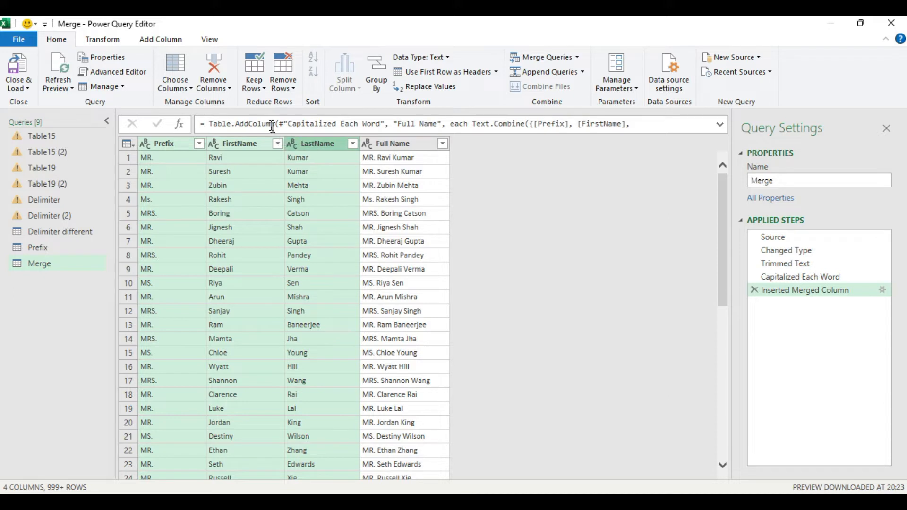
{"action": "left_click", "coordinate": [230, 89]}
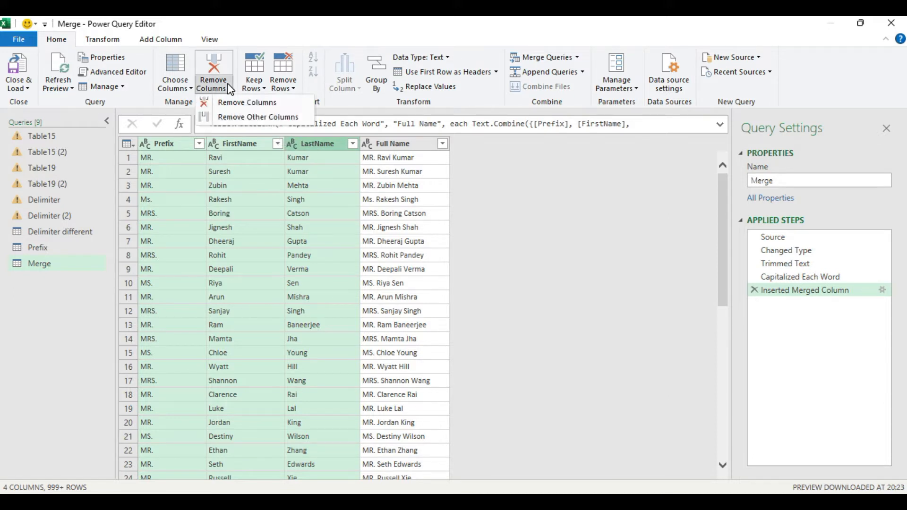
{"action": "left_click", "coordinate": [245, 103]}
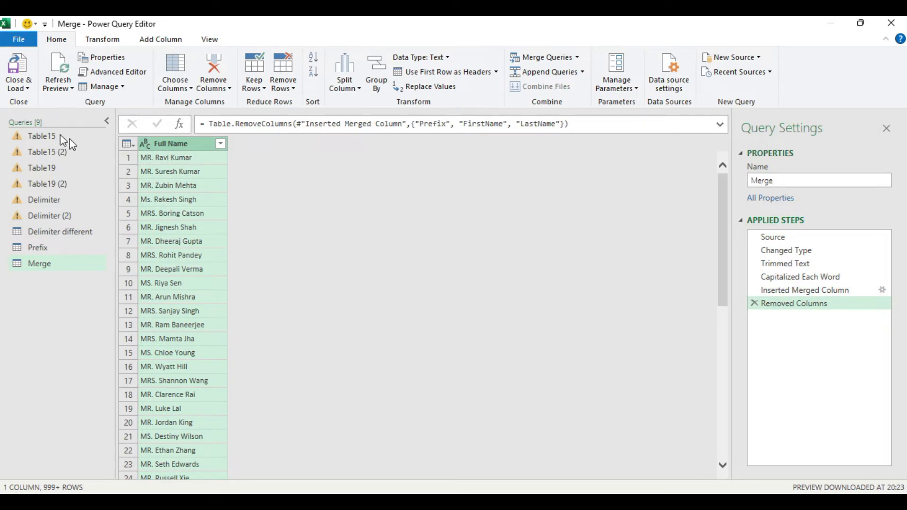
- Close and load the Merge query's changes back to the worksheet, and hide the list of workbook queries
{"action": "left_click", "coordinate": [29, 89]}
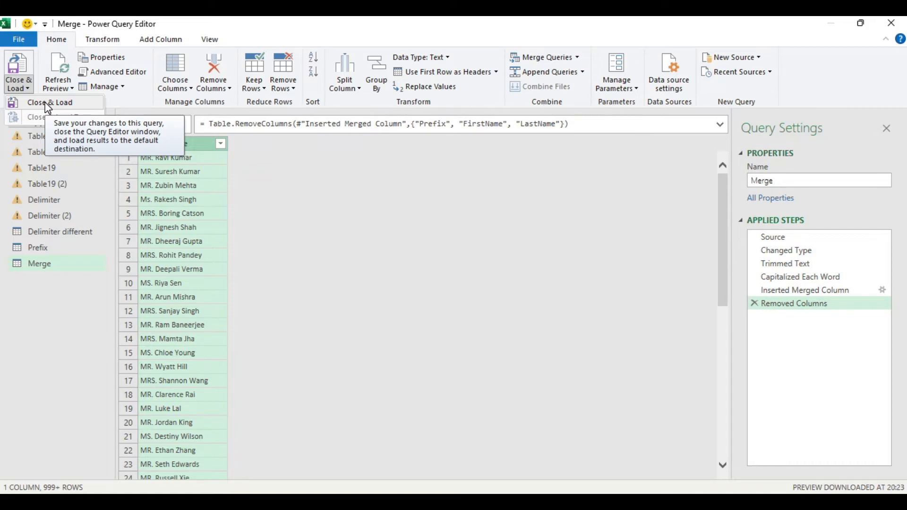
{"action": "left_click", "coordinate": [47, 105]}
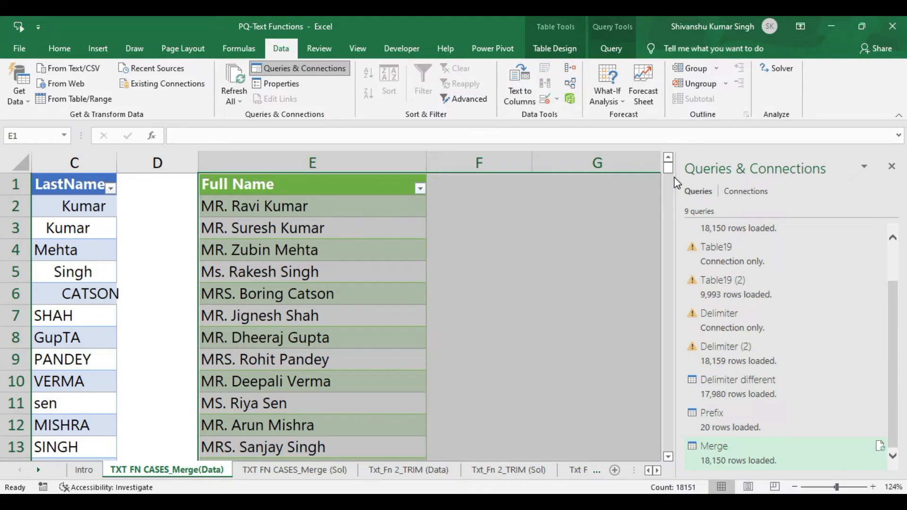
{"action": "left_click", "coordinate": [896, 170]}
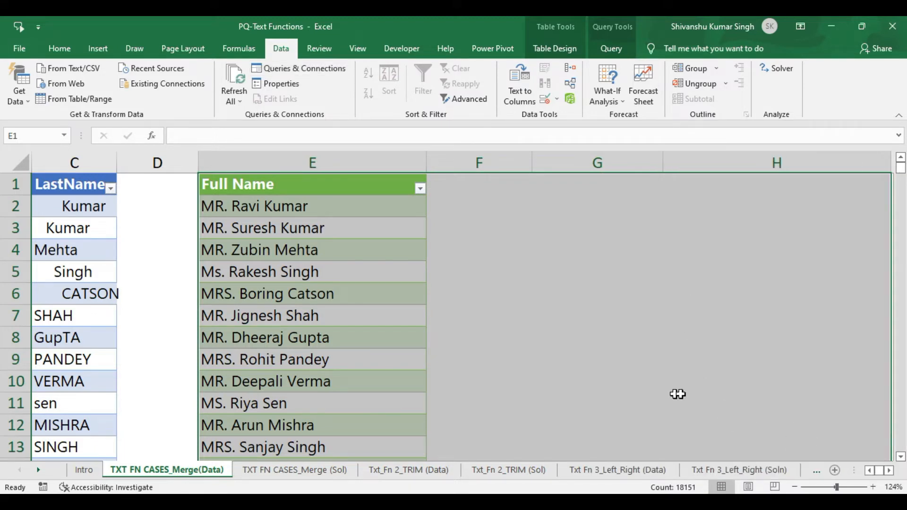
- Compare the source Prefix, FirstName and LastName columns with the loaded Full Name column
{"action": "left_click", "coordinate": [155, 177]}
{"action": "key", "text": "Left"}
{"action": "key", "text": "Left"}
{"action": "key", "text": "Left"}
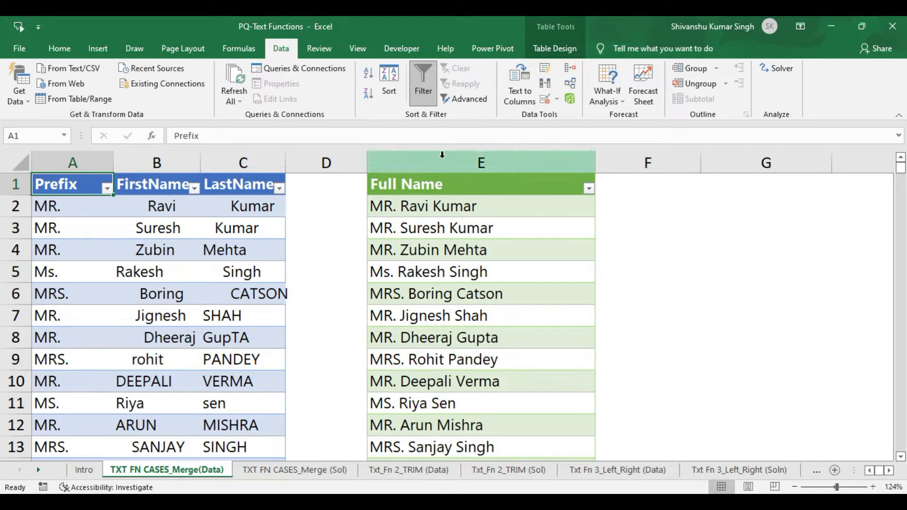
{"action": "left_click", "coordinate": [420, 186]}
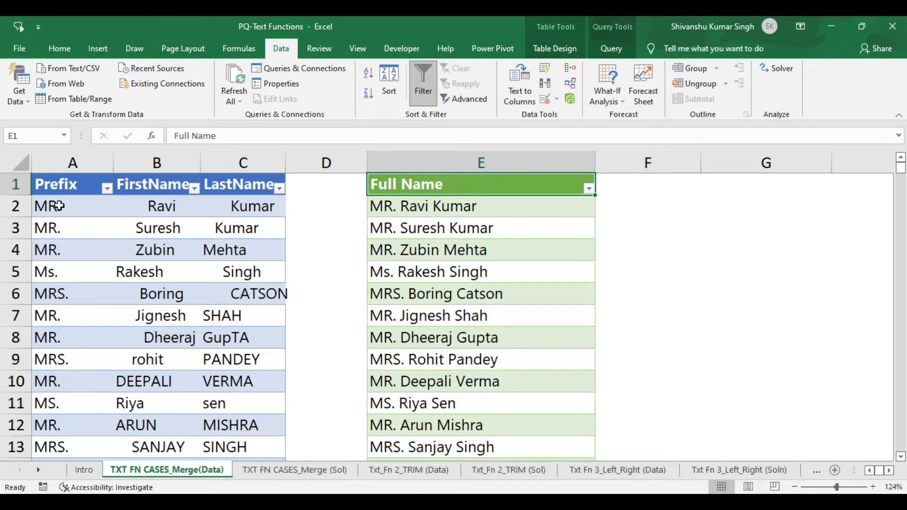
- Replace the first name in B2 and the last name in C2 of the source table with different names
{"action": "left_click", "coordinate": [160, 204]}
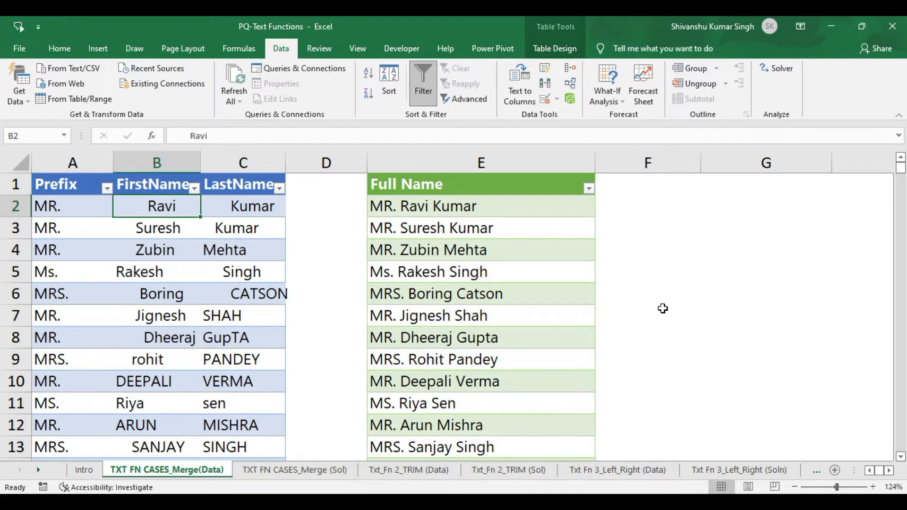
{"action": "type", "text": "Kavi"}
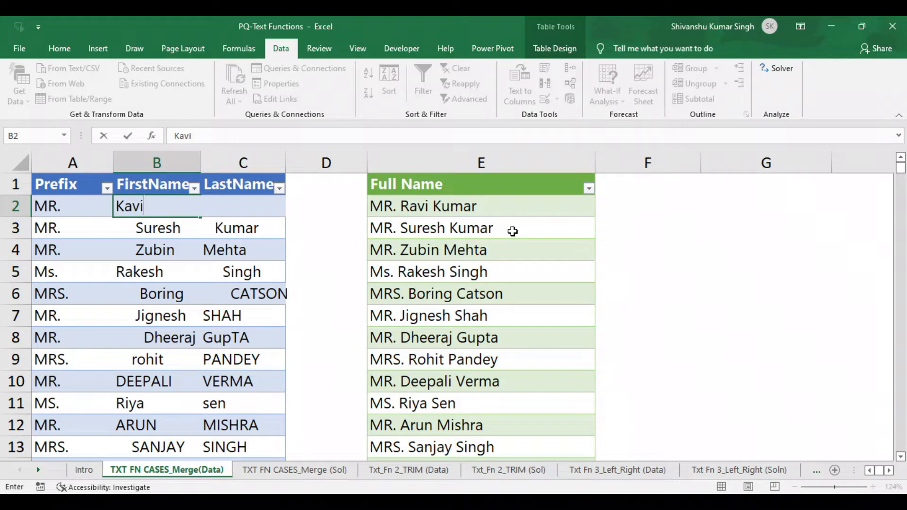
{"action": "key", "text": "Return"}
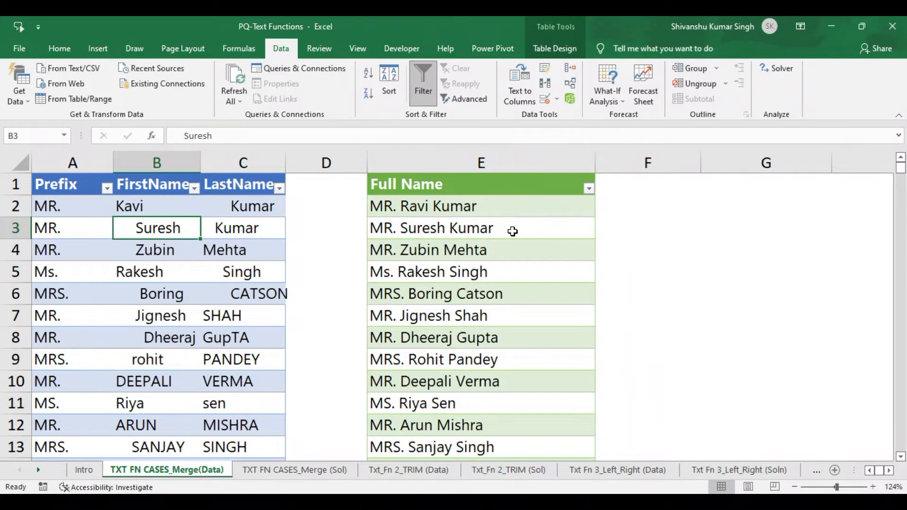
{"action": "left_click", "coordinate": [251, 203]}
{"action": "type", "text": "Verma"}
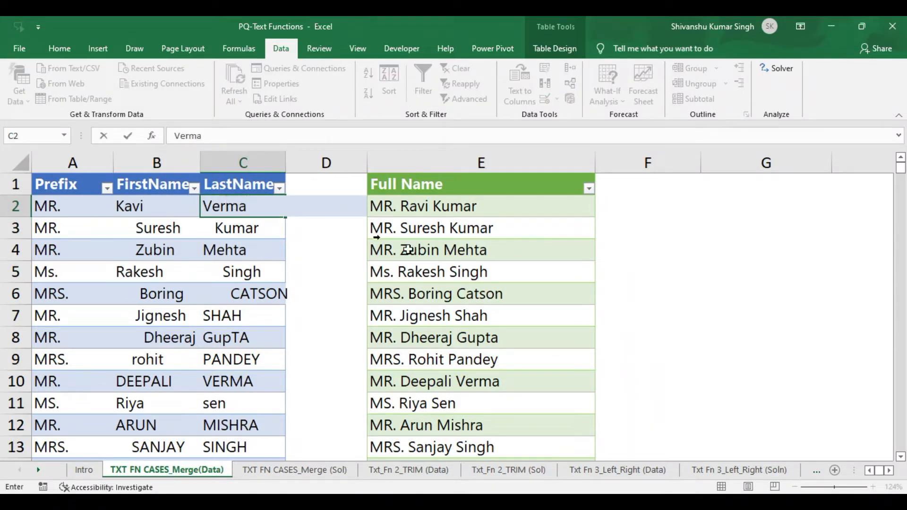
{"action": "left_click", "coordinate": [708, 253]}
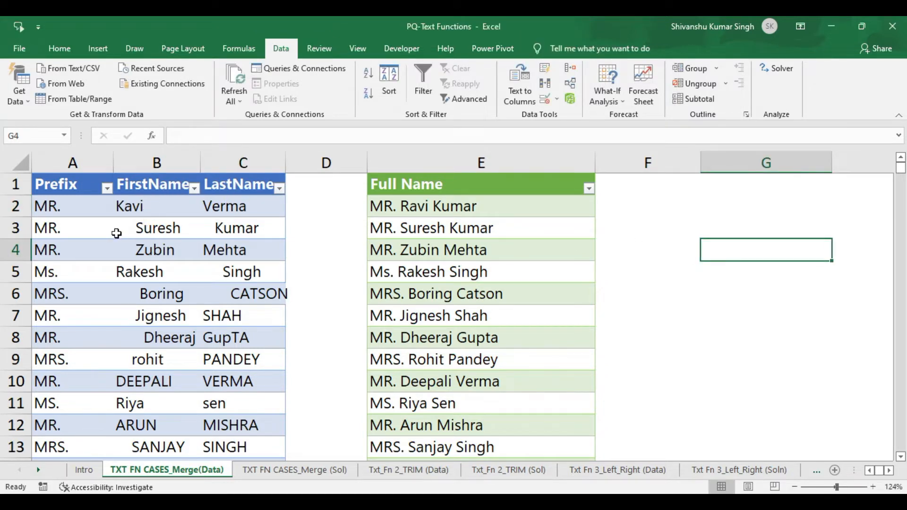
- Add leading spaces before the last name in C2 and the first name in B2
{"action": "double_click", "coordinate": [206, 209]}
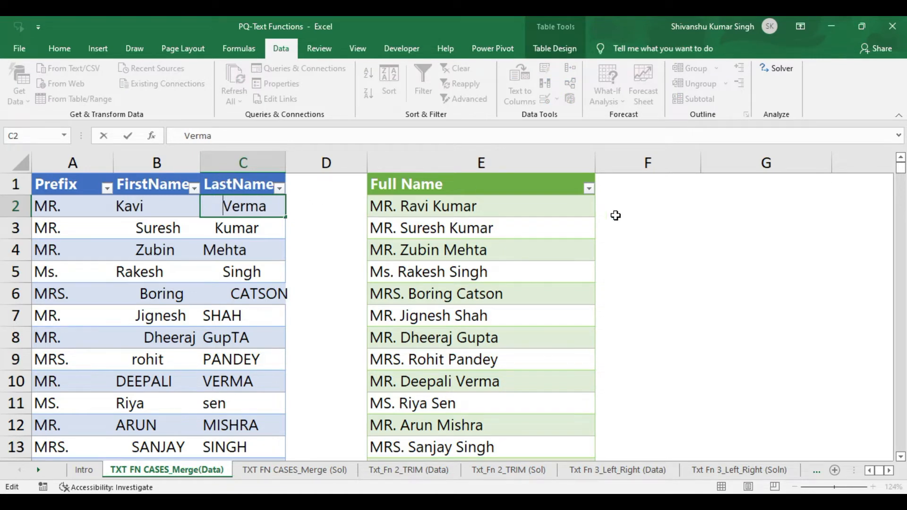
{"action": "left_click", "coordinate": [761, 214]}
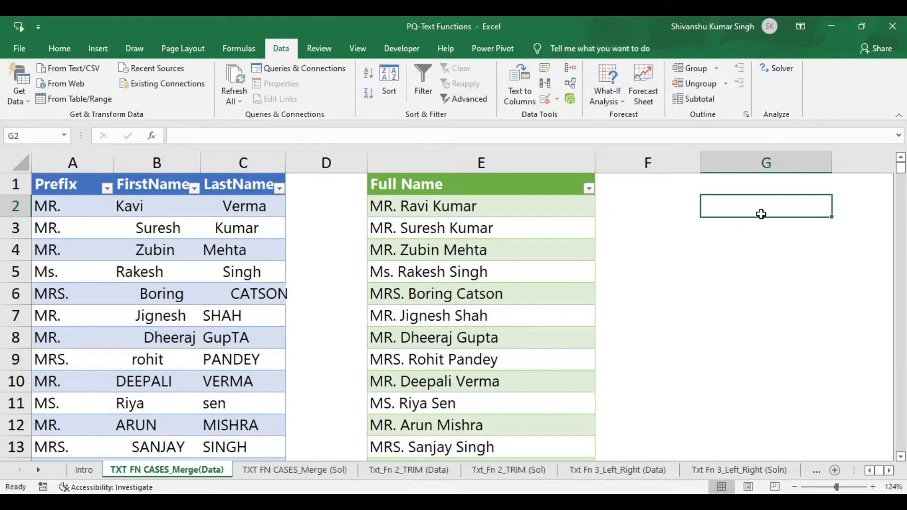
{"action": "left_click", "coordinate": [118, 206]}
{"action": "double_click", "coordinate": [117, 206]}
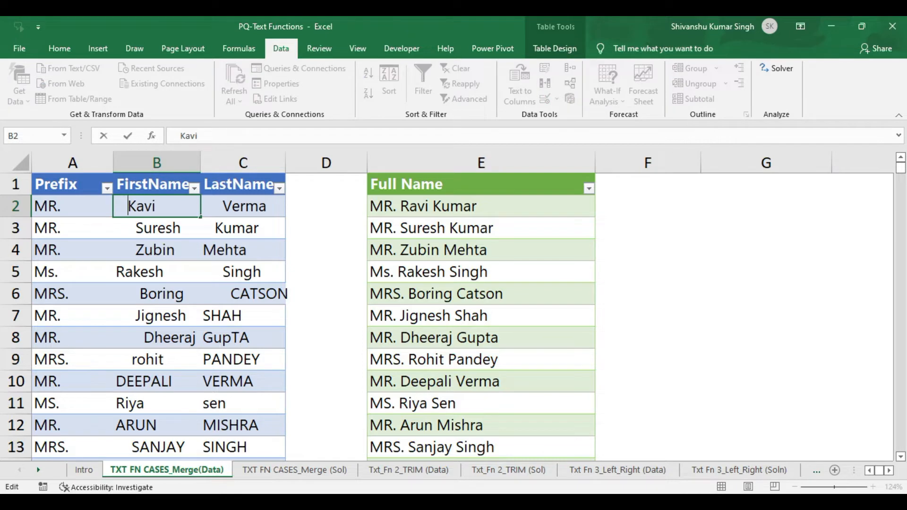
{"action": "left_click", "coordinate": [728, 242]}
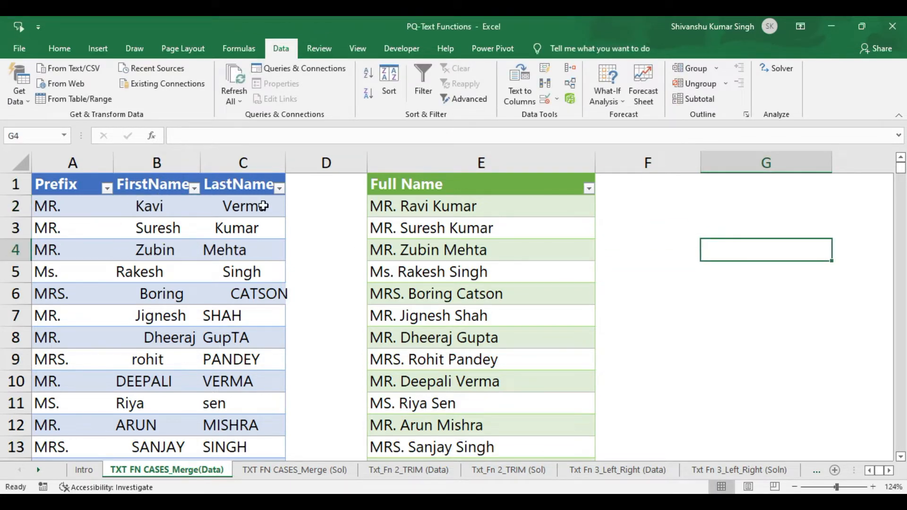
- Refresh the Full Name table from the edited source data and review its first rows
{"action": "left_click", "coordinate": [434, 205]}
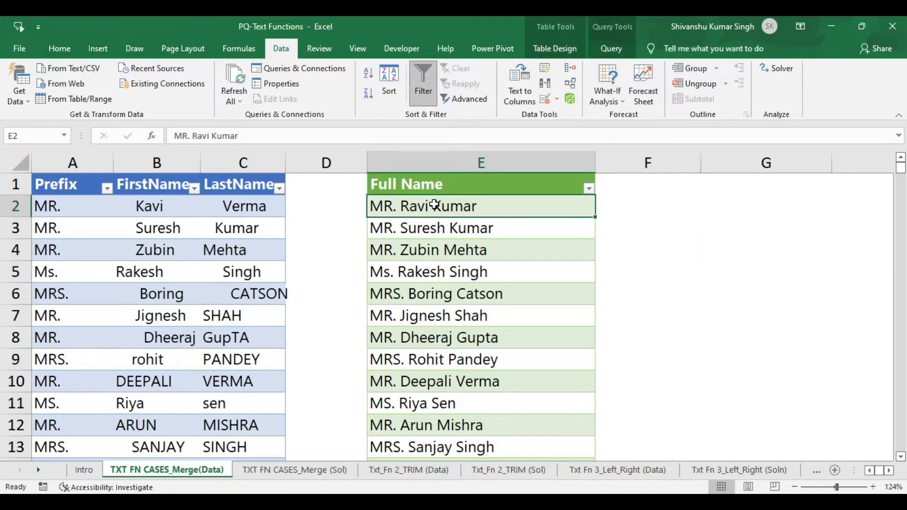
{"action": "right_click", "coordinate": [435, 205]}
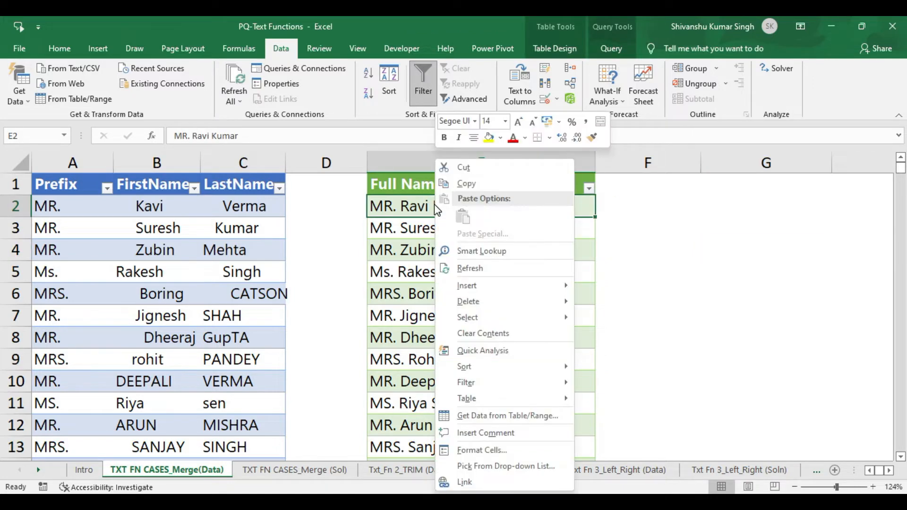
{"action": "left_click", "coordinate": [506, 269]}
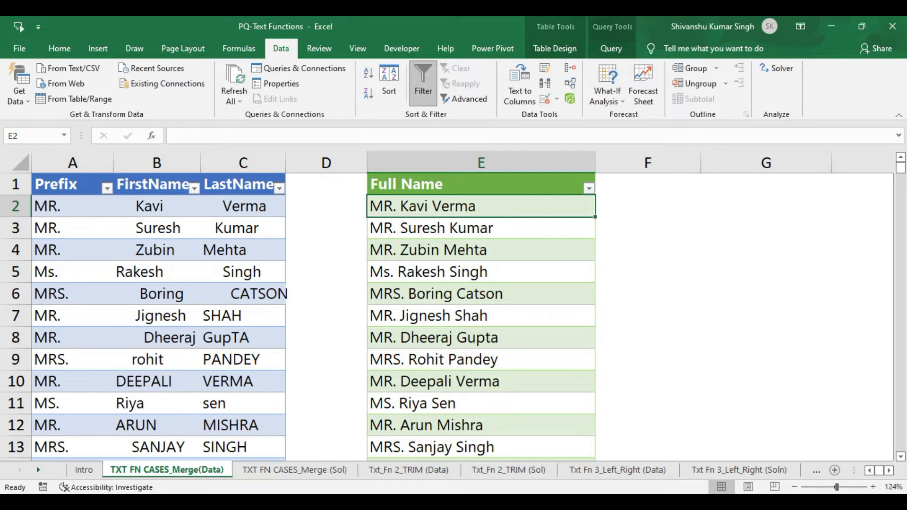
{"action": "left_click", "coordinate": [901, 457]}
{"action": "left_click", "coordinate": [901, 457]}
{"action": "left_click", "coordinate": [901, 457]}
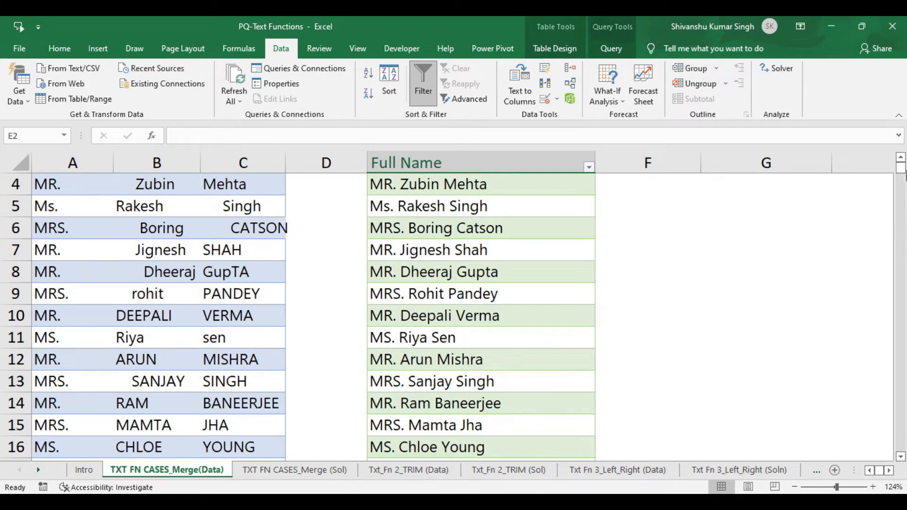
{"action": "left_click_drag", "start_coordinate": [902, 174], "coordinate": [902, 144]}
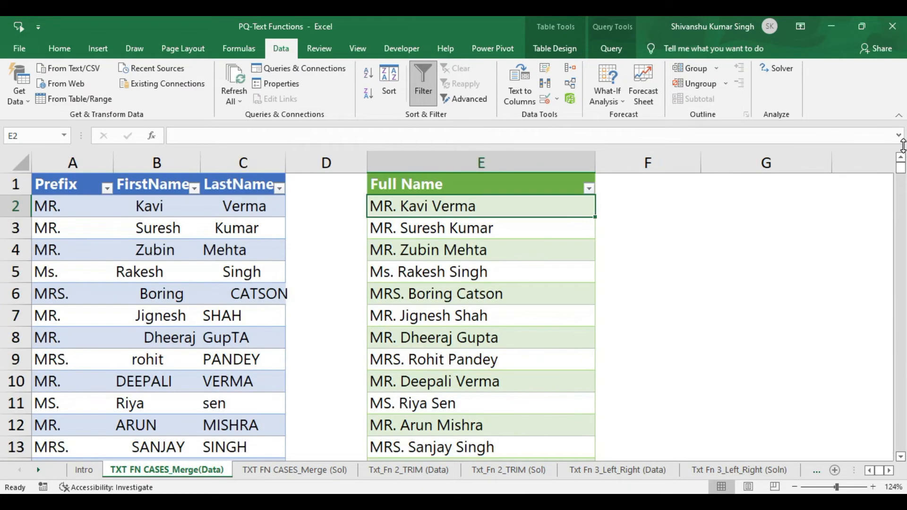
- Examine the source table down the Prefix column, including rows with blank prefixes, alongside their Full Name results
{"action": "left_click", "coordinate": [71, 207]}
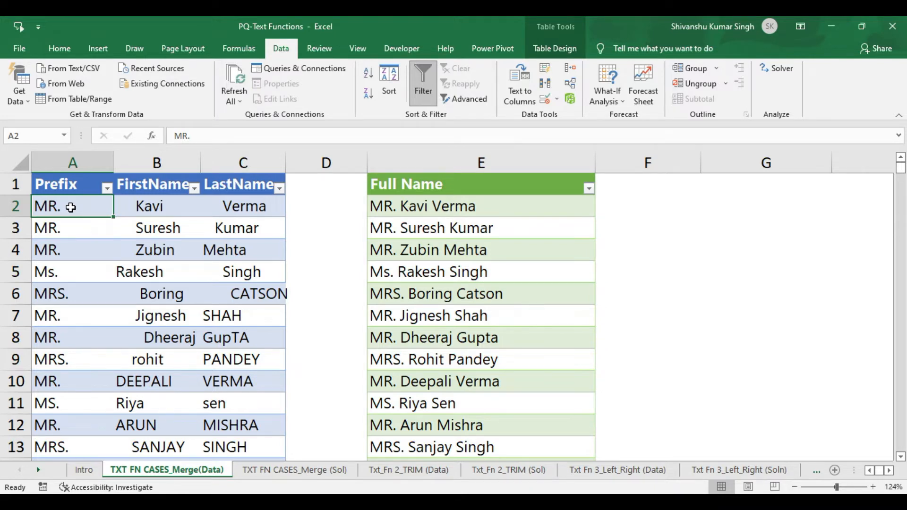
{"action": "key", "text": "ctrl+Down"}
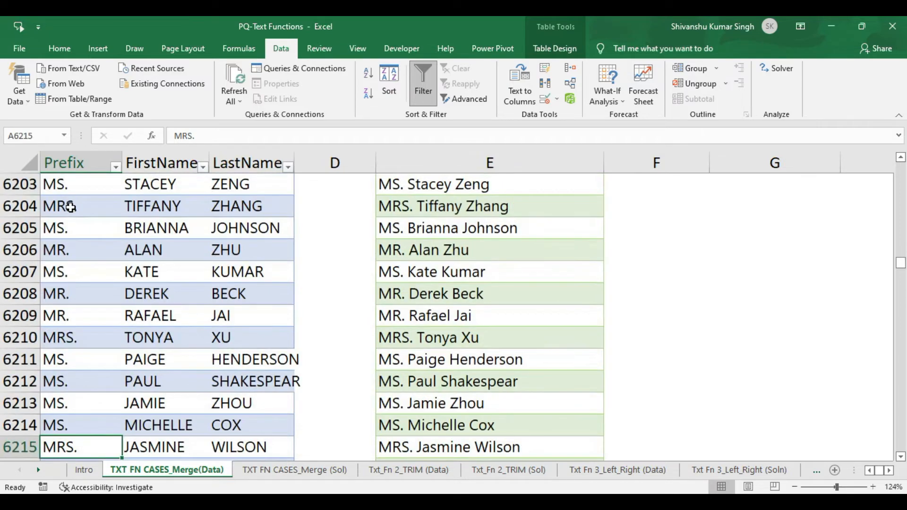
{"action": "key", "text": "Down"}
{"action": "key", "text": "Down"}
{"action": "key", "text": "Down"}
{"action": "key", "text": "Down"}
{"action": "key", "text": "Down"}
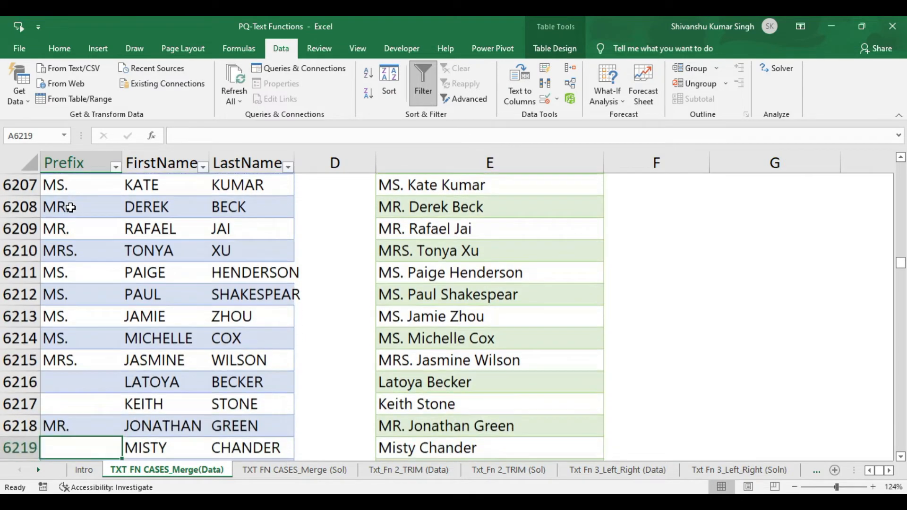
{"action": "key", "text": "Down"}
{"action": "key", "text": "Down"}
{"action": "key", "text": "Down"}
{"action": "key", "text": "Down"}
{"action": "key", "text": "Down"}
{"action": "key", "text": "Down"}
{"action": "key", "text": "Down"}
{"action": "key", "text": "Down"}
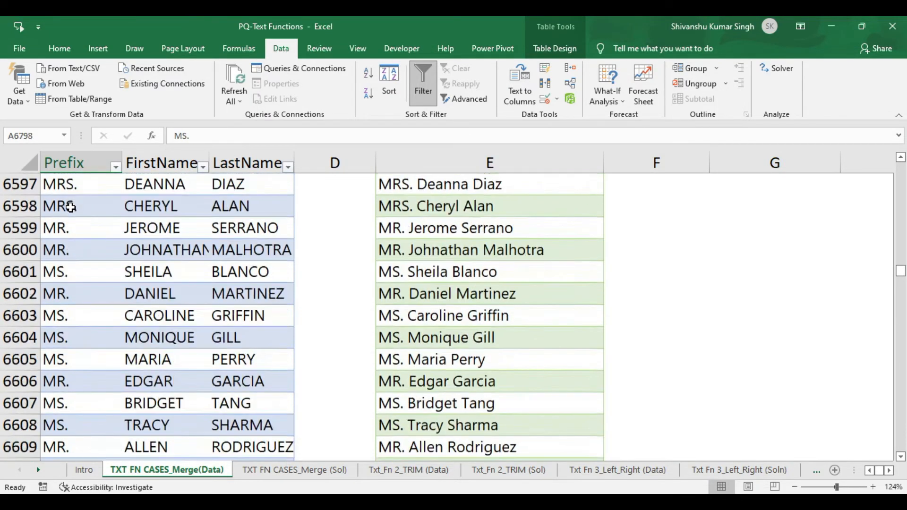
{"action": "key", "text": "Down"}
{"action": "key", "text": "Down"}
{"action": "key", "text": "Down"}
{"action": "key", "text": "Down"}
{"action": "key", "text": "Down"}
{"action": "key", "text": "Down"}
{"action": "key", "text": "Down"}
{"action": "key", "text": "Down"}
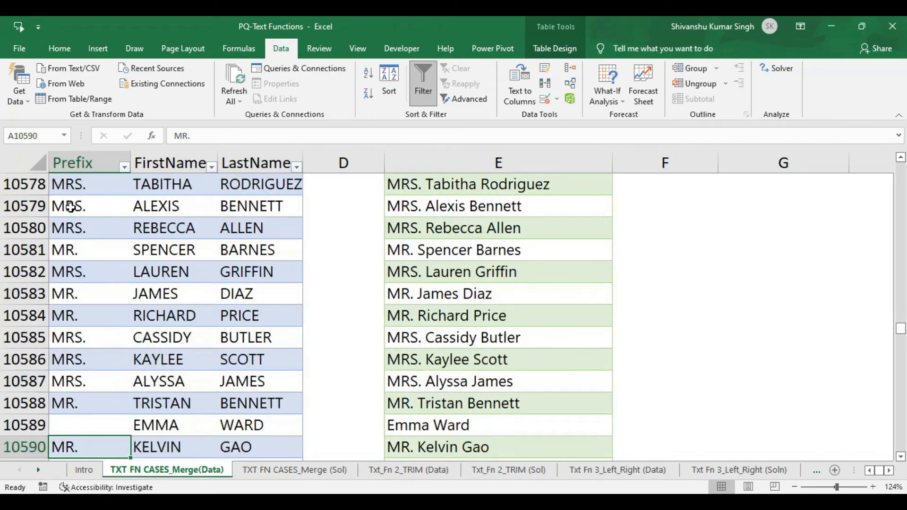
{"action": "key", "text": "Down"}
{"action": "key", "text": "Down"}
{"action": "key", "text": "Down"}
{"action": "key", "text": "Down"}
{"action": "key", "text": "Down"}
{"action": "key", "text": "Down"}
{"action": "key", "text": "Down"}
{"action": "key", "text": "Down"}
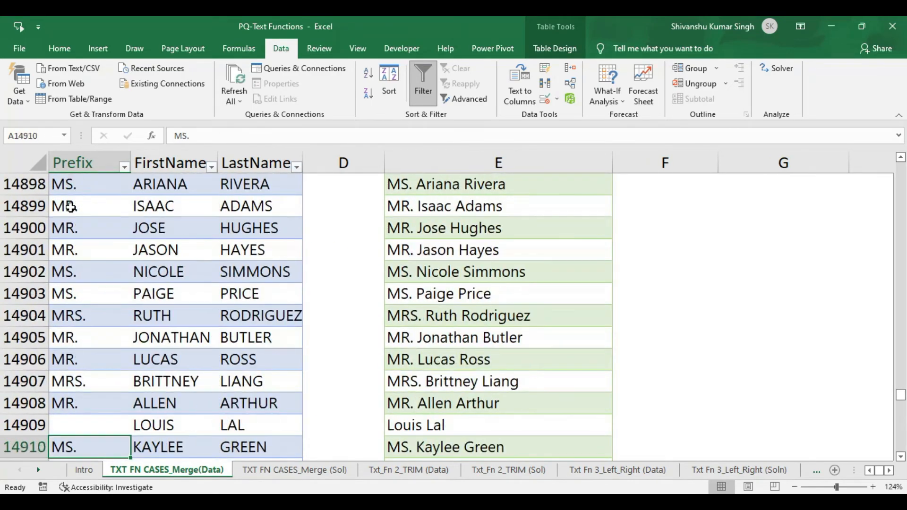
{"action": "key", "text": "Down"}
{"action": "key", "text": "Down"}
{"action": "key", "text": "Down"}
{"action": "key", "text": "Down"}
{"action": "key", "text": "Down"}
{"action": "key", "text": "Down"}
{"action": "key", "text": "Down"}
{"action": "key", "text": "Down"}
- Append a record below the source table in row 18152 with the prefix Mrs., a first name and a last name
{"action": "key", "text": "ctrl+Down"}
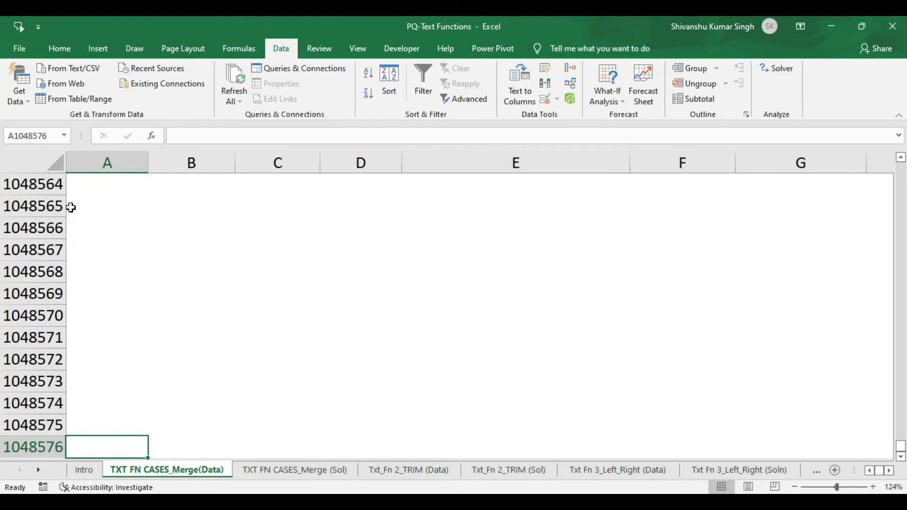
{"action": "key", "text": "ctrl+Up"}
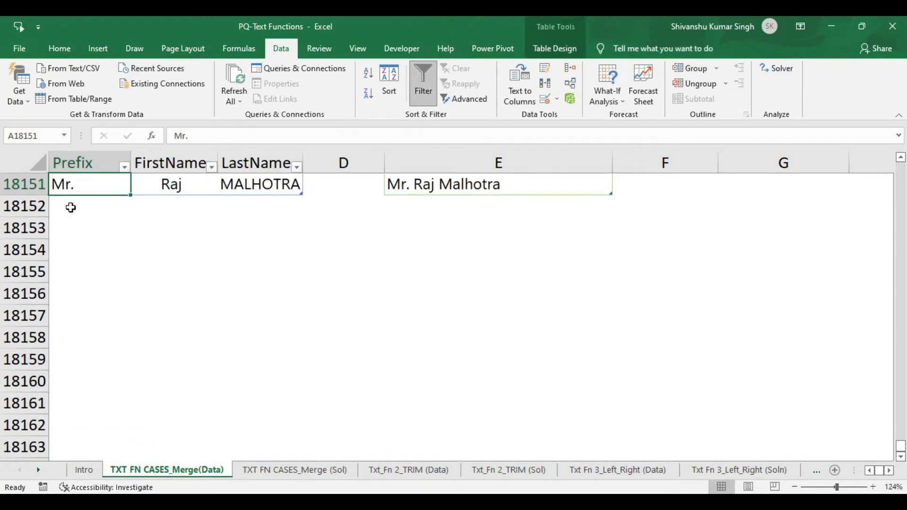
{"action": "key", "text": "Down"}
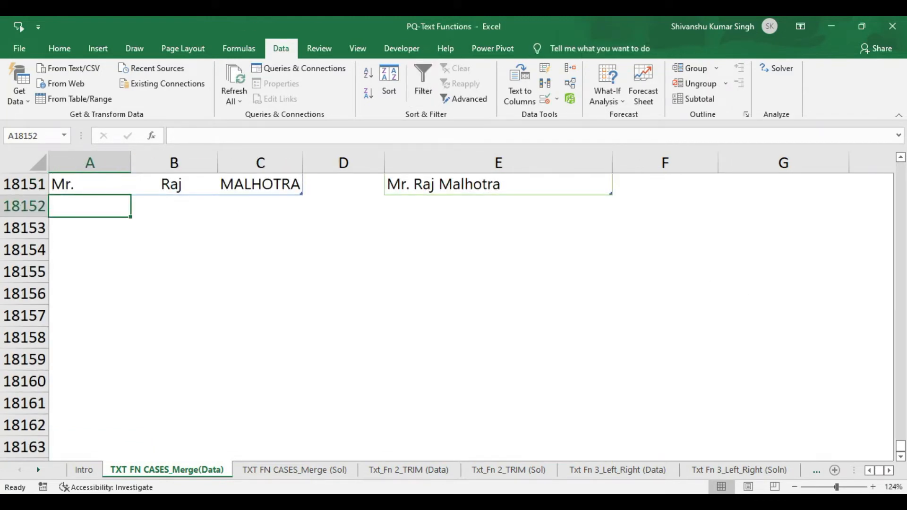
{"action": "left_click_drag", "start_coordinate": [900, 446], "coordinate": [900, 450]}
{"action": "type", "text": "Mrs."}
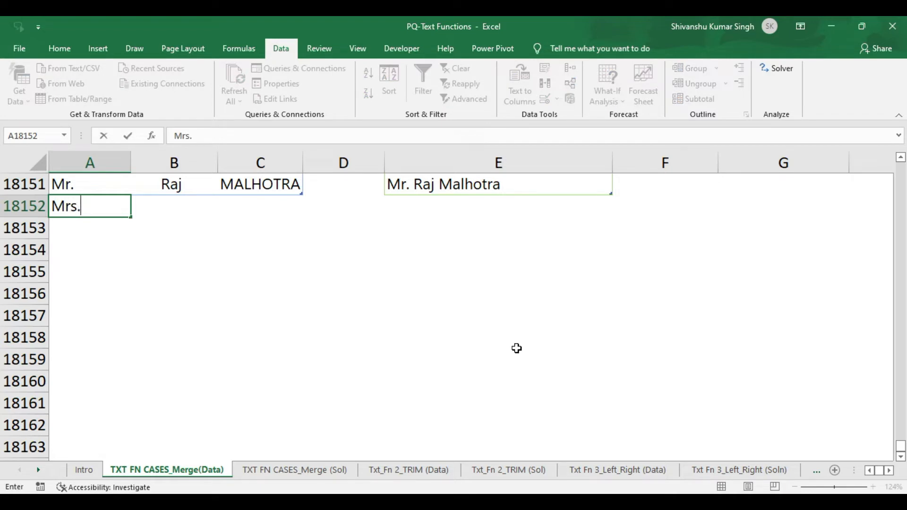
{"action": "left_click", "coordinate": [180, 208]}
{"action": "type", "text": "Anita"}
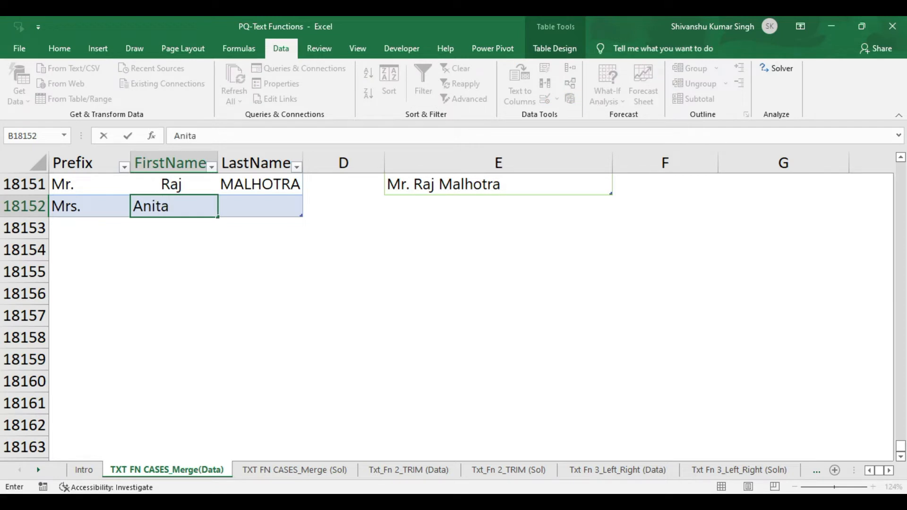
{"action": "left_click", "coordinate": [247, 203]}
{"action": "type", "text": "KaPOORpoor"}
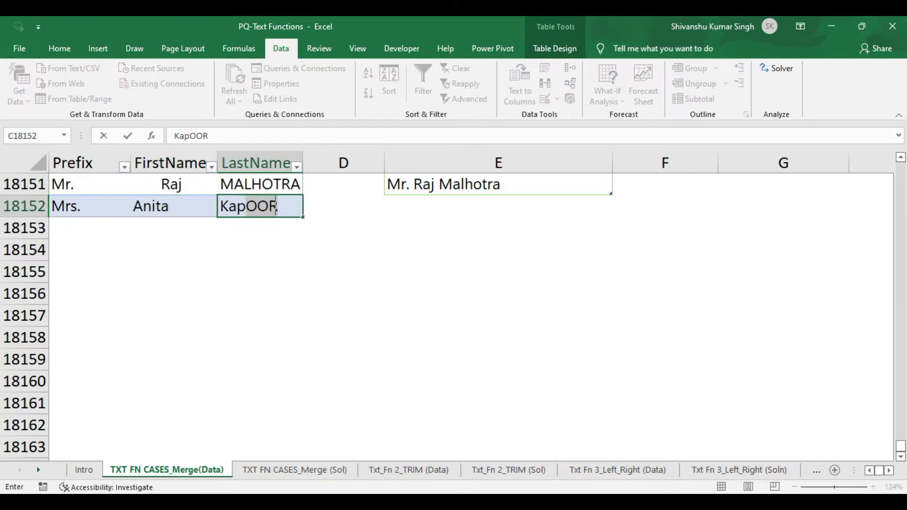
- Append another record in row 18153 of the source table with the prefix Mr., a first name and a last name
{"action": "left_click", "coordinate": [76, 232]}
{"action": "type", "text": "Mr"}
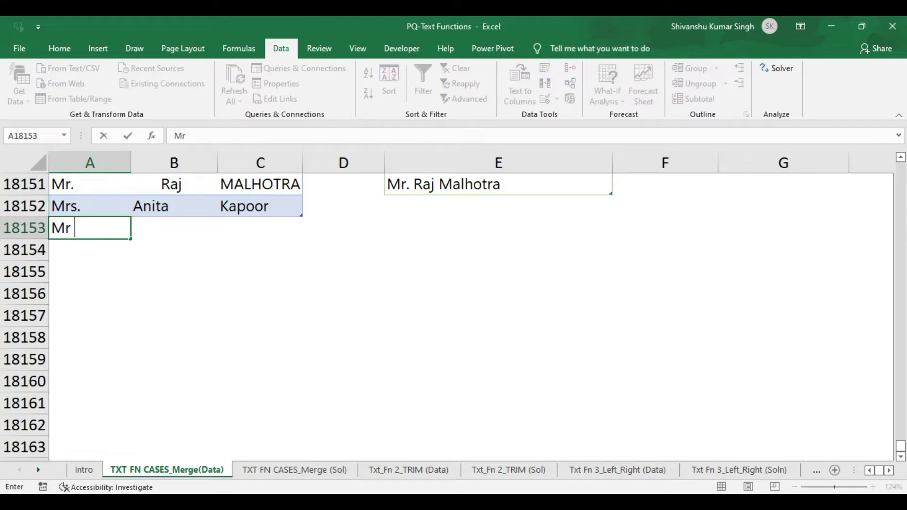
{"action": "type", "text": "."}
{"action": "left_click", "coordinate": [171, 229]}
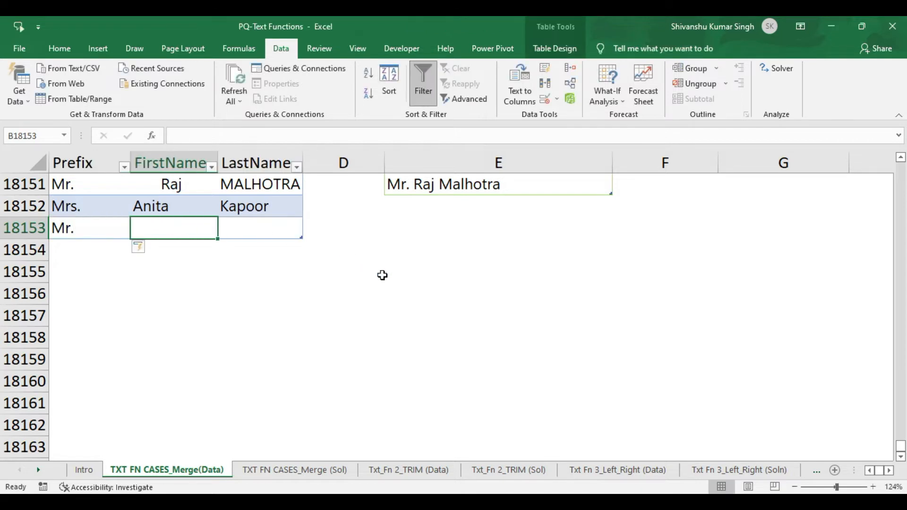
{"action": "type", "text": "Alok"}
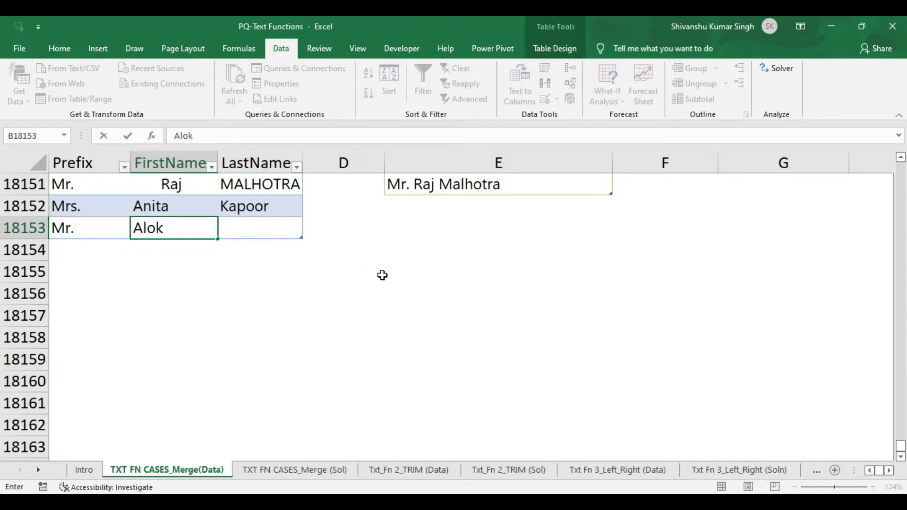
{"action": "key", "text": "Tab"}
{"action": "type", "text": "Singh"}
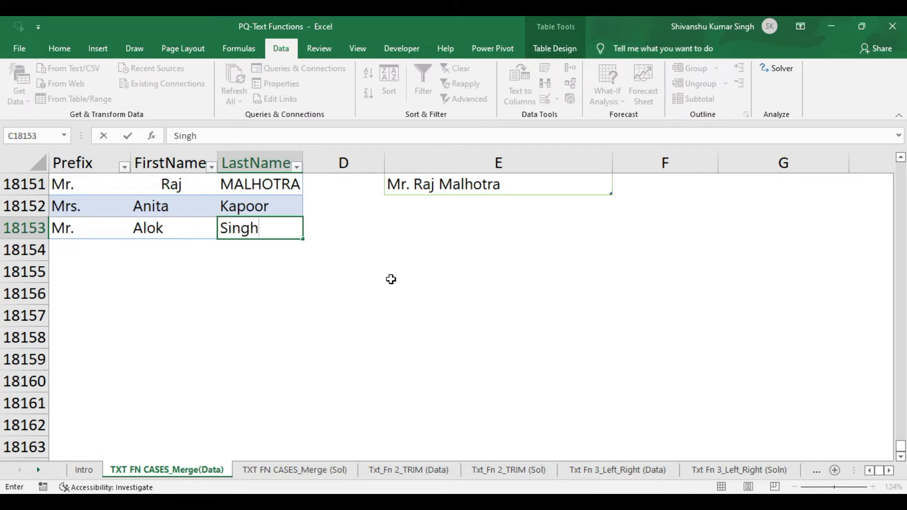
{"action": "left_click", "coordinate": [540, 297]}
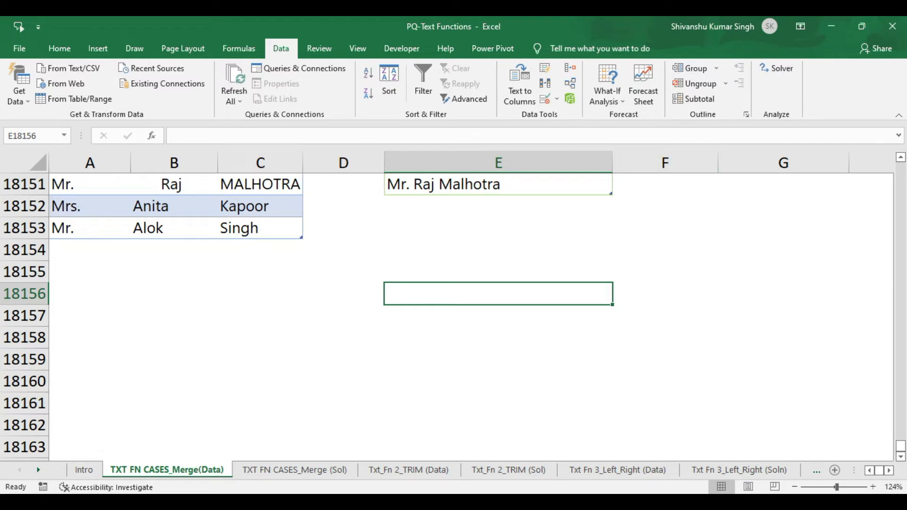
- Refresh the Full Name table so it picks up the records appended in rows 18152 and 18153
{"action": "left_click", "coordinate": [900, 158]}
{"action": "left_click", "coordinate": [901, 158]}
{"action": "left_click", "coordinate": [900, 158]}
{"action": "left_click", "coordinate": [900, 157]}
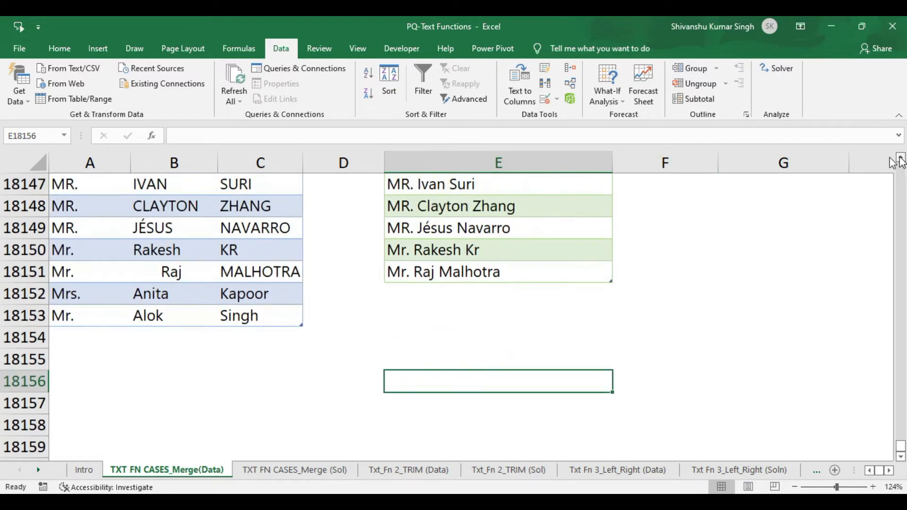
{"action": "left_click", "coordinate": [460, 252]}
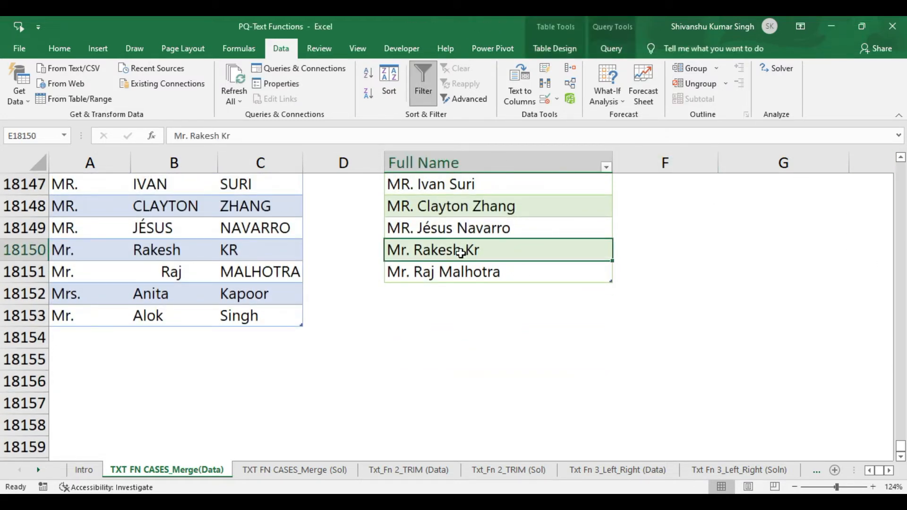
{"action": "right_click", "coordinate": [461, 254]}
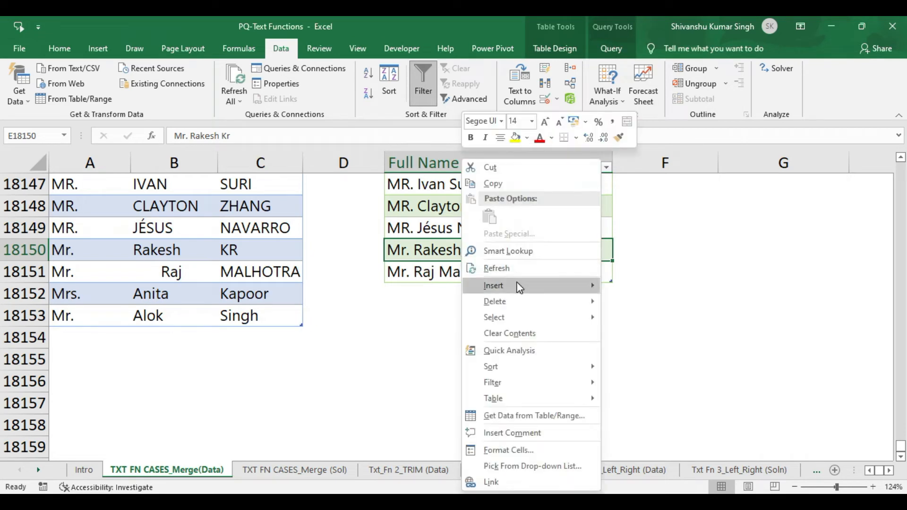
{"action": "left_click", "coordinate": [515, 270]}
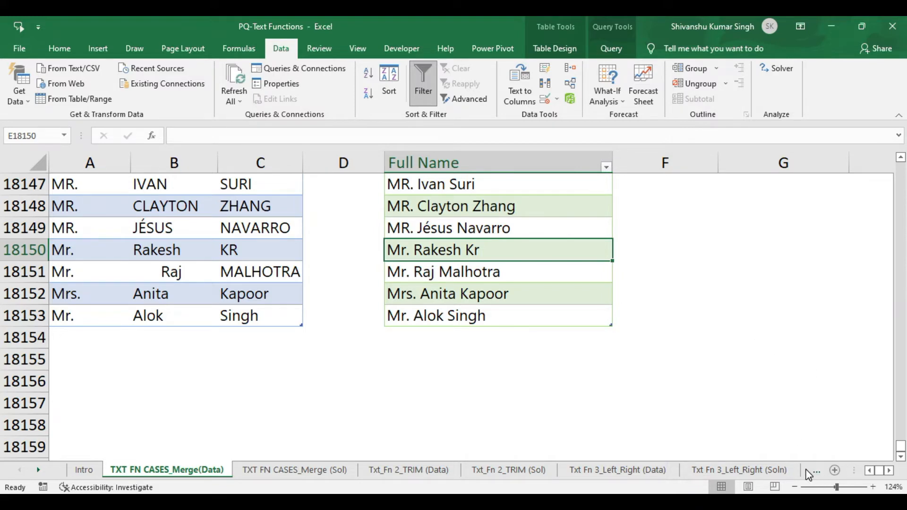
{"action": "left_click", "coordinate": [39, 470]}
{"action": "left_click", "coordinate": [38, 470]}
{"action": "left_click", "coordinate": [39, 470]}
{"action": "left_click", "coordinate": [39, 470]}
{"action": "left_click", "coordinate": [39, 470]}
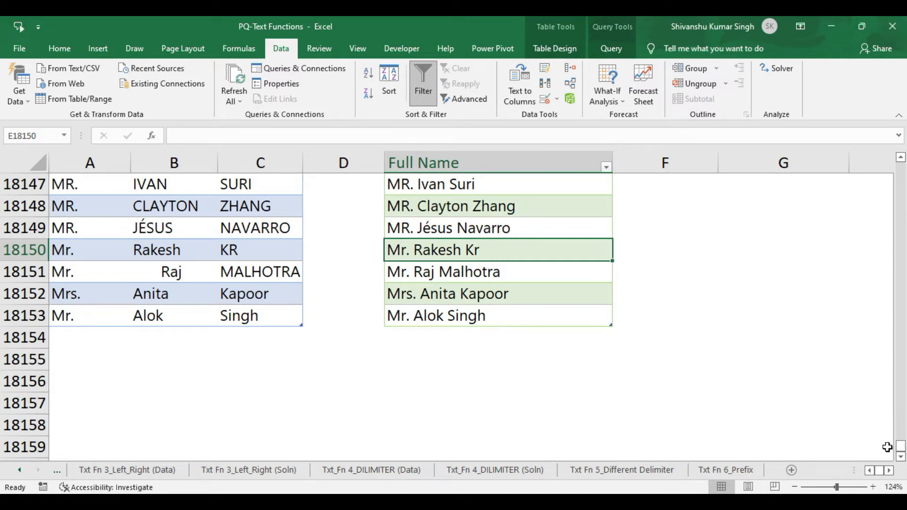
{"action": "left_click", "coordinate": [19, 469]}
{"action": "left_click", "coordinate": [19, 469]}
{"action": "left_click", "coordinate": [19, 470]}
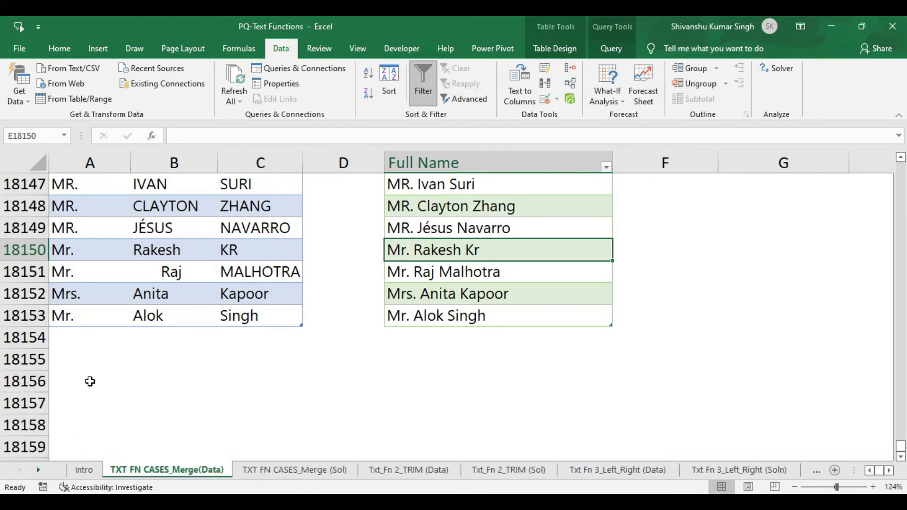
{"action": "left_click", "coordinate": [89, 381]}
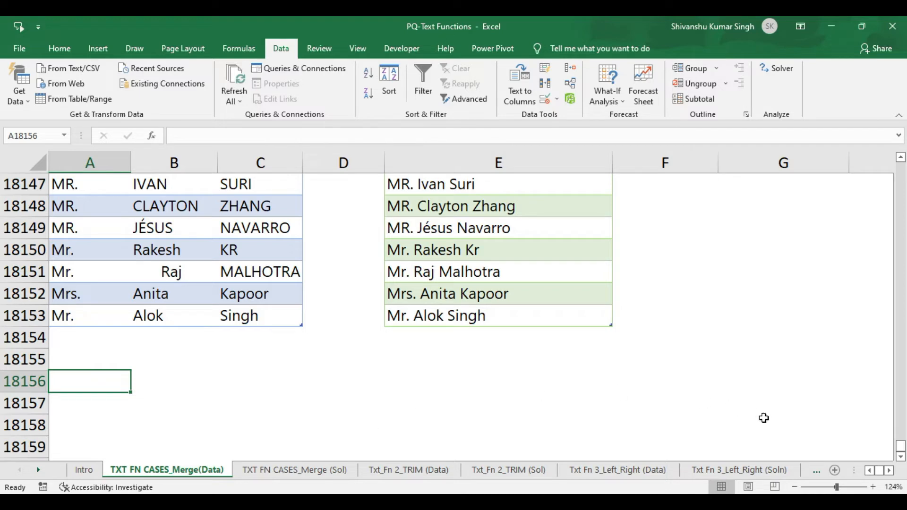
- Compare the Product ID data on the Txt Fn 3_Left_Right (Data) sheet with its solution sheet, and return to the data sheet
{"action": "left_click", "coordinate": [301, 470]}
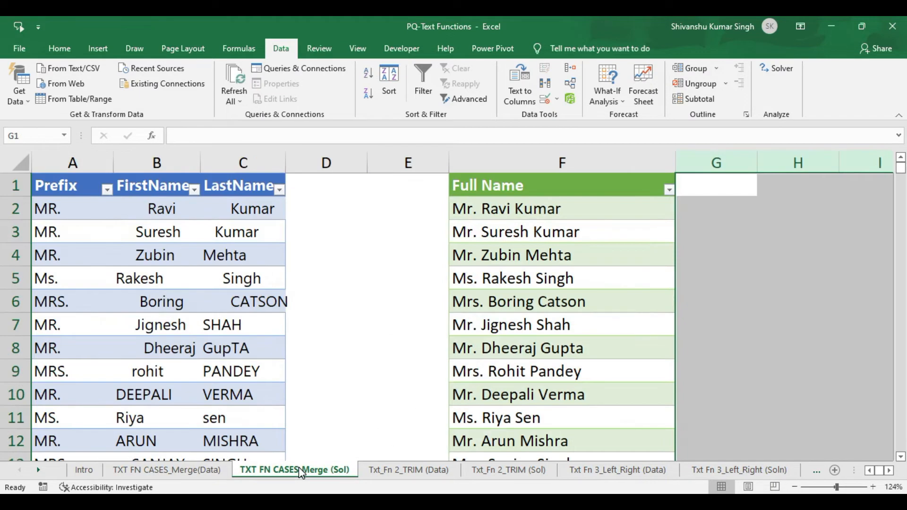
{"action": "left_click", "coordinate": [407, 470]}
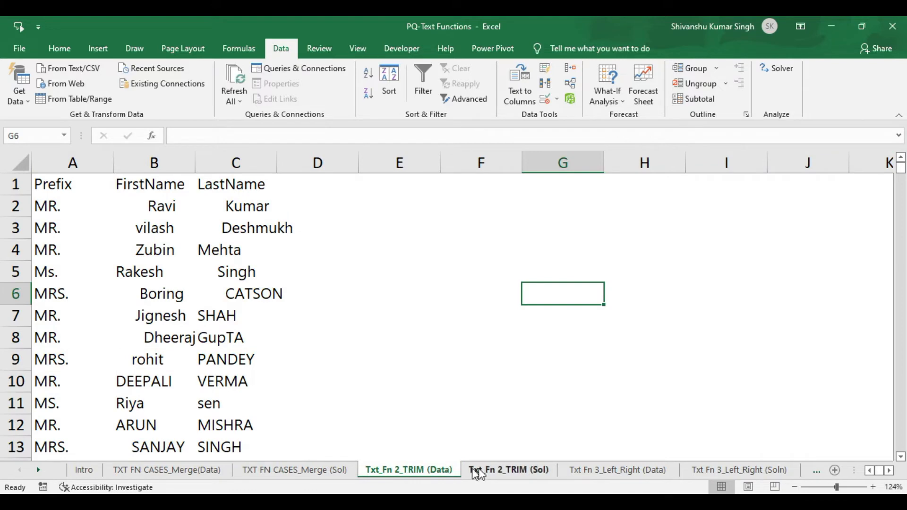
{"action": "left_click", "coordinate": [615, 470]}
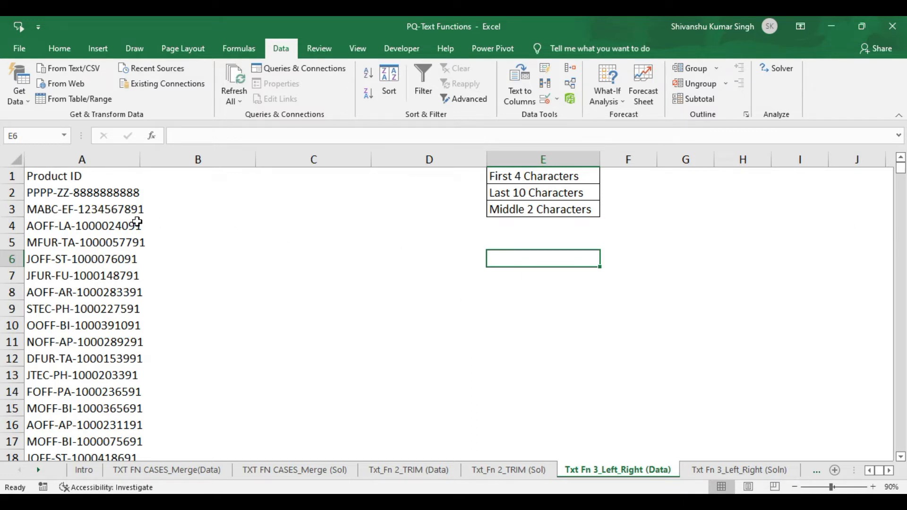
{"action": "left_click", "coordinate": [55, 177]}
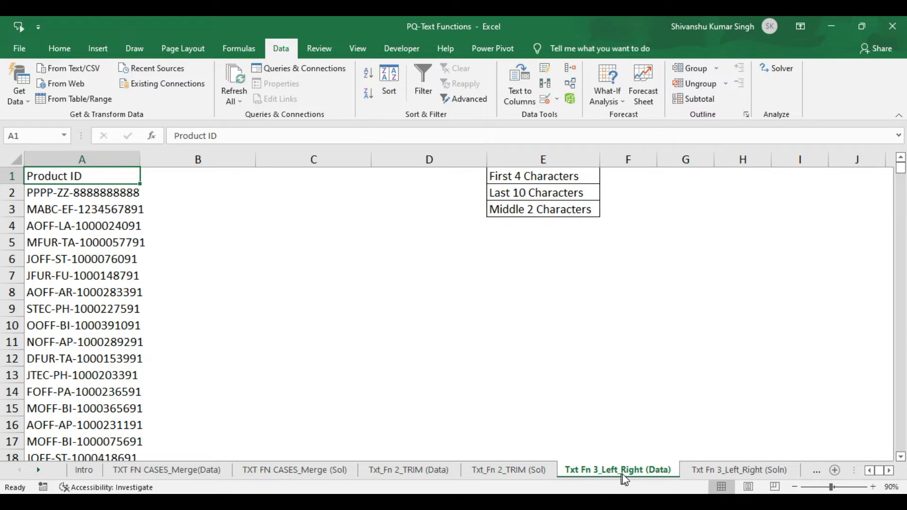
{"action": "left_click", "coordinate": [725, 468]}
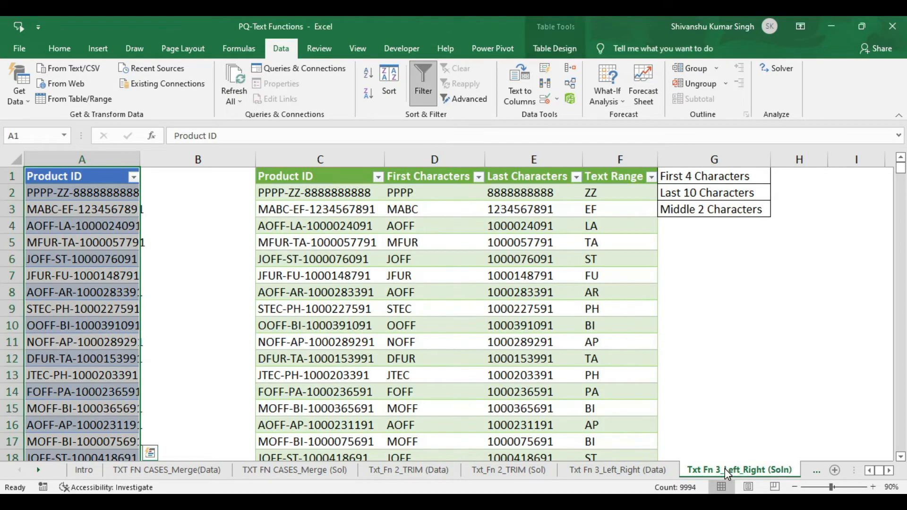
{"action": "left_click", "coordinate": [643, 470]}
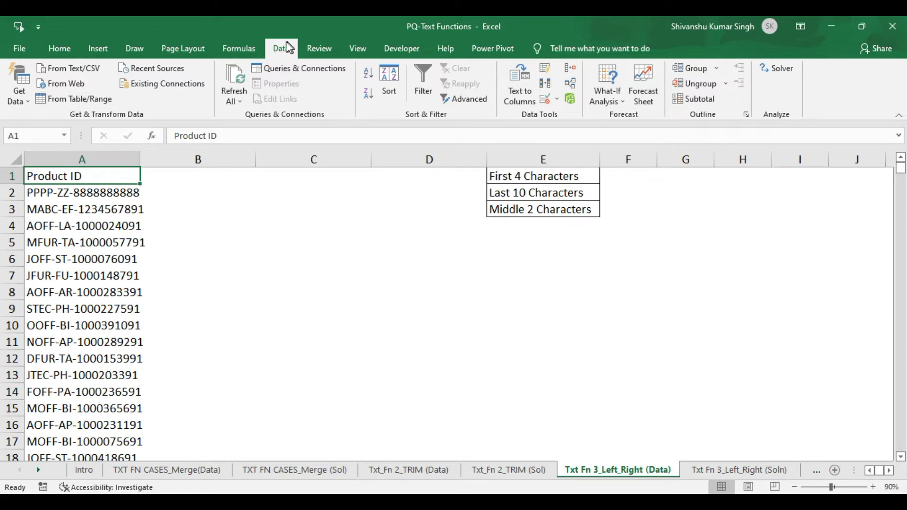
- Load the Product ID range $A$1:$A$9994 into Power Query as a table with headers
{"action": "left_click", "coordinate": [49, 102]}
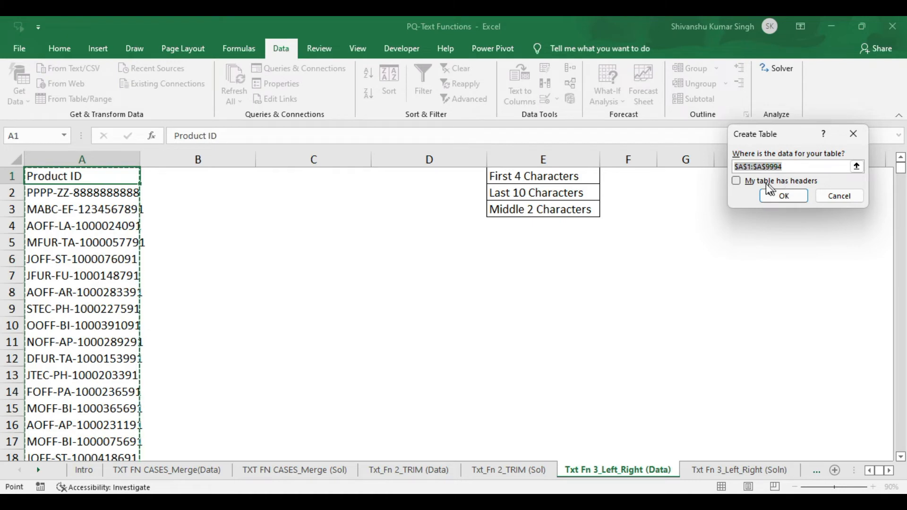
{"action": "left_click", "coordinate": [736, 181]}
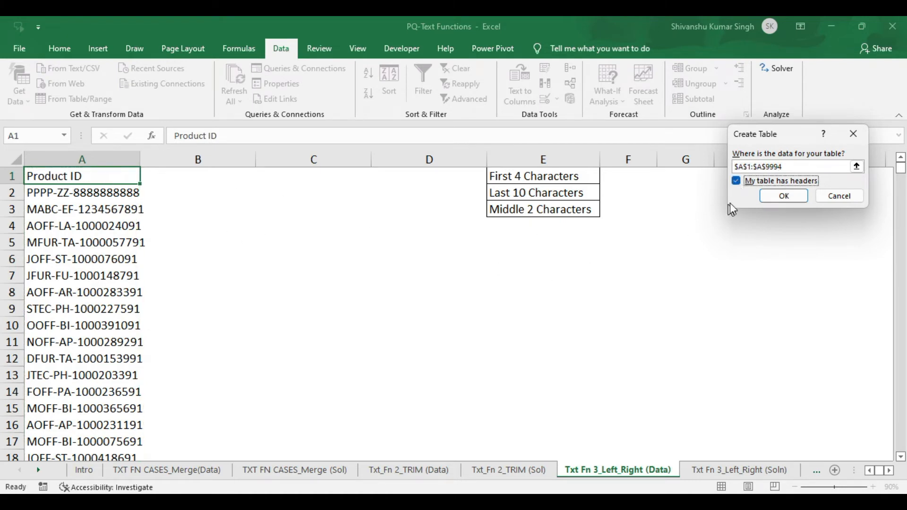
{"action": "left_click", "coordinate": [791, 198]}
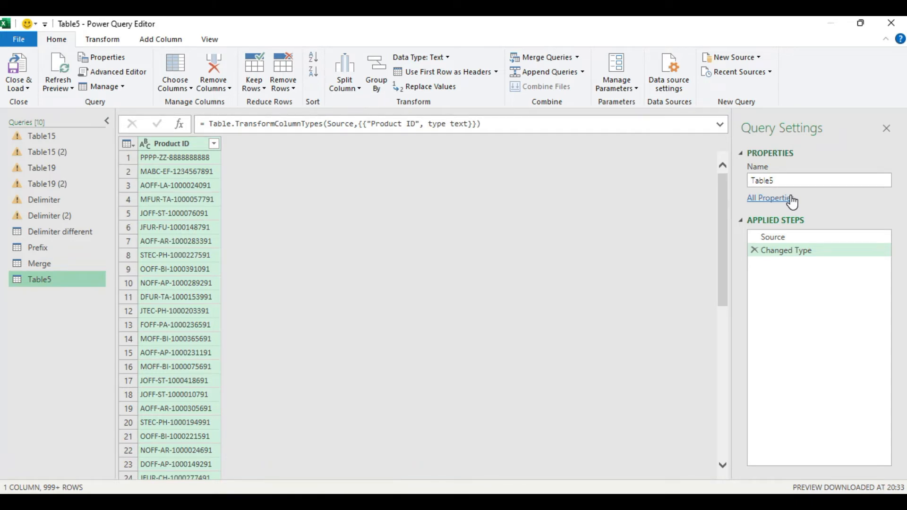
- Rename the new Product ID query to Seperating_Data and select its Product ID column
{"action": "left_click", "coordinate": [775, 181]}
{"action": "left_click_drag", "start_coordinate": [775, 181], "coordinate": [731, 180]}
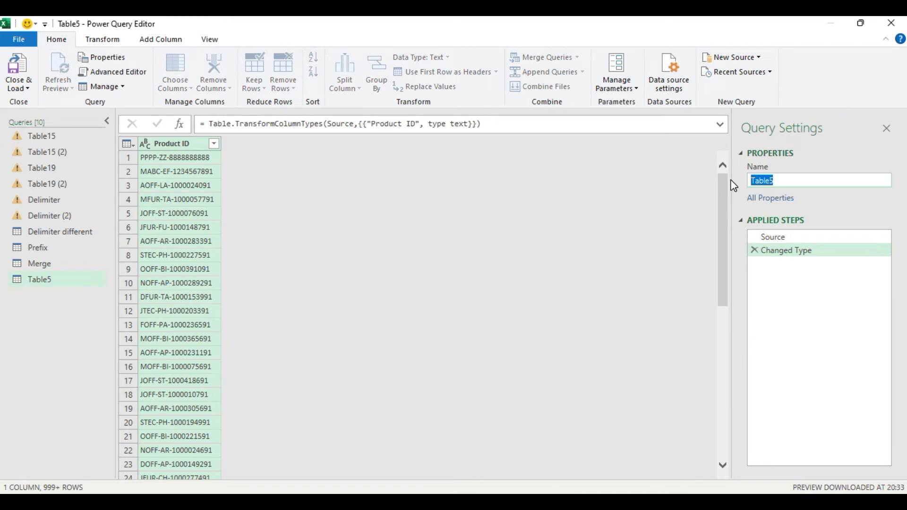
{"action": "key", "text": "BackSpace"}
{"action": "type", "text": "Seperate"}
{"action": "key", "text": "BackSpace"}
{"action": "type", "text": "ing Data"}
{"action": "left_click", "coordinate": [789, 181]}
{"action": "key", "text": "BackSpace"}
{"action": "type", "text": "_"}
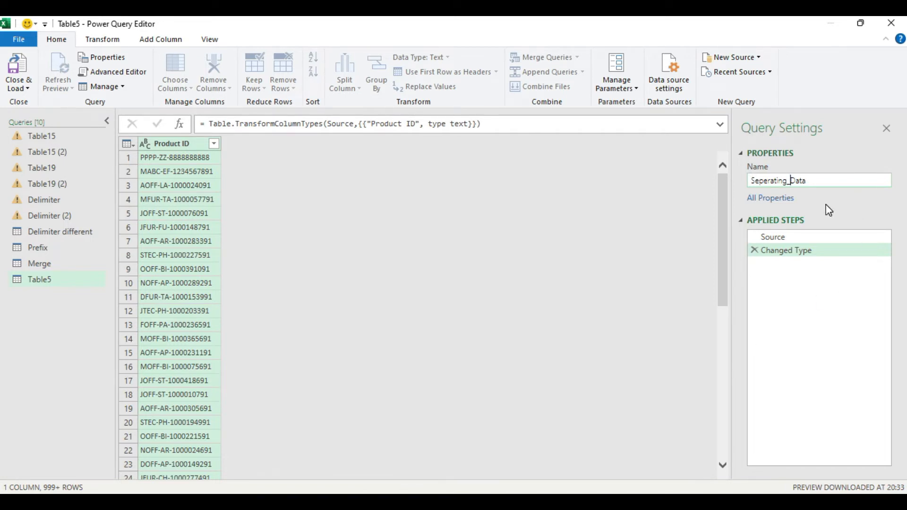
{"action": "left_click", "coordinate": [188, 145]}
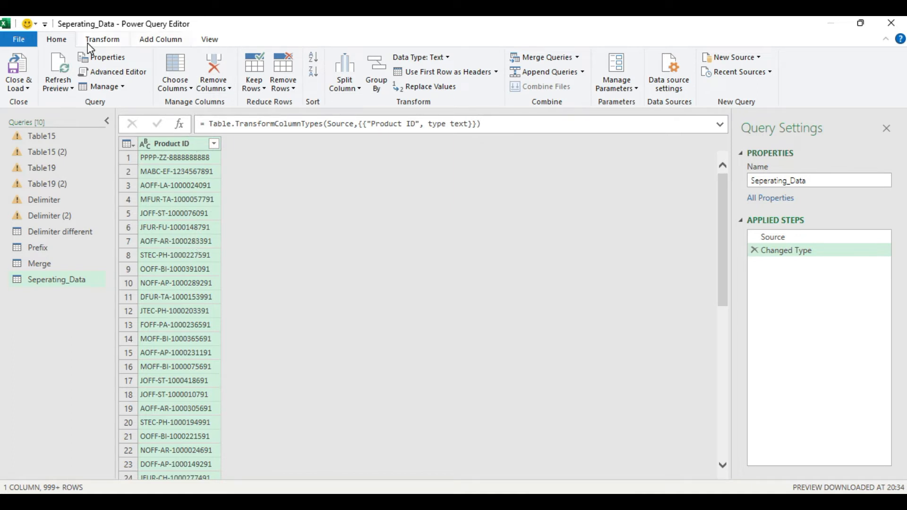
{"action": "left_click", "coordinate": [160, 40]}
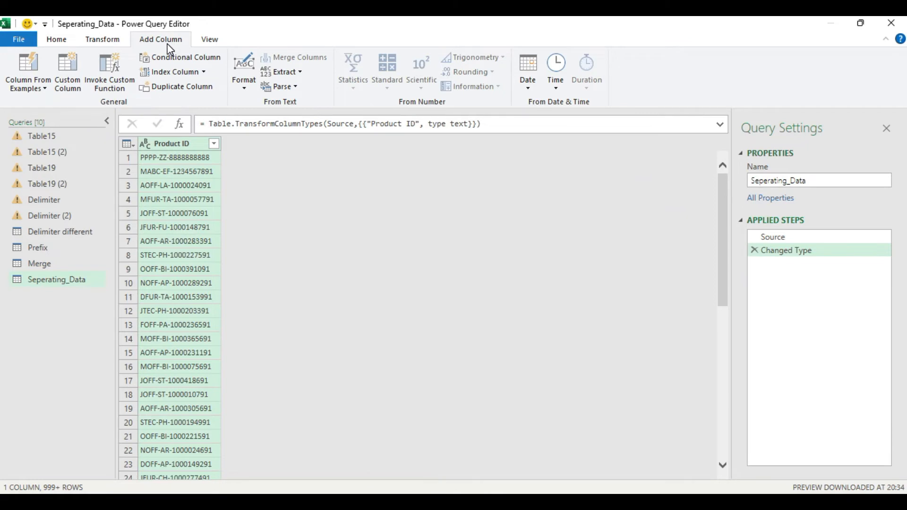
{"action": "left_click", "coordinate": [104, 41]}
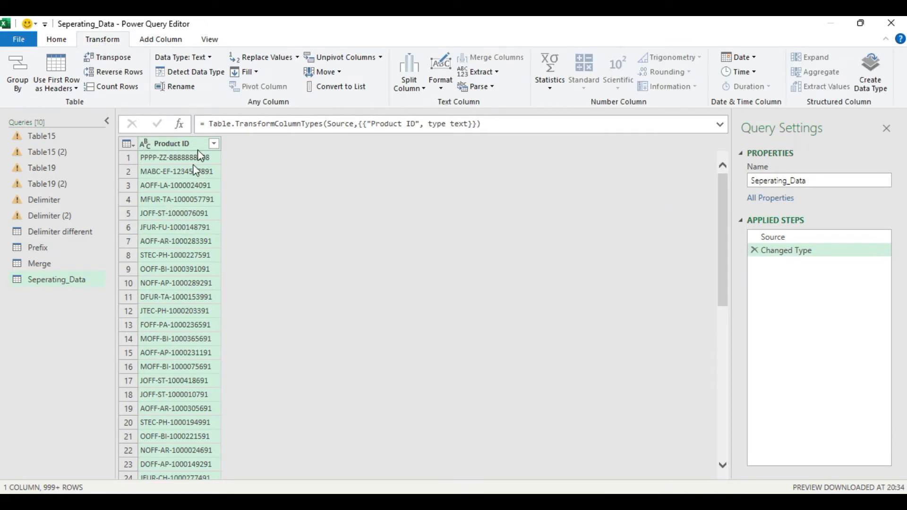
{"action": "left_click", "coordinate": [156, 40]}
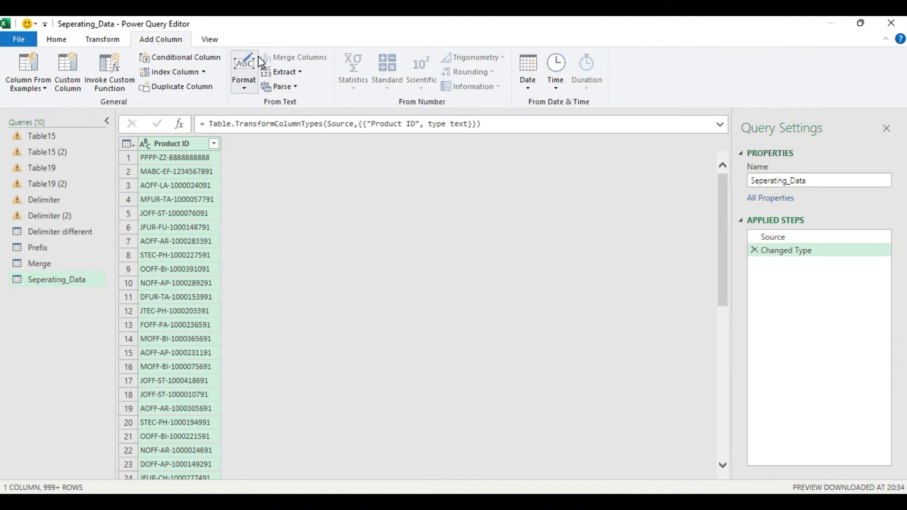
{"action": "left_click", "coordinate": [301, 72]}
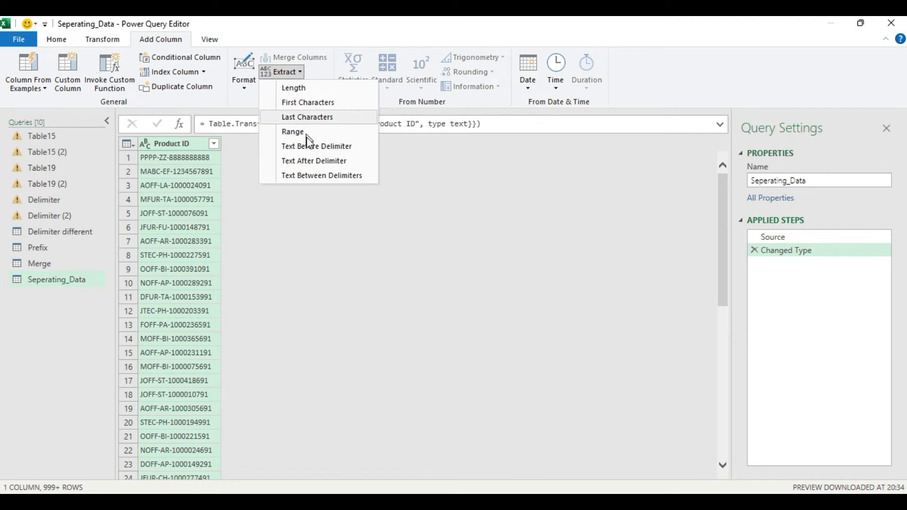
{"action": "left_click", "coordinate": [320, 219]}
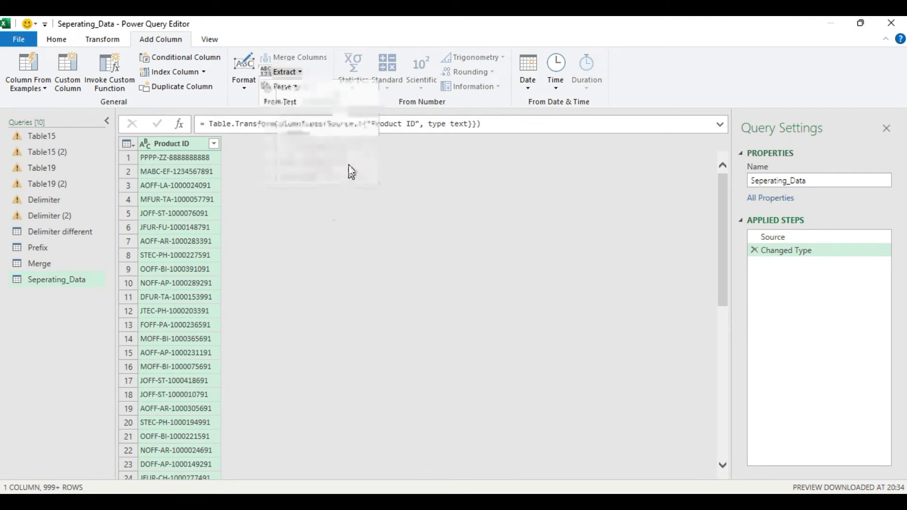
{"action": "left_click", "coordinate": [295, 89]}
{"action": "left_click", "coordinate": [245, 89]}
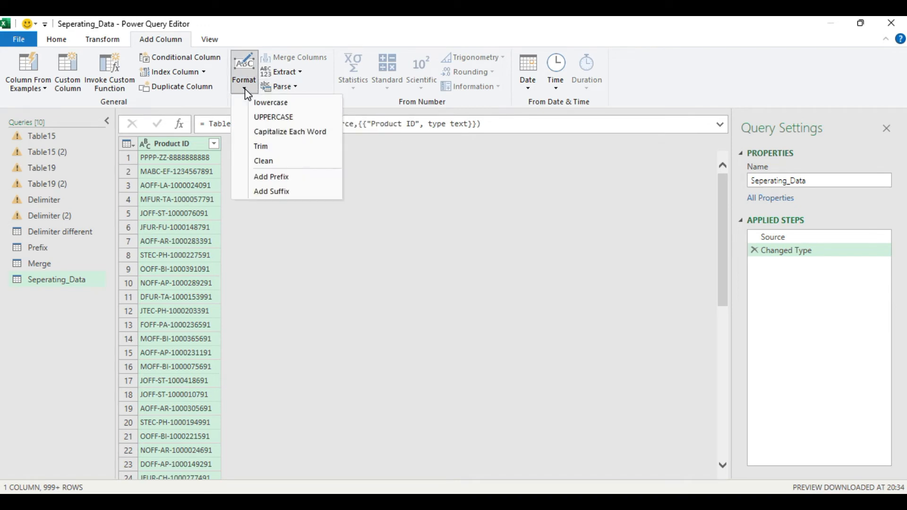
{"action": "left_click", "coordinate": [402, 221]}
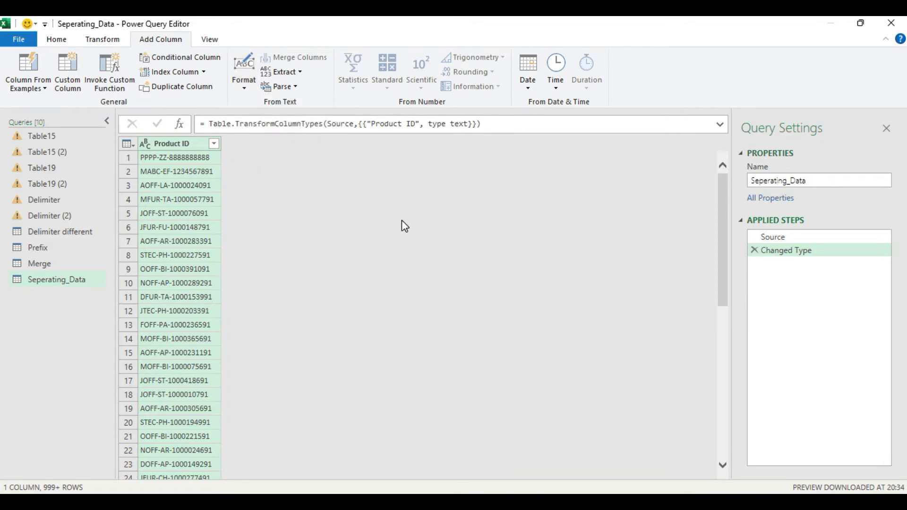
- Add a column that extracts the first 4 characters of each Product ID
{"action": "left_click", "coordinate": [301, 76]}
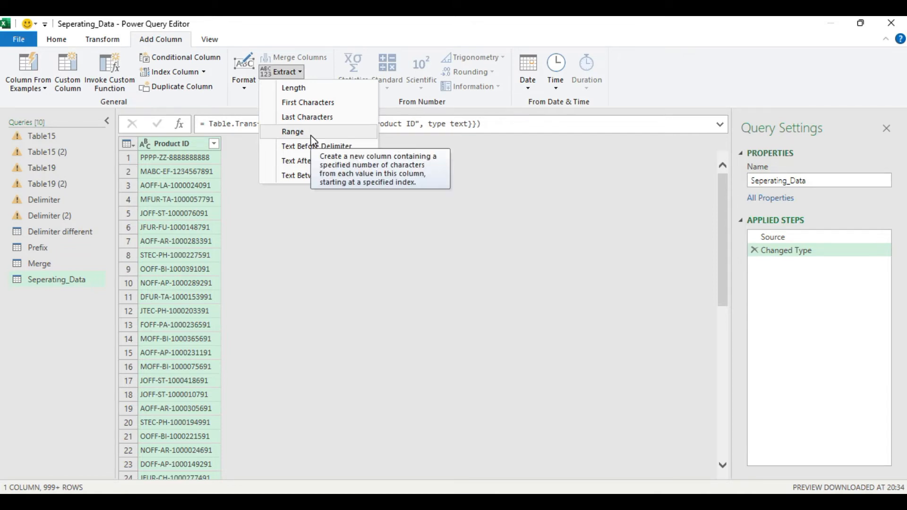
{"action": "left_click", "coordinate": [311, 109]}
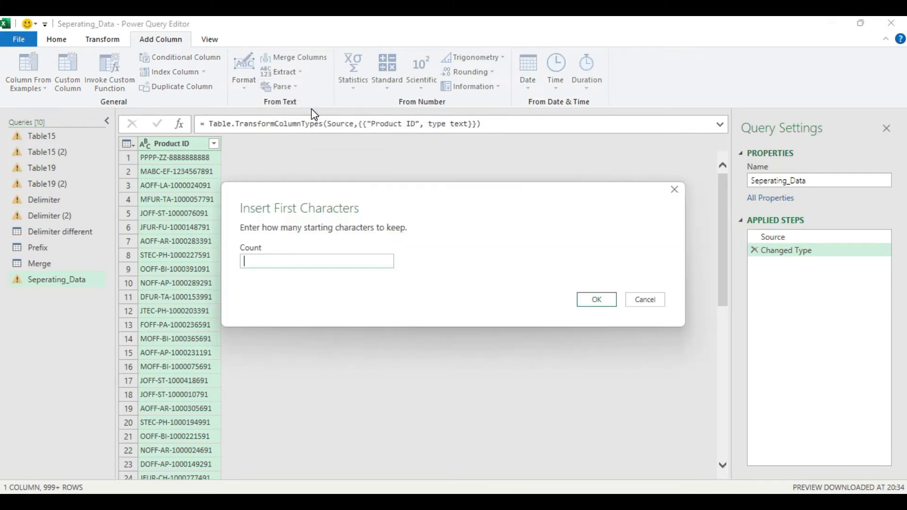
{"action": "left_click_drag", "start_coordinate": [377, 198], "coordinate": [474, 173]}
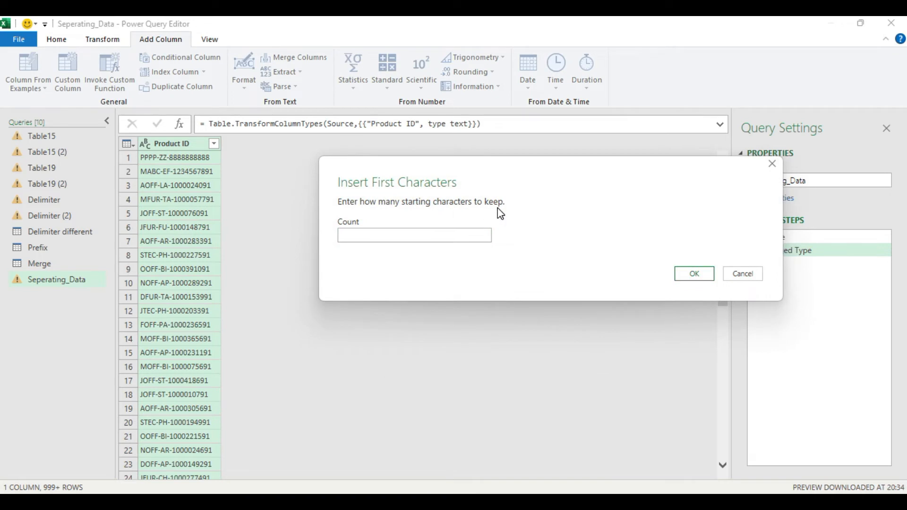
{"action": "left_click", "coordinate": [422, 235]}
{"action": "type", "text": "4"}
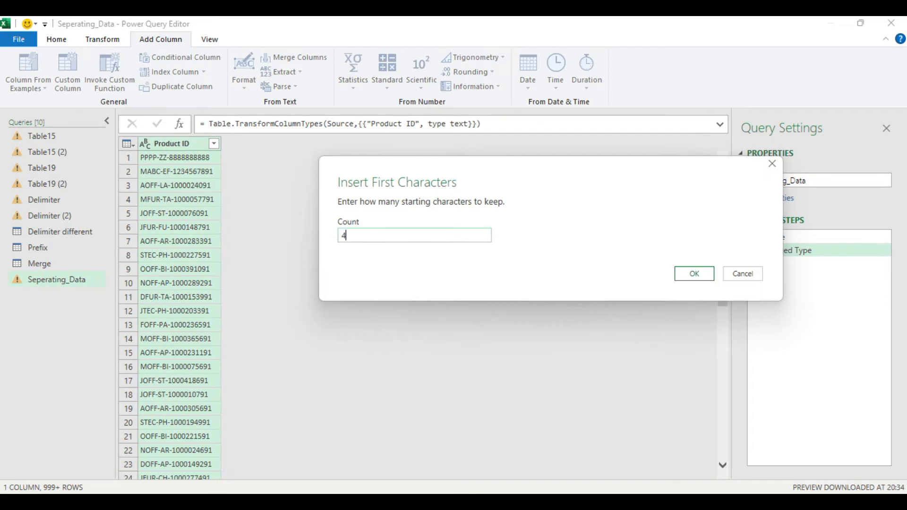
{"action": "left_click", "coordinate": [697, 279]}
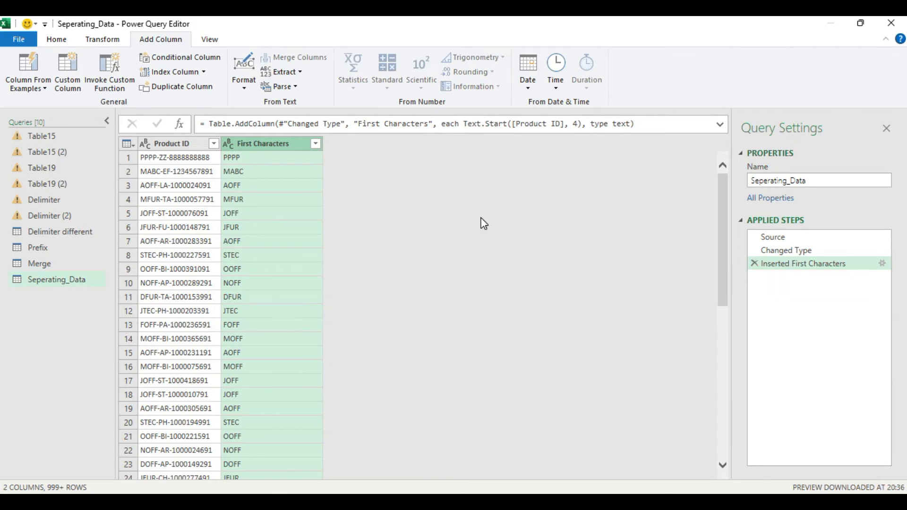
- Add a column that extracts the last 10 characters of the Product ID column
{"action": "left_click", "coordinate": [172, 142]}
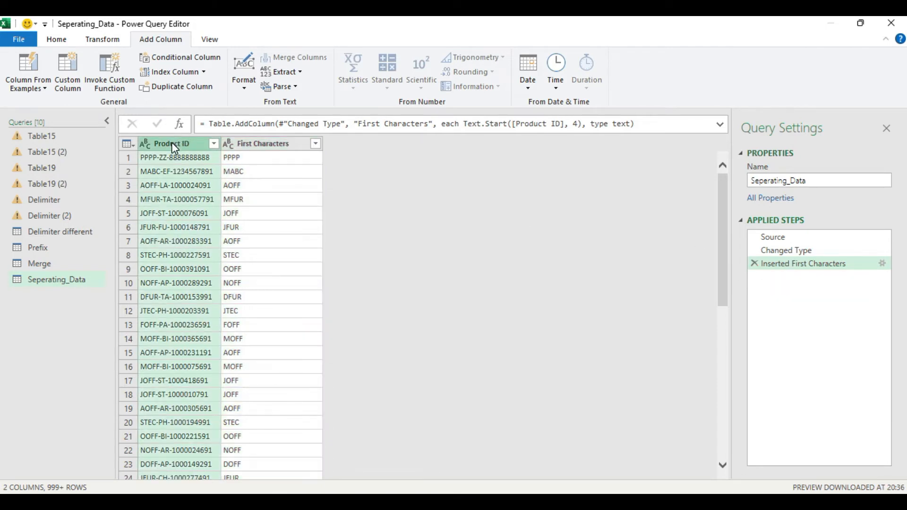
{"action": "left_click", "coordinate": [299, 73]}
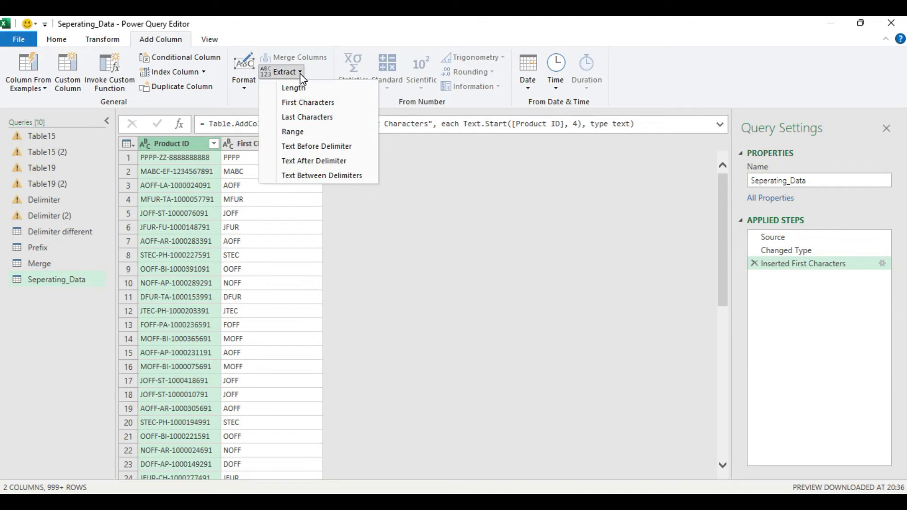
{"action": "left_click", "coordinate": [308, 117]}
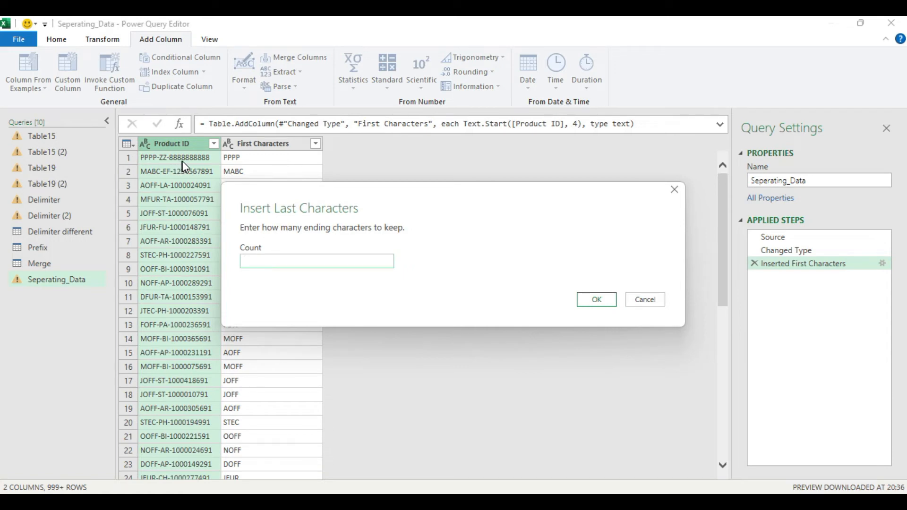
{"action": "type", "text": "10"}
{"action": "left_click", "coordinate": [598, 300]}
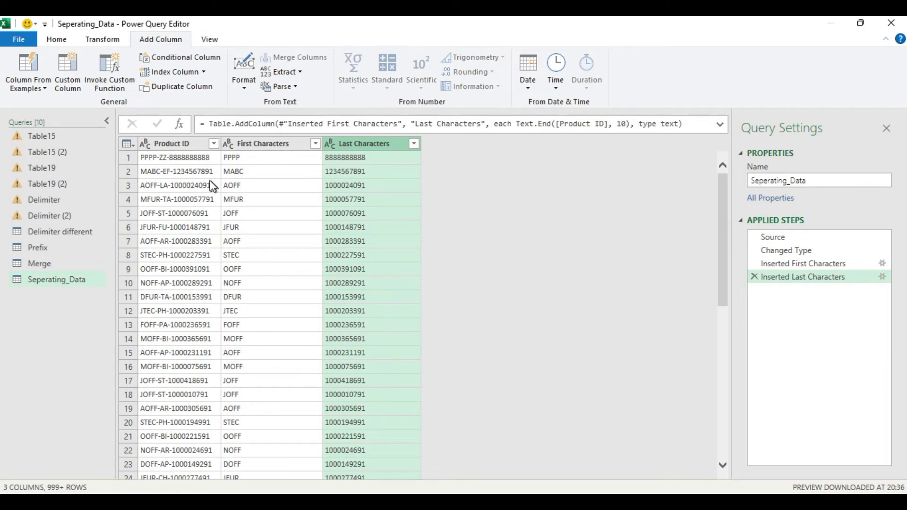
- Try extracting a range of 2 characters from Product ID at starting index 6, and delete that applied step
{"action": "left_click", "coordinate": [179, 147]}
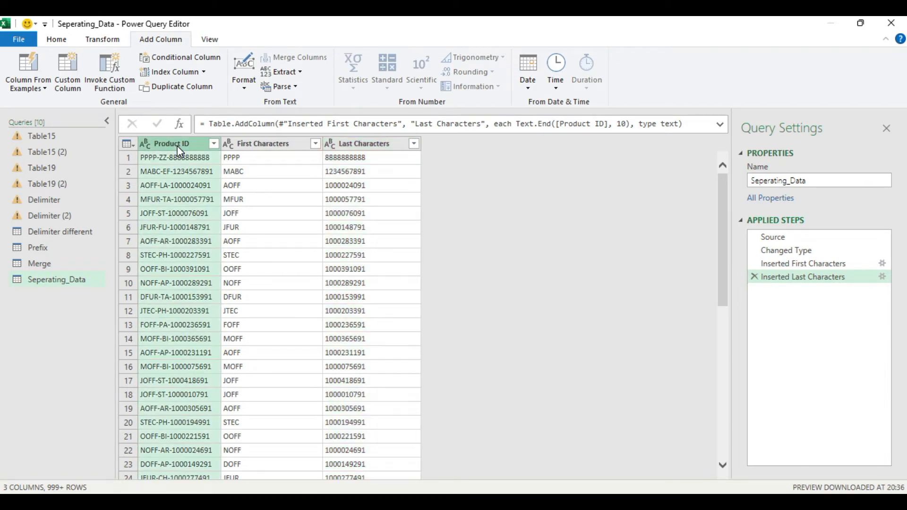
{"action": "left_click", "coordinate": [298, 72]}
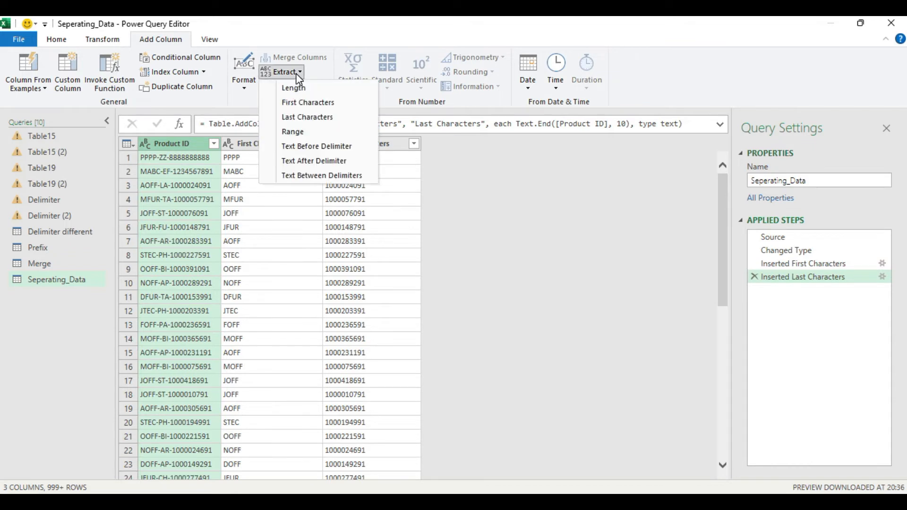
{"action": "left_click", "coordinate": [305, 137]}
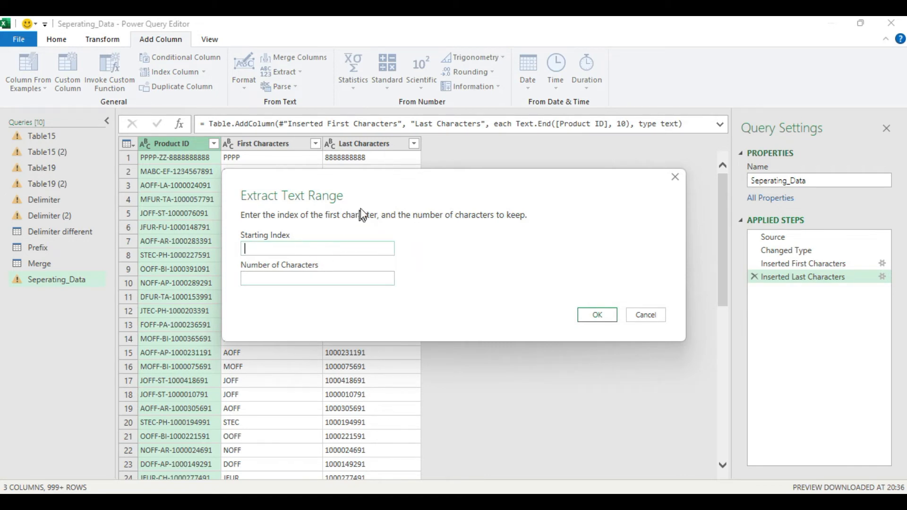
{"action": "left_click_drag", "start_coordinate": [341, 181], "coordinate": [475, 155]}
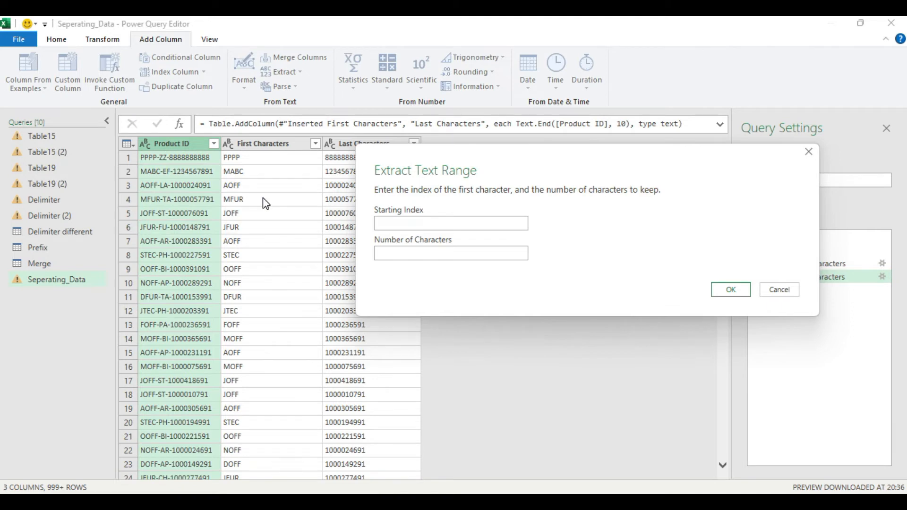
{"action": "left_click", "coordinate": [405, 224]}
{"action": "type", "text": "6"}
{"action": "left_click", "coordinate": [435, 253]}
{"action": "type", "text": "2"}
{"action": "left_click", "coordinate": [728, 290]}
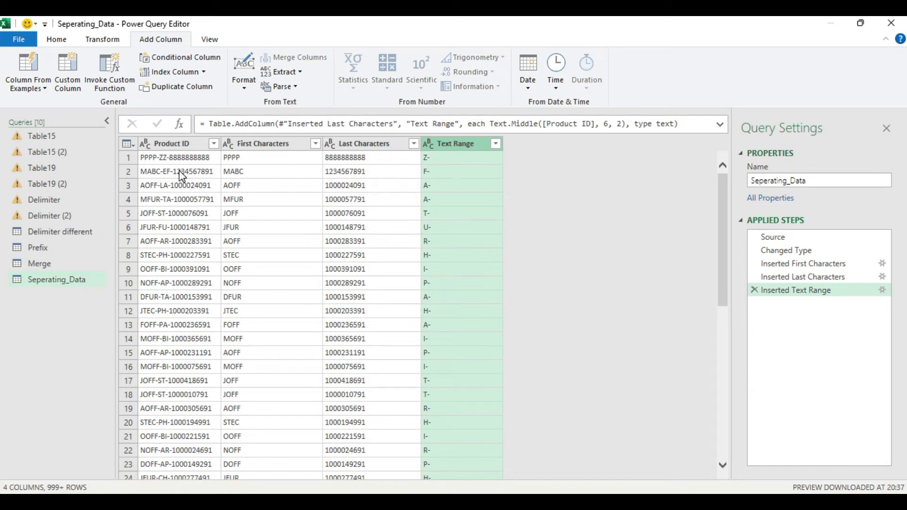
{"action": "left_click", "coordinate": [754, 290]}
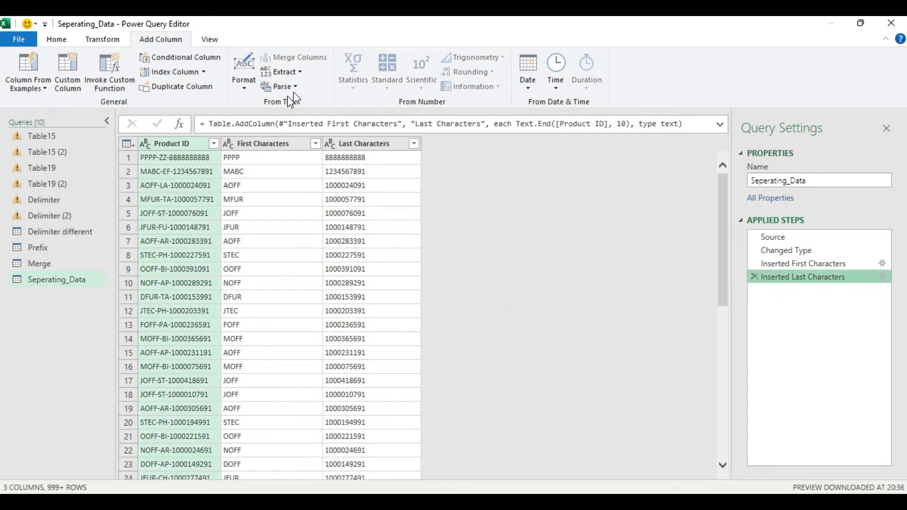
- Add a column extracting a text range from Product ID with starting index 5 and 2 characters
{"action": "left_click", "coordinate": [300, 72]}
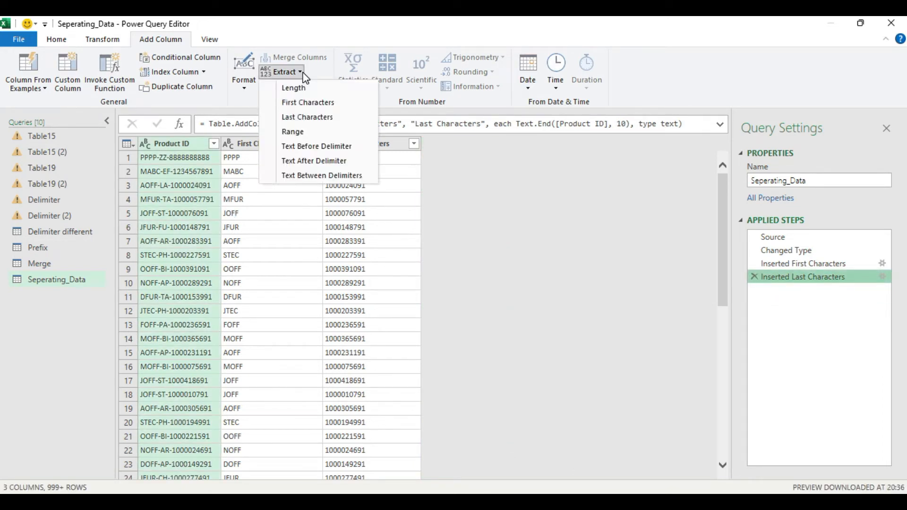
{"action": "left_click", "coordinate": [311, 132]}
{"action": "type", "text": "5"}
{"action": "left_click", "coordinate": [269, 279]}
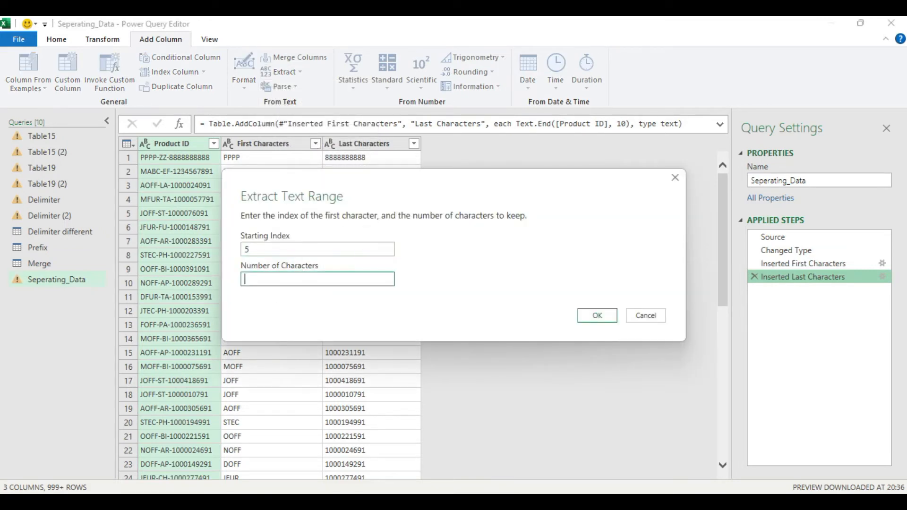
{"action": "type", "text": "2"}
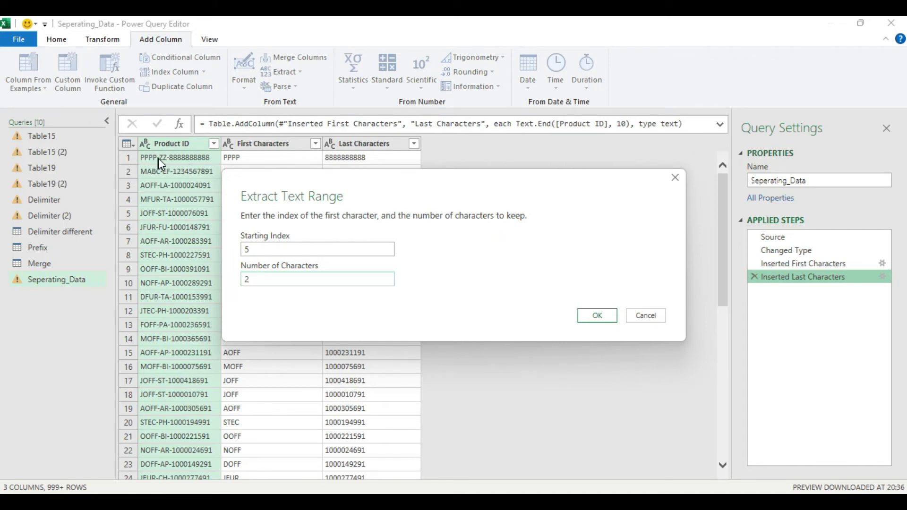
{"action": "left_click", "coordinate": [614, 313]}
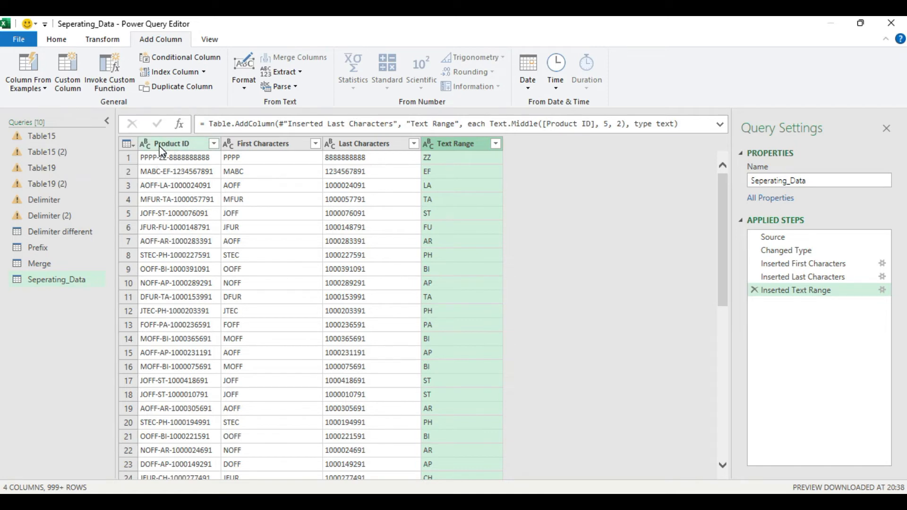
- Remove the original Product ID column from the Seperating_Data query
{"action": "left_click", "coordinate": [160, 148]}
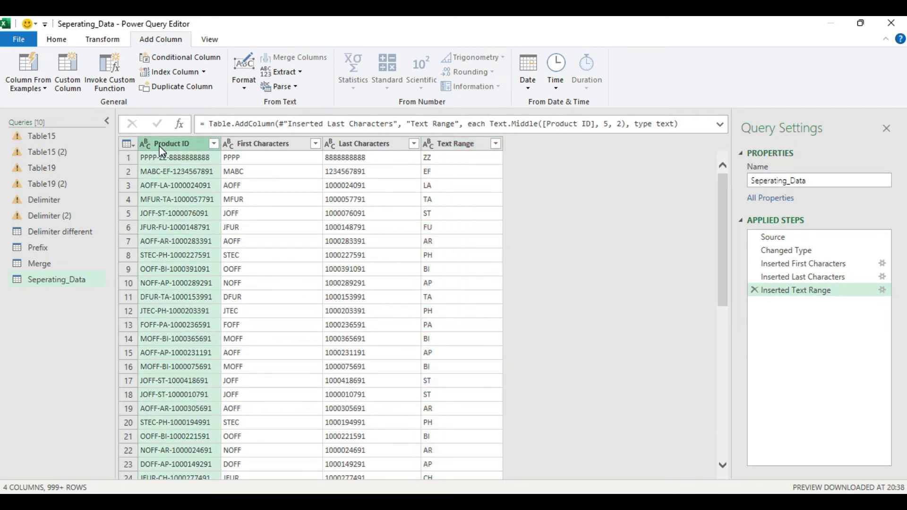
{"action": "left_click", "coordinate": [57, 40]}
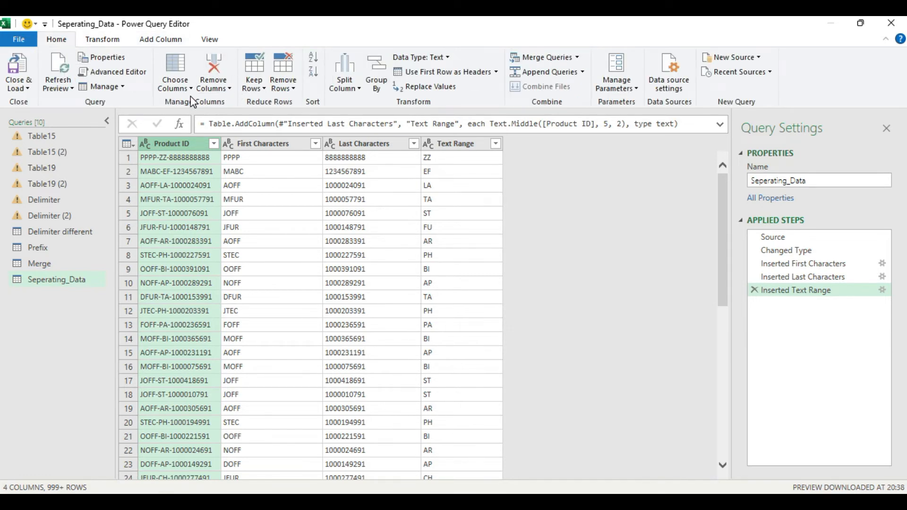
{"action": "left_click", "coordinate": [229, 90]}
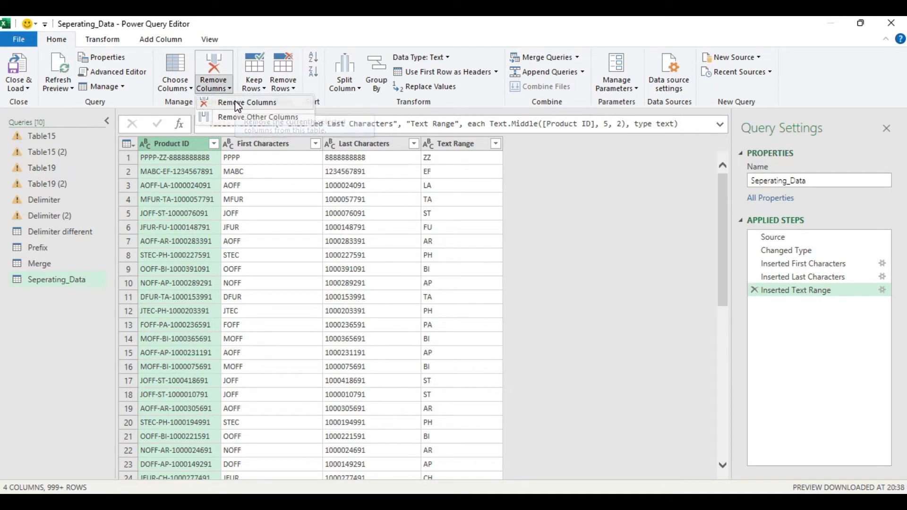
{"action": "left_click", "coordinate": [235, 102]}
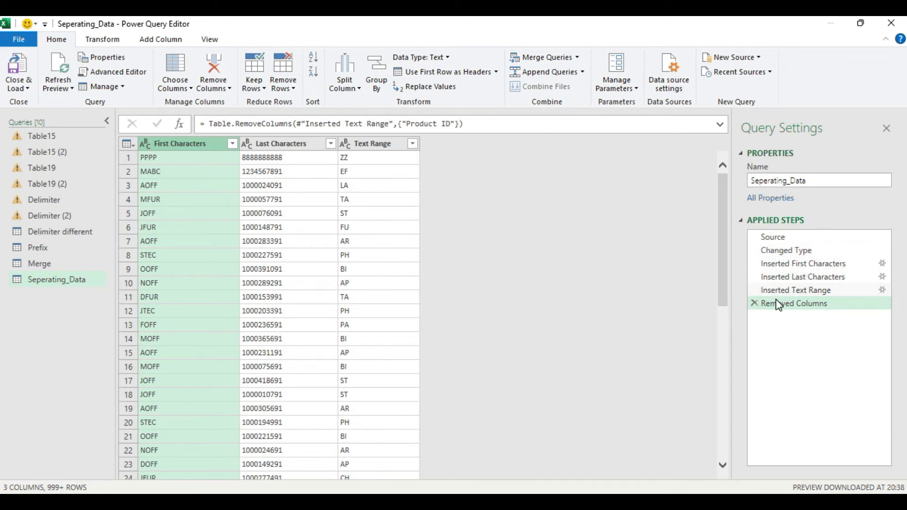
- Review the query's applied steps from Inserted First Characters through Removed Columns, ending on the last step
{"action": "left_click", "coordinate": [781, 265]}
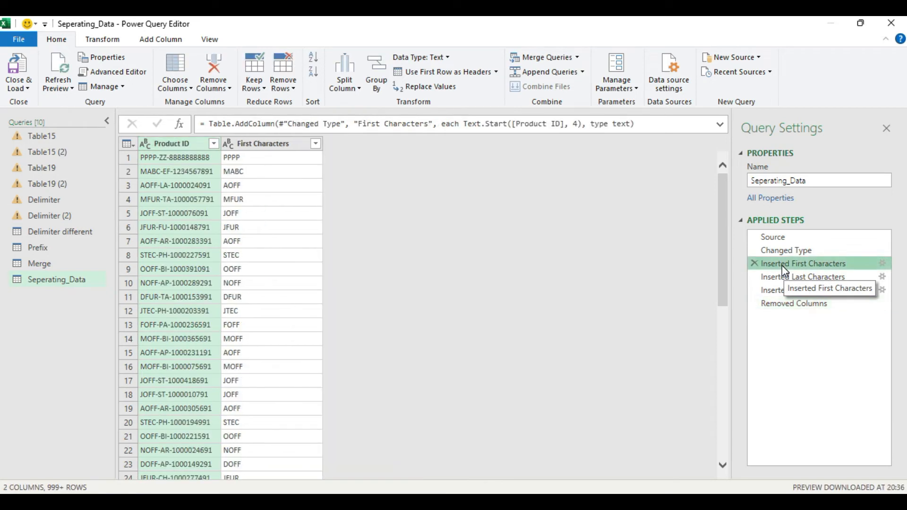
{"action": "left_click", "coordinate": [781, 277]}
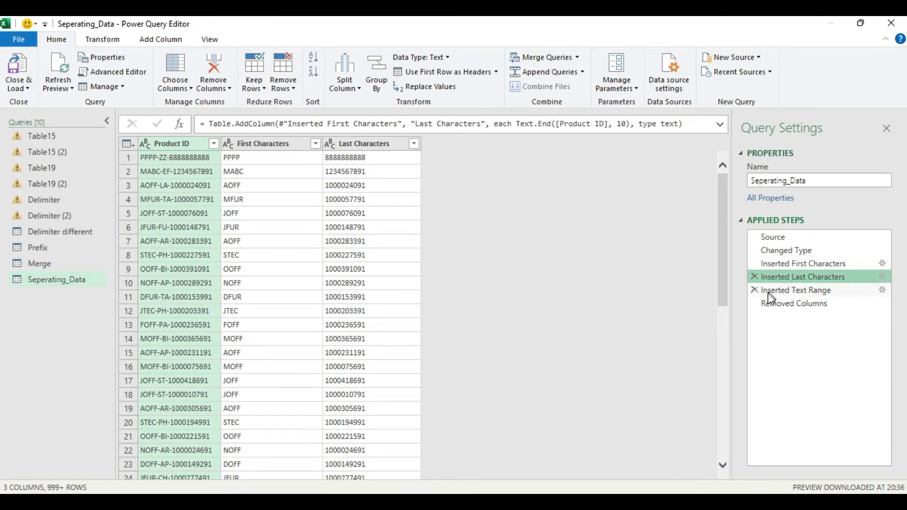
{"action": "left_click", "coordinate": [768, 291]}
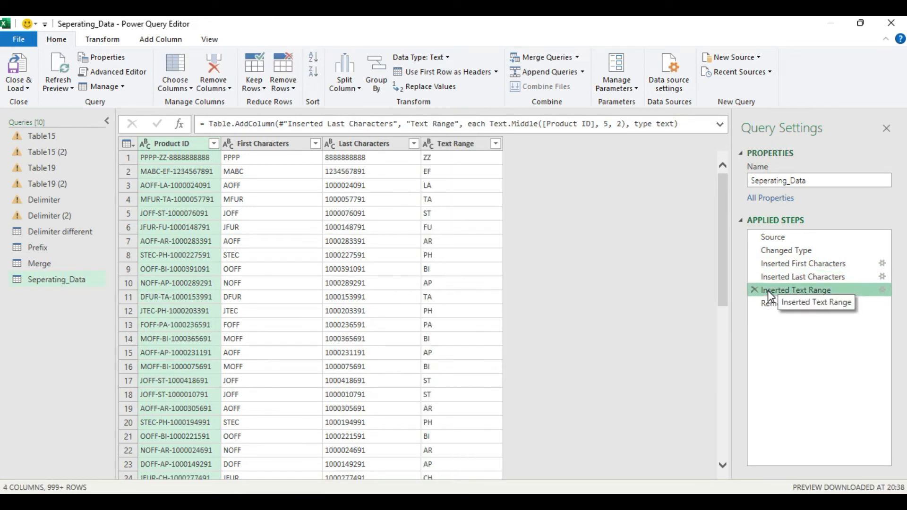
{"action": "left_click", "coordinate": [770, 308]}
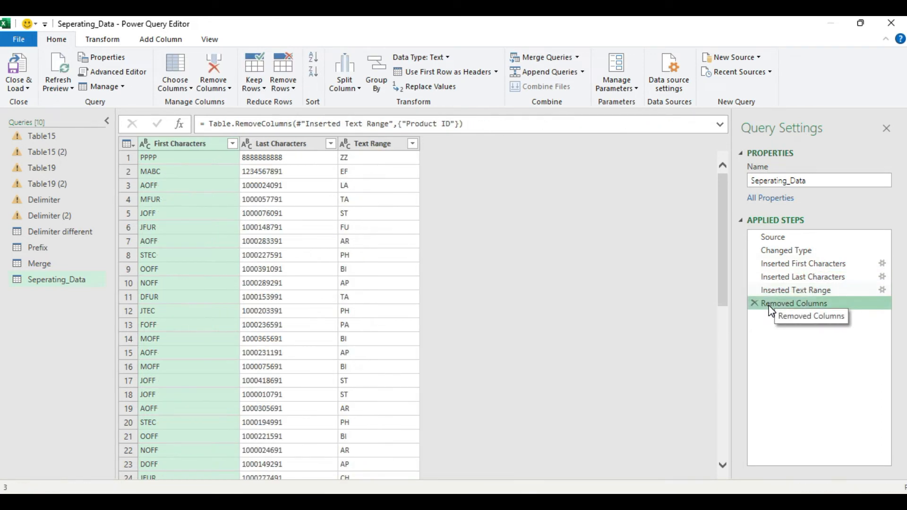
{"action": "left_click", "coordinate": [780, 264]}
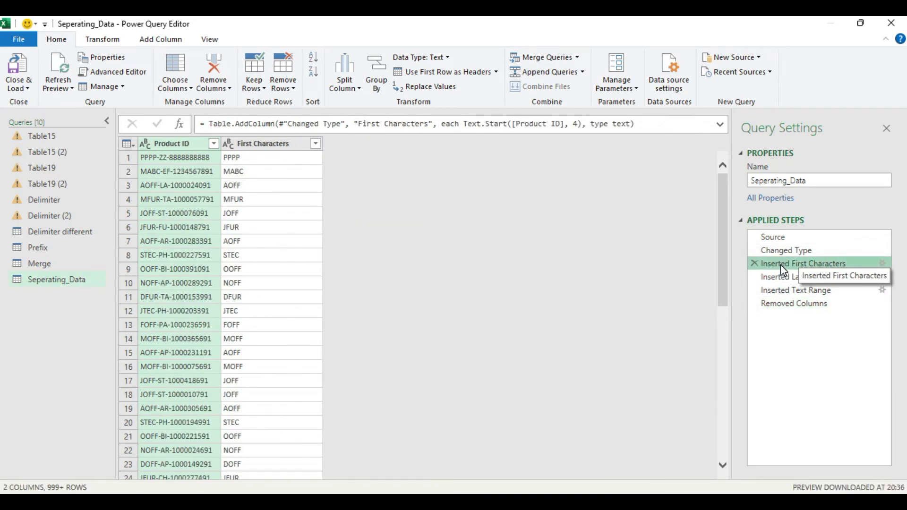
{"action": "left_click", "coordinate": [776, 278]}
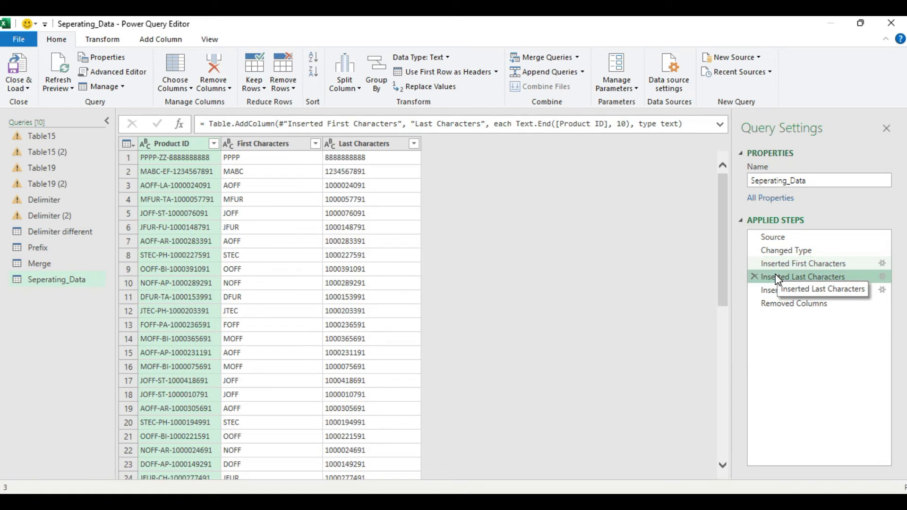
{"action": "left_click", "coordinate": [776, 291]}
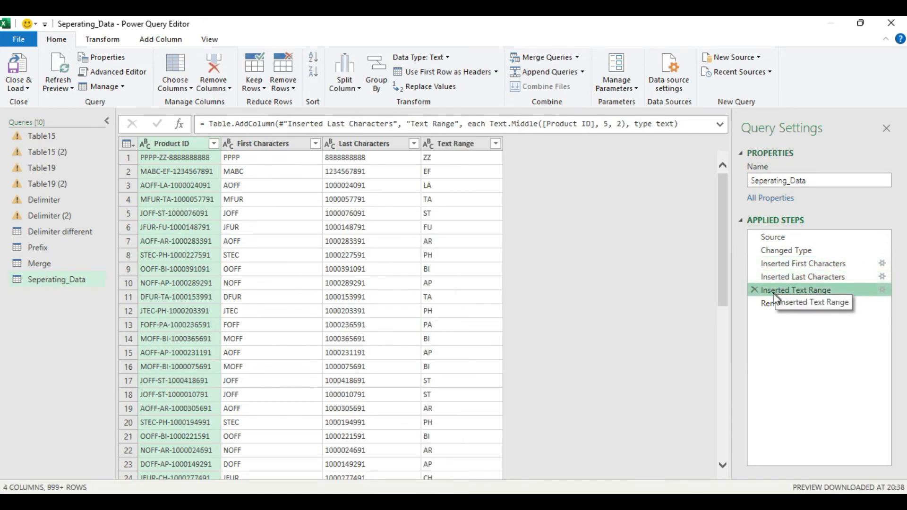
{"action": "left_click", "coordinate": [771, 304]}
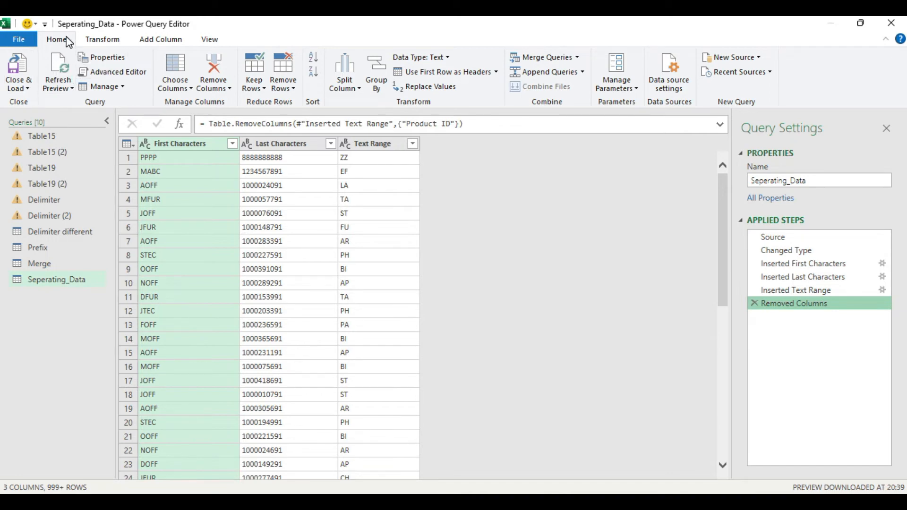
- Load the Seperating_Data query as a table into the existing Txt Fn 3_Left_Right (Data) worksheet at cell G1, and close the queries list
{"action": "left_click", "coordinate": [25, 89]}
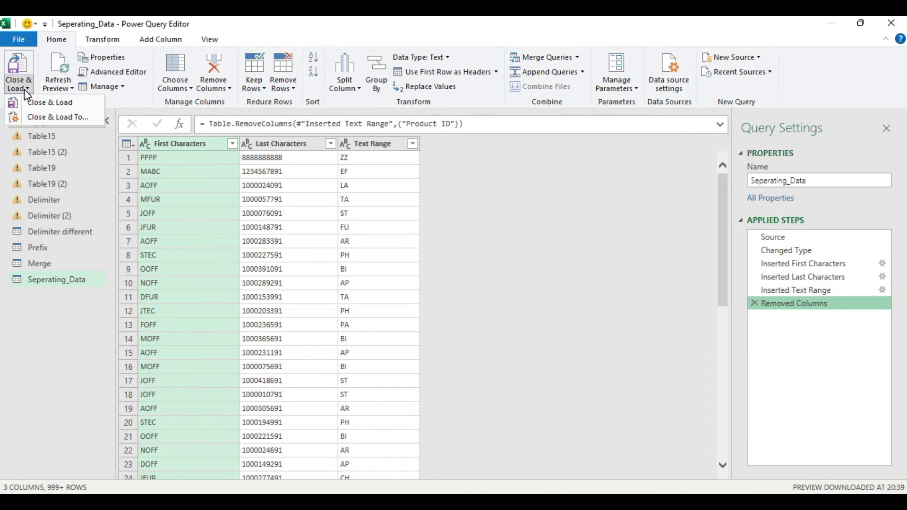
{"action": "left_click", "coordinate": [49, 118]}
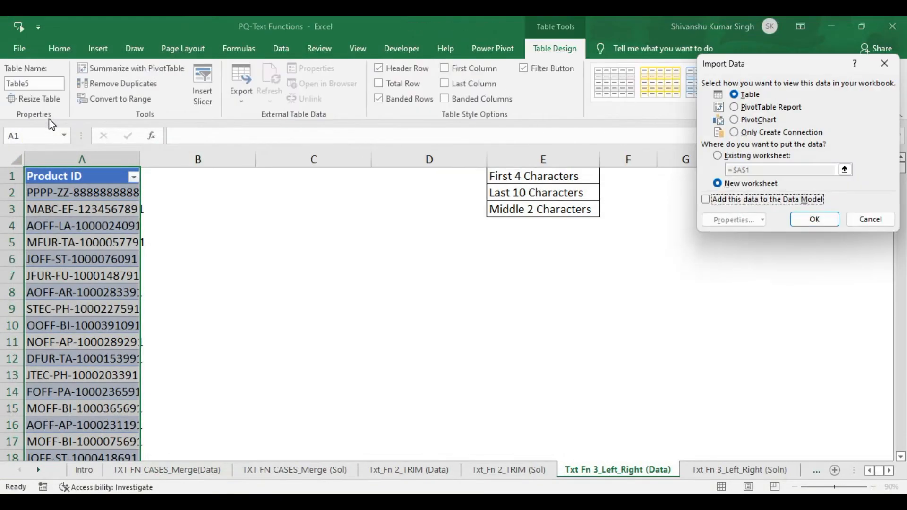
{"action": "left_click_drag", "start_coordinate": [785, 68], "coordinate": [454, 56]}
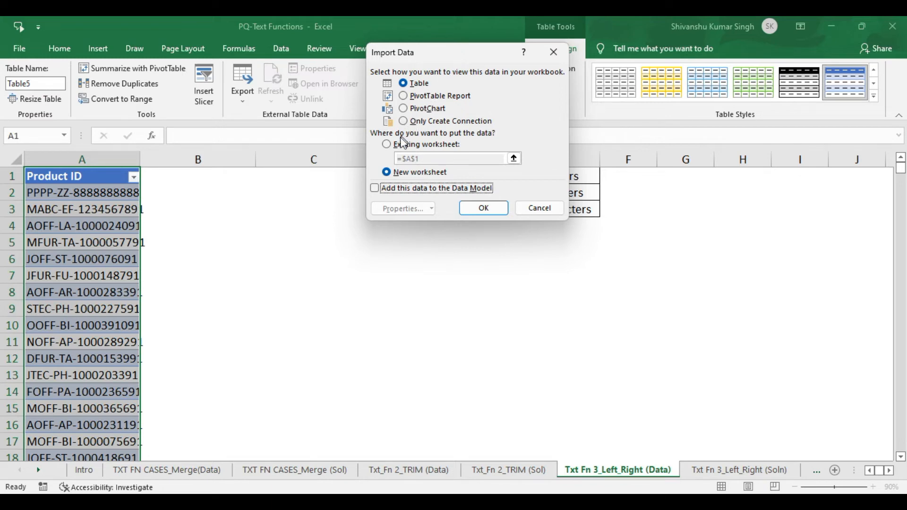
{"action": "left_click", "coordinate": [387, 144]}
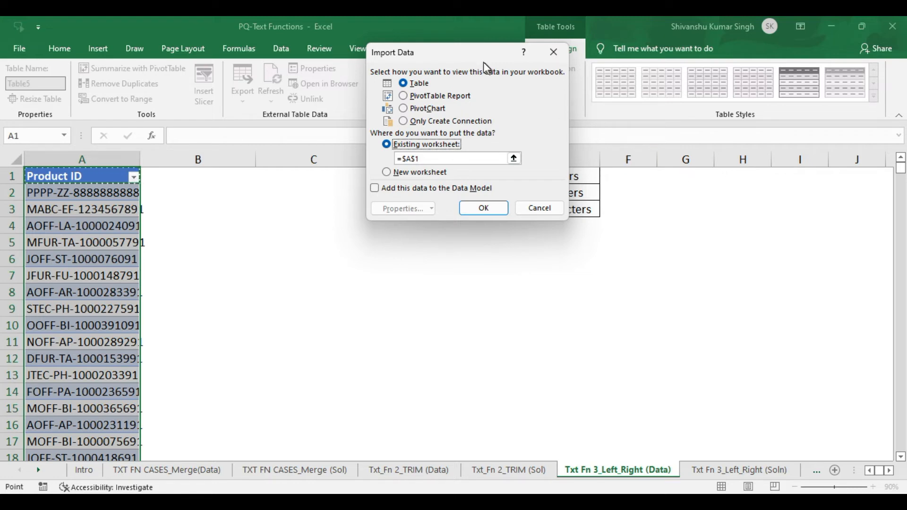
{"action": "left_click_drag", "start_coordinate": [477, 61], "coordinate": [345, 90]}
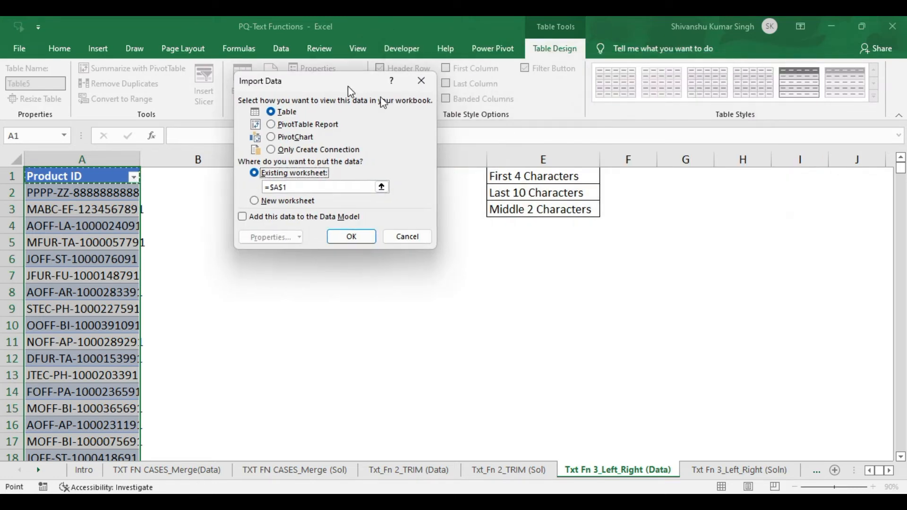
{"action": "left_click", "coordinate": [693, 177]}
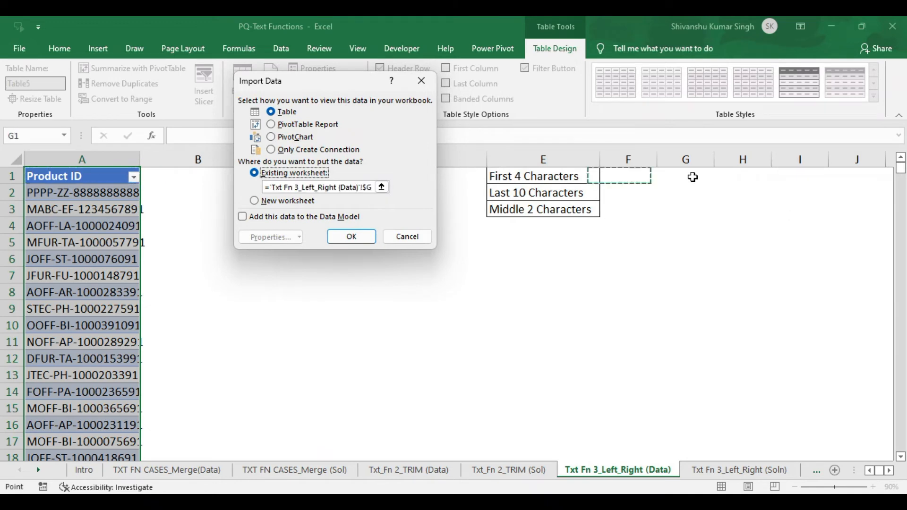
{"action": "left_click", "coordinate": [352, 237]}
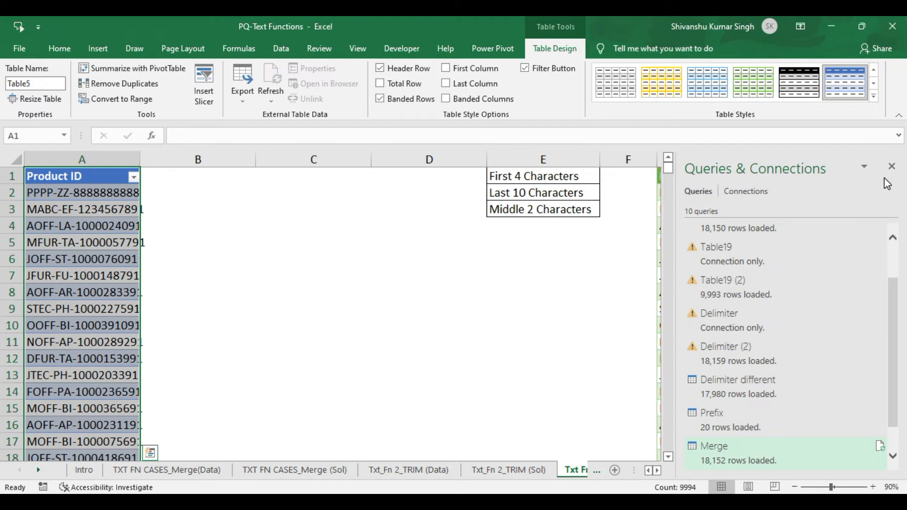
{"action": "left_click", "coordinate": [894, 168]}
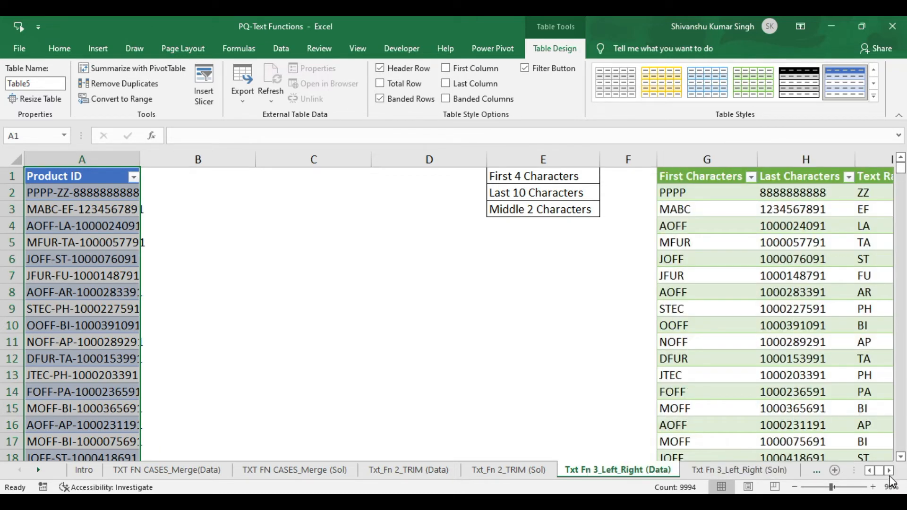
- Compare the loaded First Characters, Last Characters and Text Range columns with the original Product ID column
{"action": "left_click", "coordinate": [889, 471]}
{"action": "left_click", "coordinate": [889, 472]}
{"action": "left_click", "coordinate": [889, 471]}
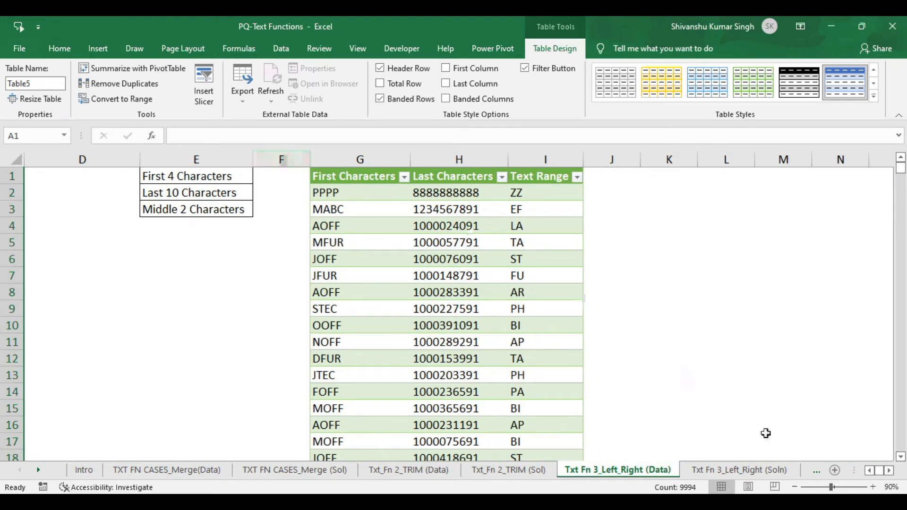
{"action": "left_click", "coordinate": [870, 471]}
{"action": "left_click", "coordinate": [870, 471]}
{"action": "left_click", "coordinate": [870, 470]}
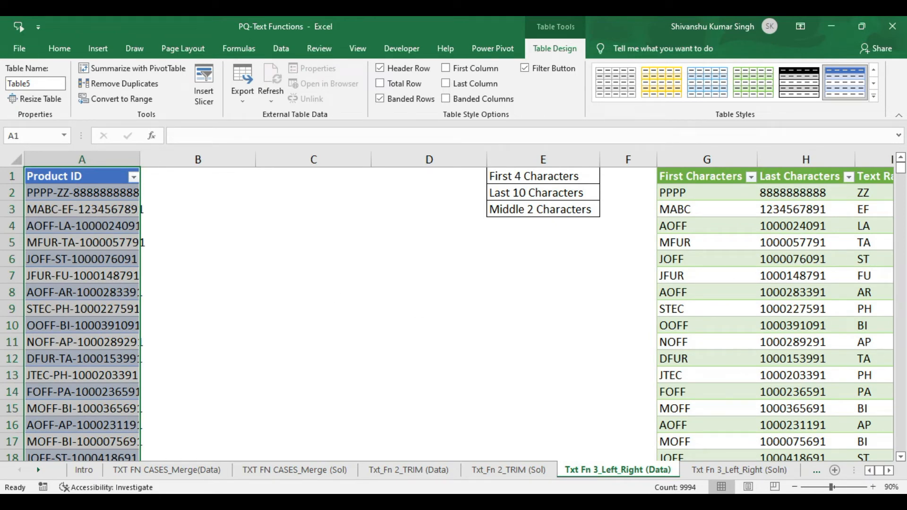
{"action": "mouse_move", "coordinate": [483, 503]}
{"action": "left_click", "coordinate": [888, 470]}
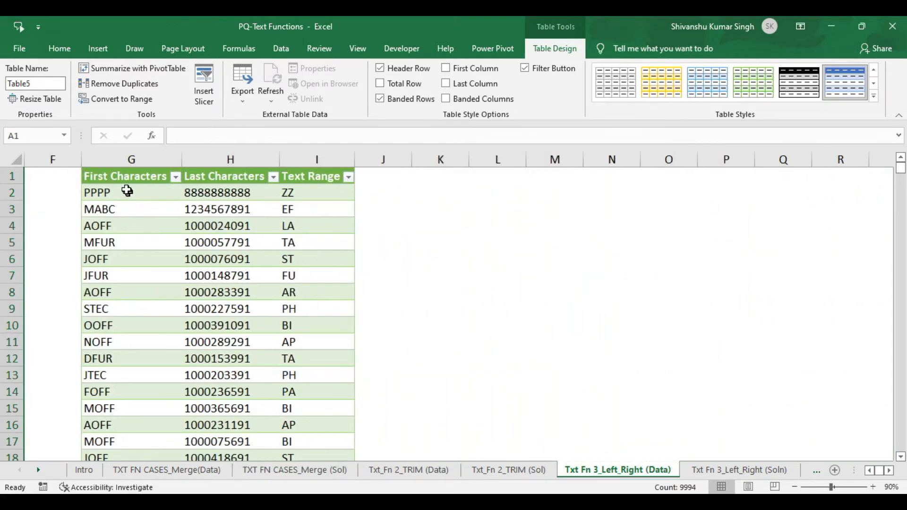
- Reopen the Seperating_Data query in the Power Query Editor from the workbook's list of queries
{"action": "left_click", "coordinate": [121, 188]}
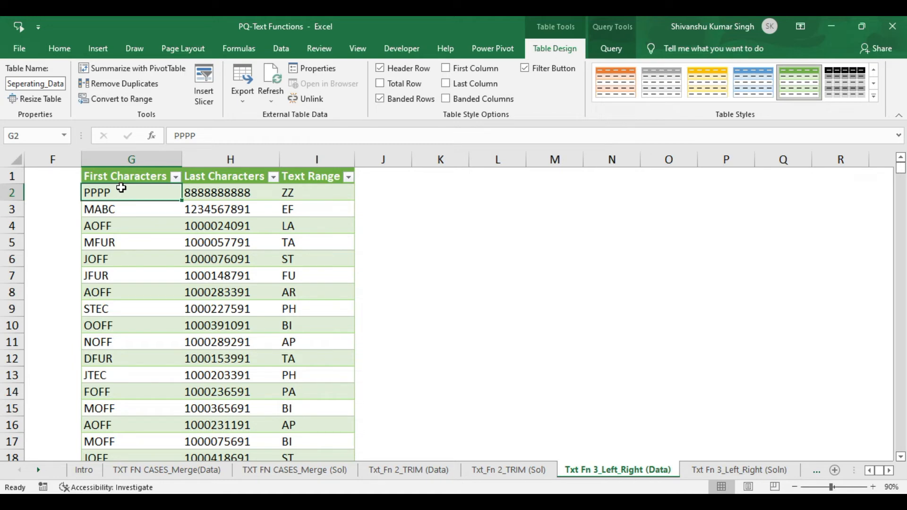
{"action": "left_click", "coordinate": [279, 50]}
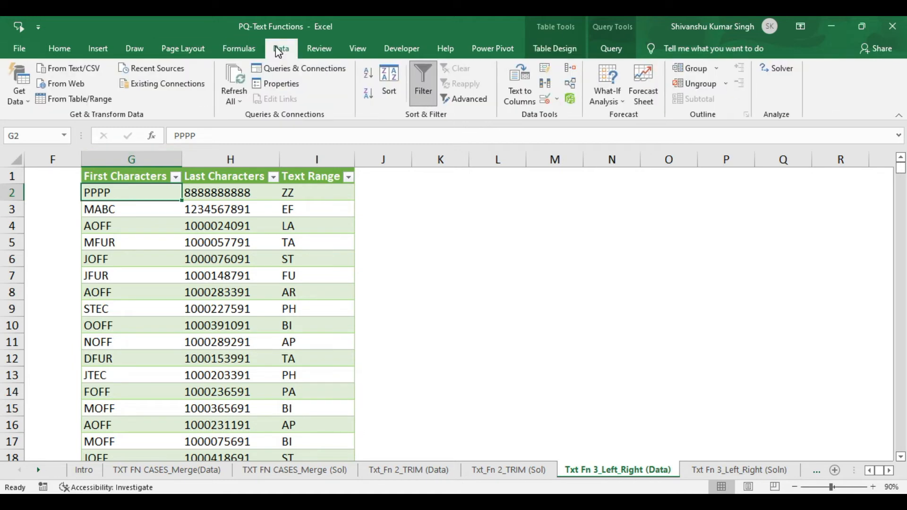
{"action": "left_click", "coordinate": [300, 69]}
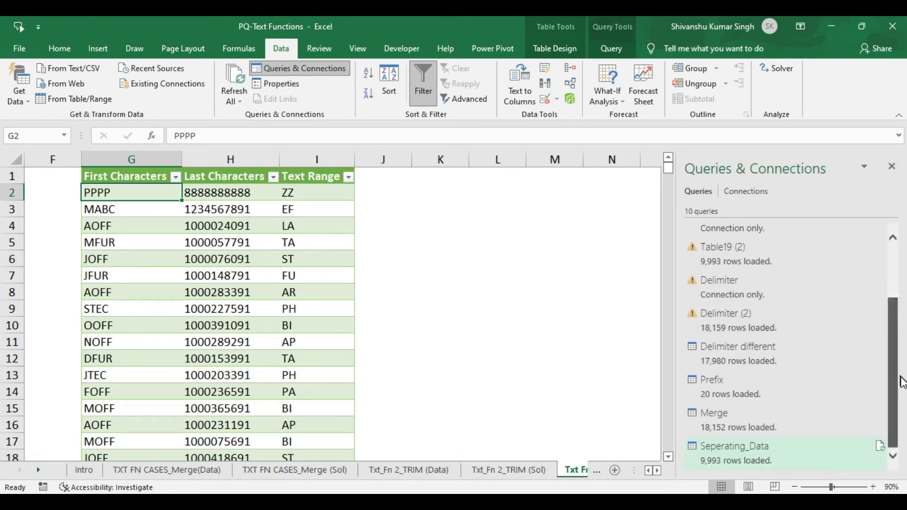
{"action": "double_click", "coordinate": [758, 447]}
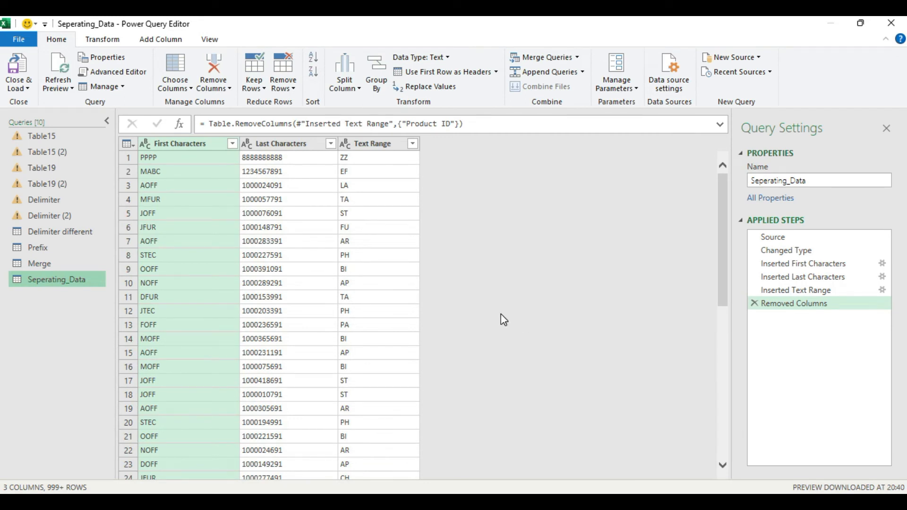
- Delete the Removed Columns and Inserted Text Range applied steps from the Seperating_Data query
{"action": "left_click", "coordinate": [377, 146]}
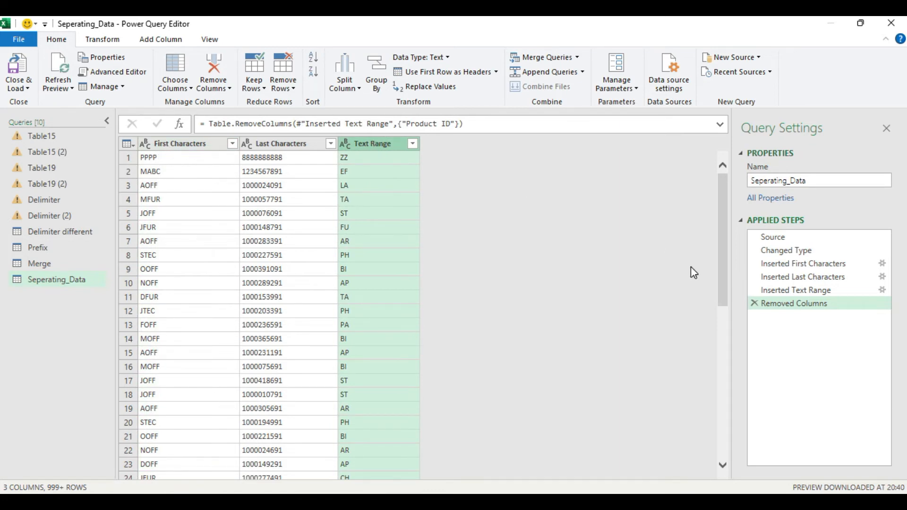
{"action": "left_click", "coordinate": [755, 303]}
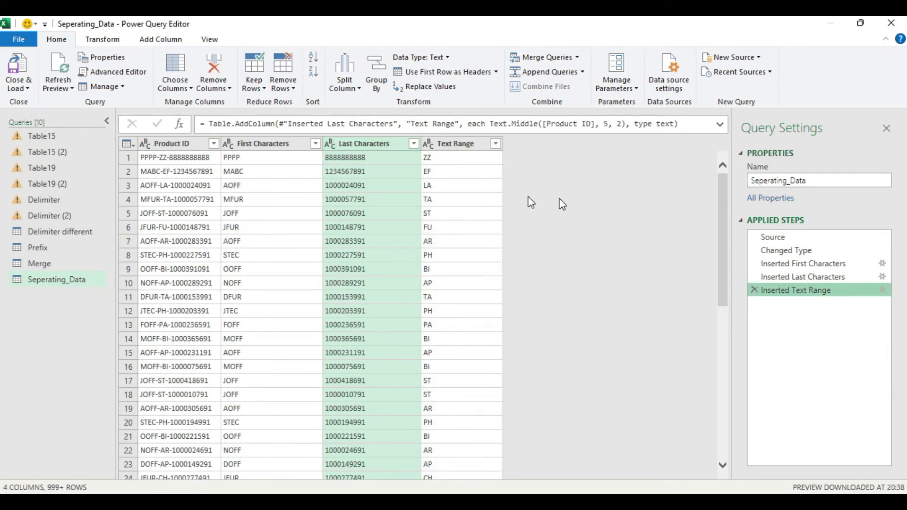
{"action": "left_click", "coordinate": [754, 290]}
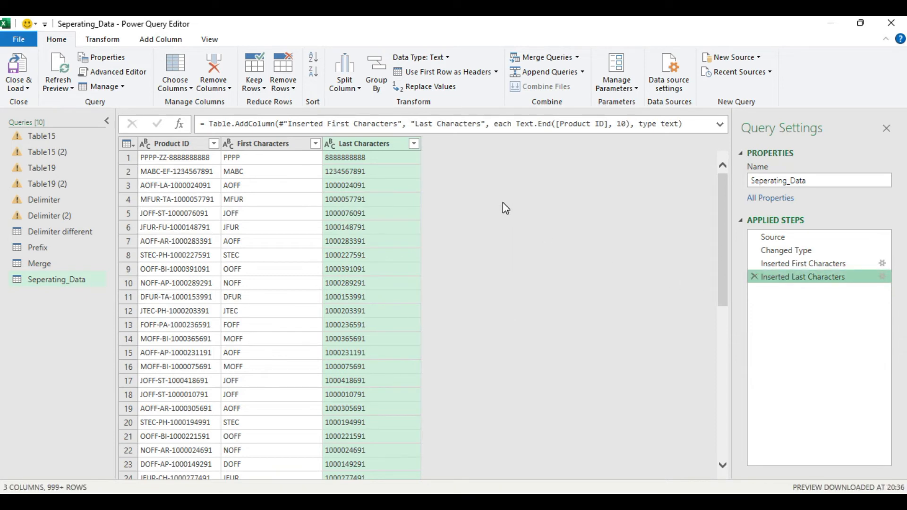
- Add a column extracting a range from Product ID, with starting index 5 and 2 characters
{"action": "left_click", "coordinate": [180, 146]}
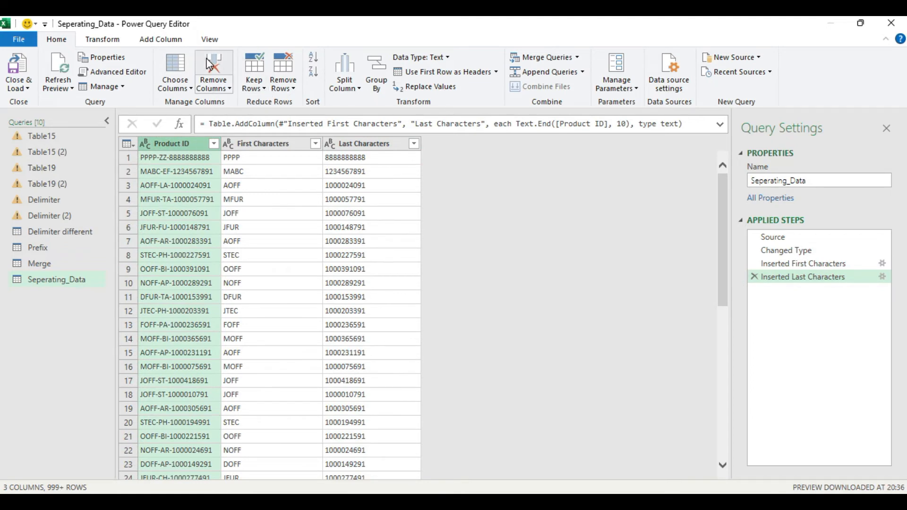
{"action": "left_click", "coordinate": [158, 39]}
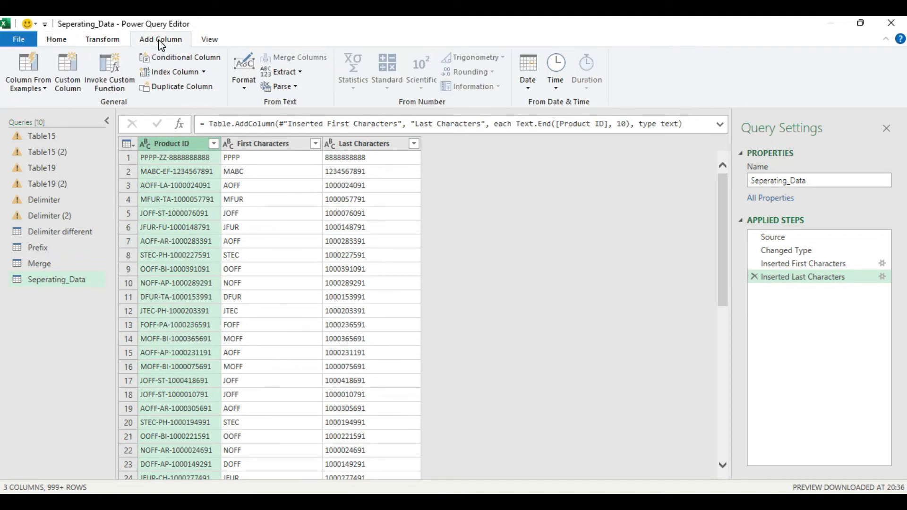
{"action": "left_click", "coordinate": [299, 72]}
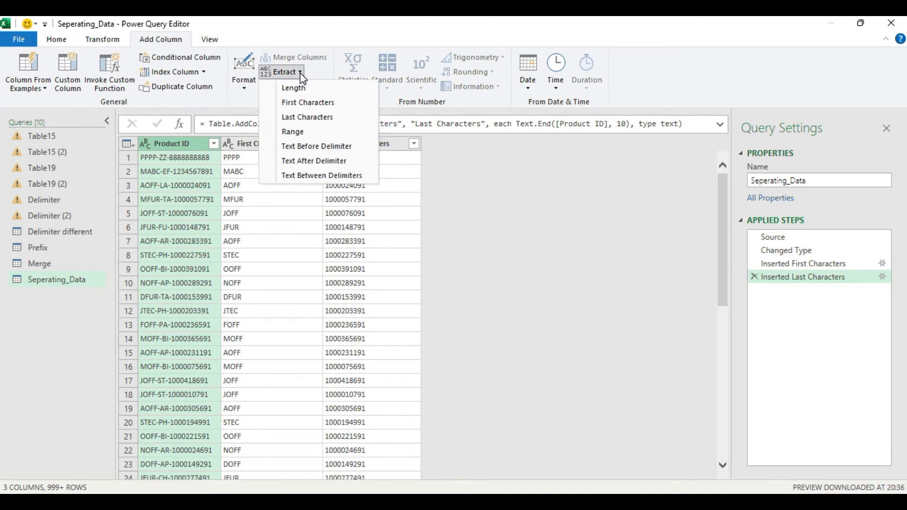
{"action": "left_click", "coordinate": [301, 133]}
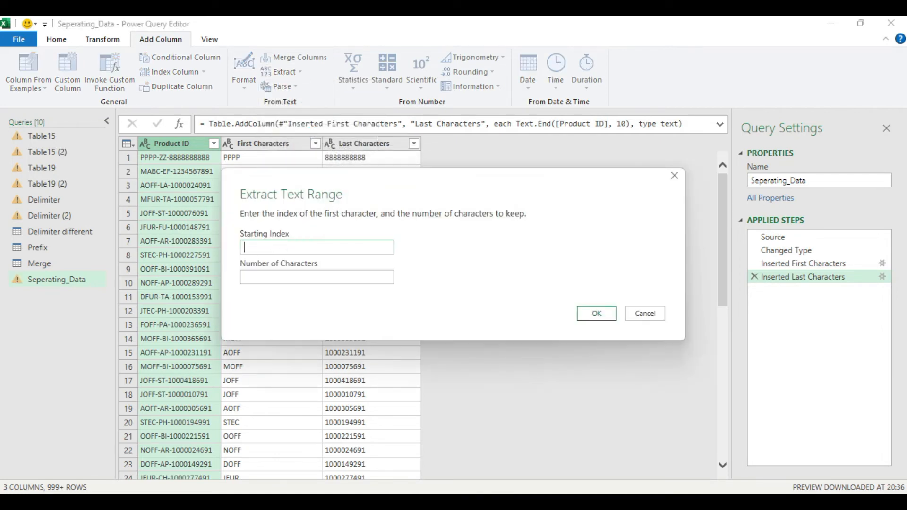
{"action": "type", "text": "5"}
{"action": "key", "text": "Tab"}
{"action": "type", "text": "2"}
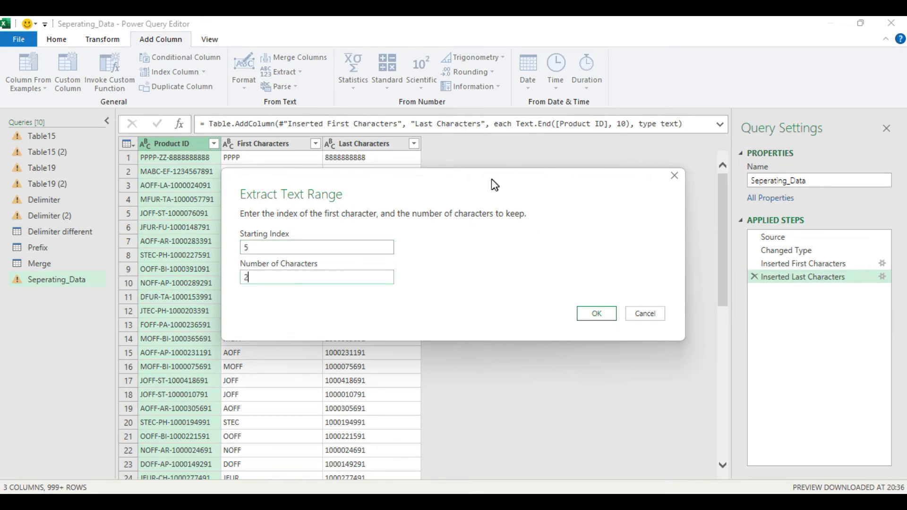
{"action": "left_click_drag", "start_coordinate": [491, 180], "coordinate": [699, 52]}
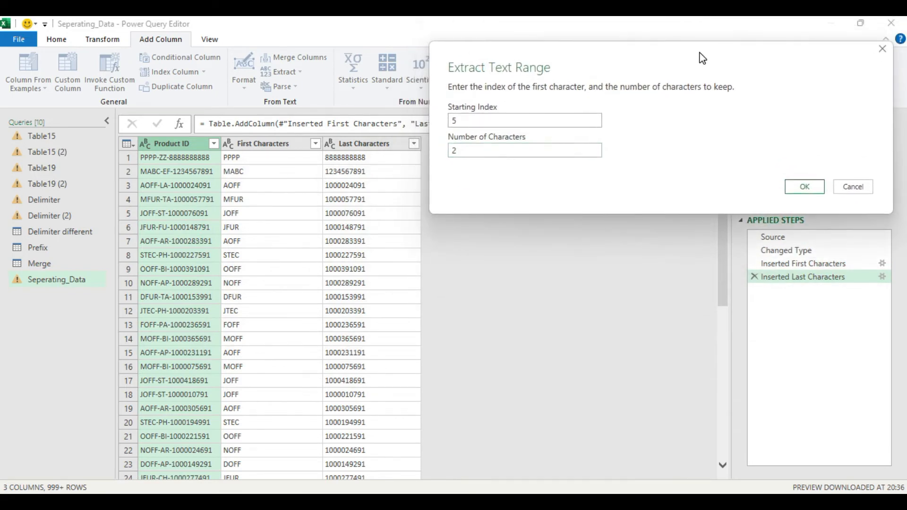
{"action": "left_click", "coordinate": [804, 187]}
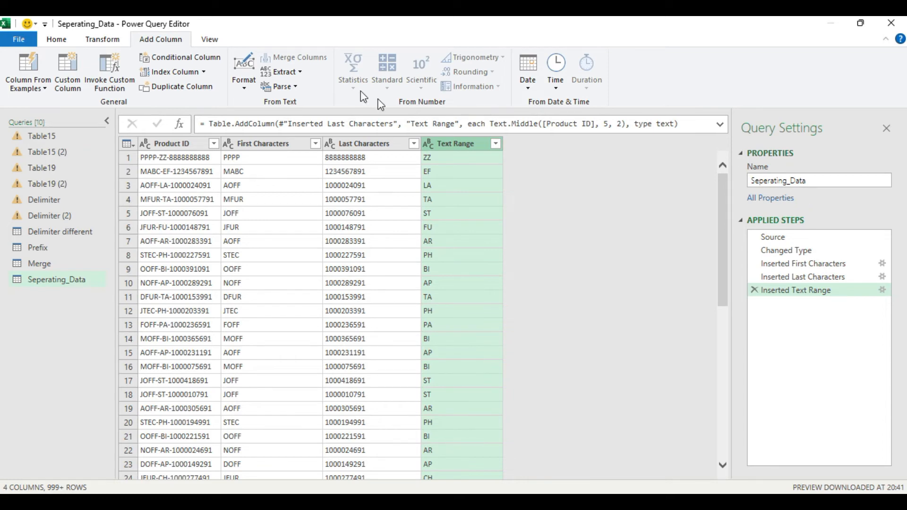
- Remove the Product ID column from the query, and close and load it back to the worksheet
{"action": "left_click", "coordinate": [56, 37]}
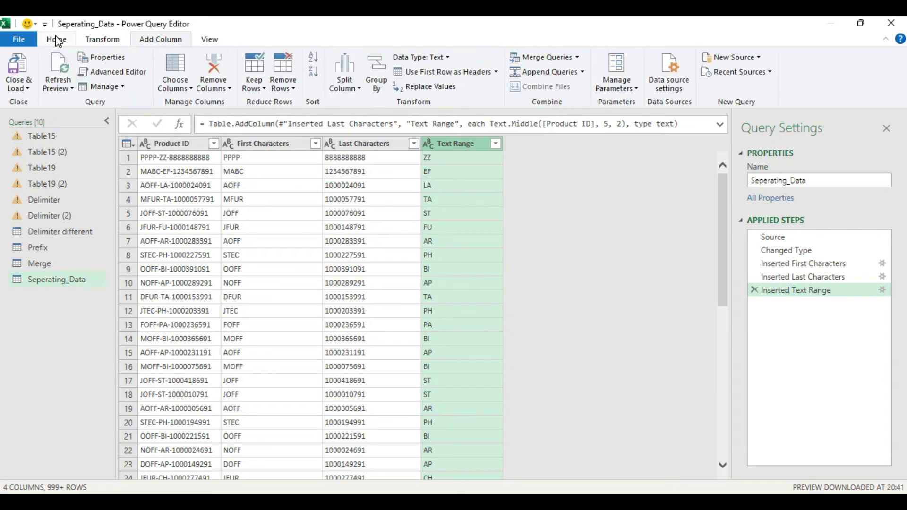
{"action": "left_click", "coordinate": [26, 89]}
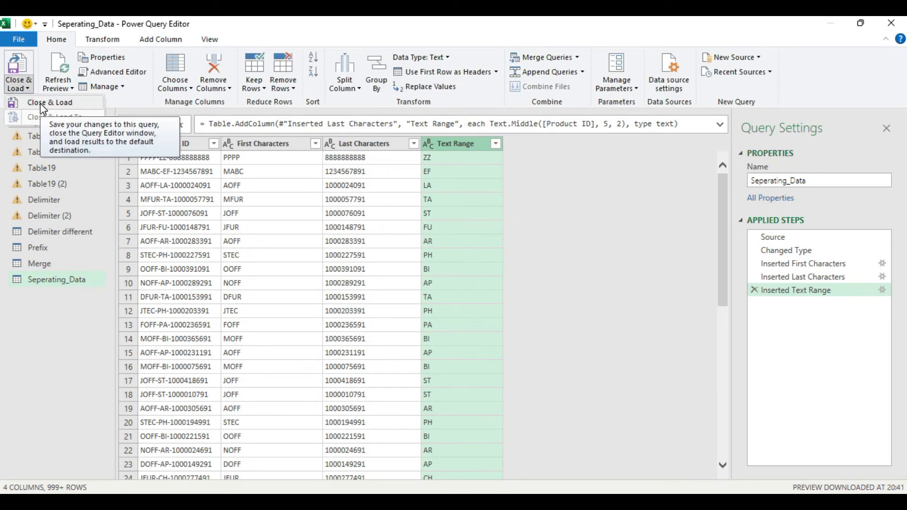
{"action": "left_click", "coordinate": [185, 149]}
{"action": "left_click", "coordinate": [186, 148]}
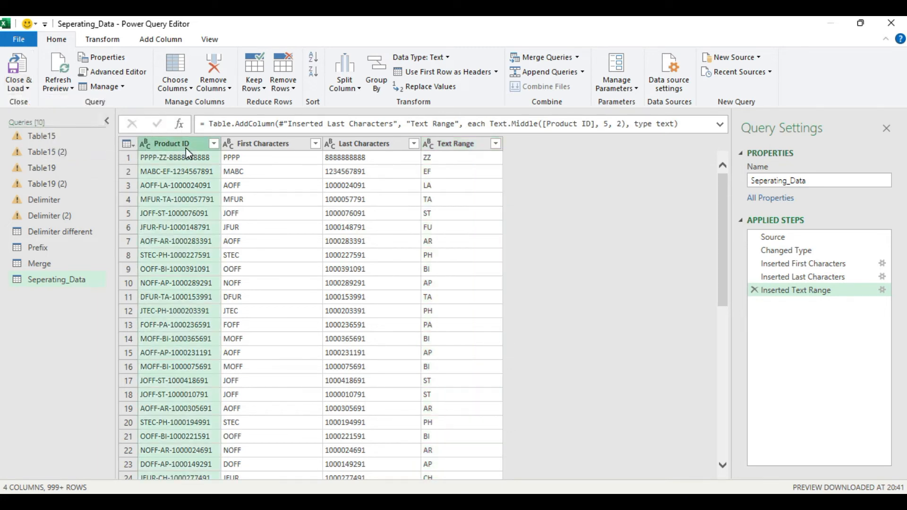
{"action": "left_click", "coordinate": [229, 88]}
{"action": "left_click", "coordinate": [243, 99]}
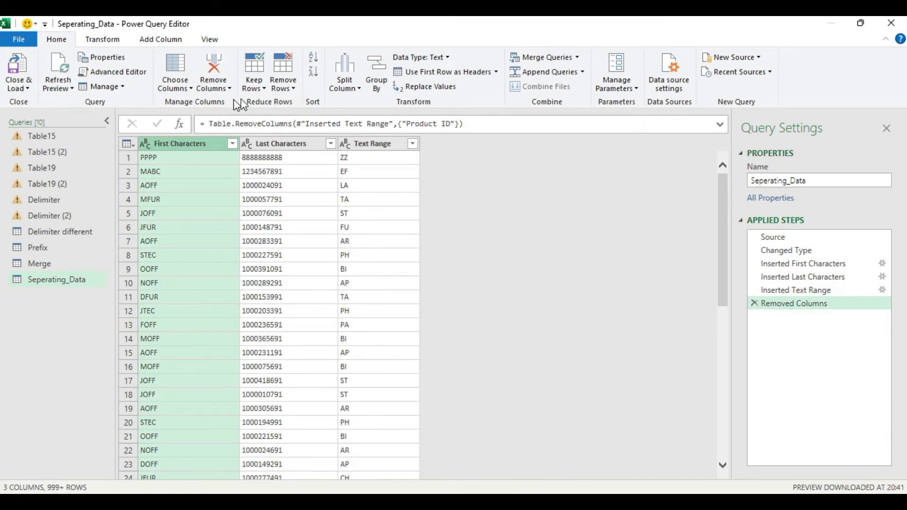
{"action": "left_click", "coordinate": [30, 86]}
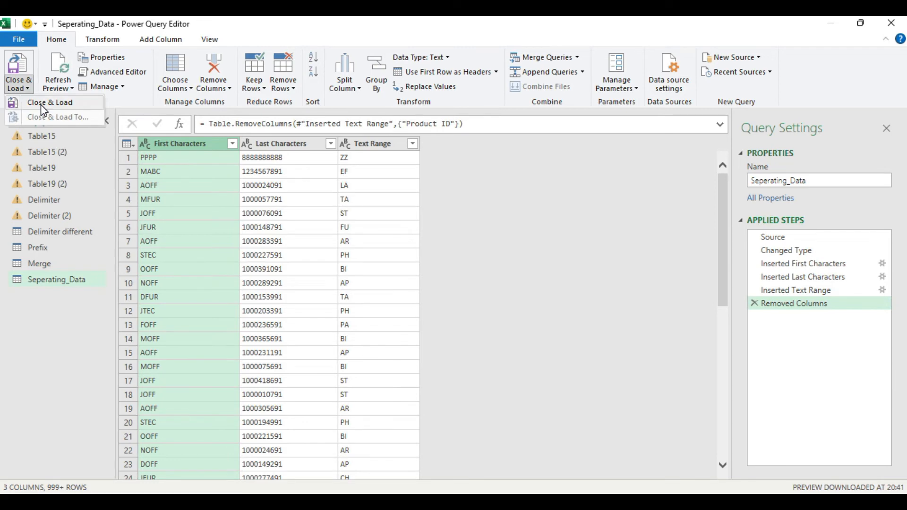
{"action": "left_click", "coordinate": [41, 103]}
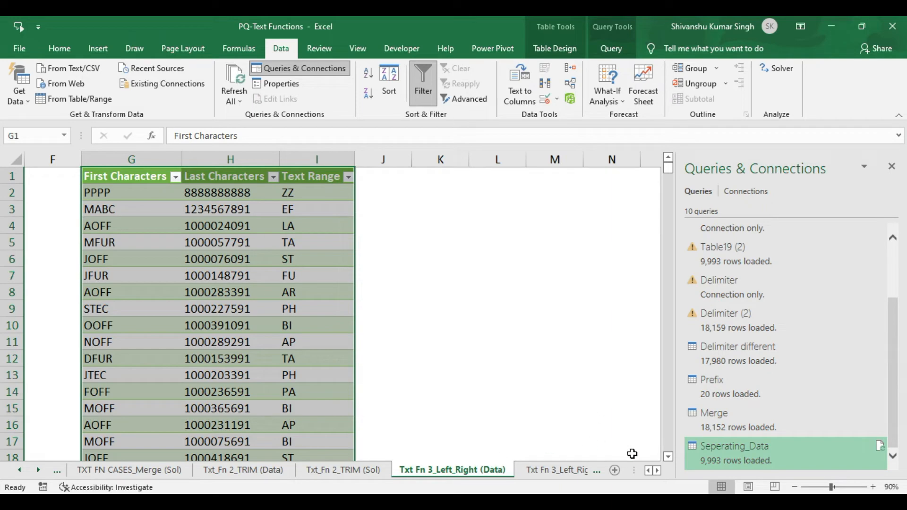
- Copy the Product IDs in A2:A18 and paste them directly below the source table's last row, starting at A9995
{"action": "left_click", "coordinate": [649, 471]}
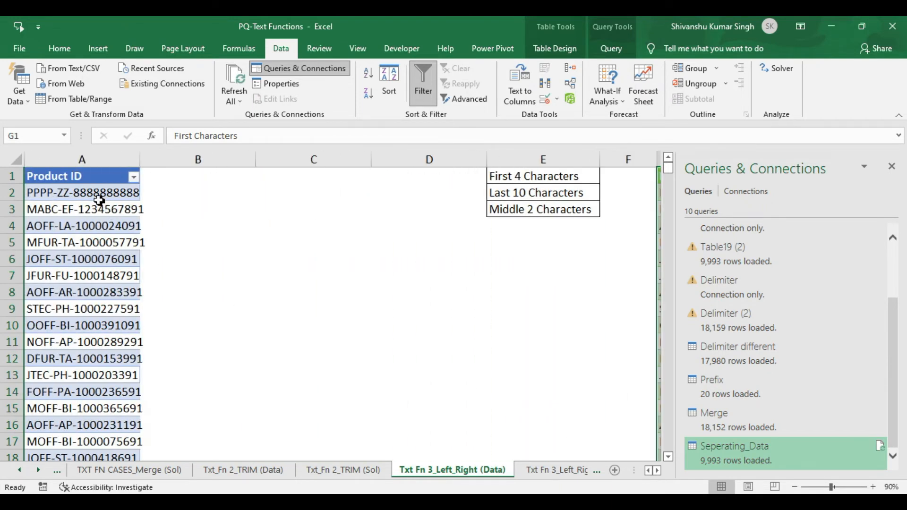
{"action": "left_click", "coordinate": [56, 191]}
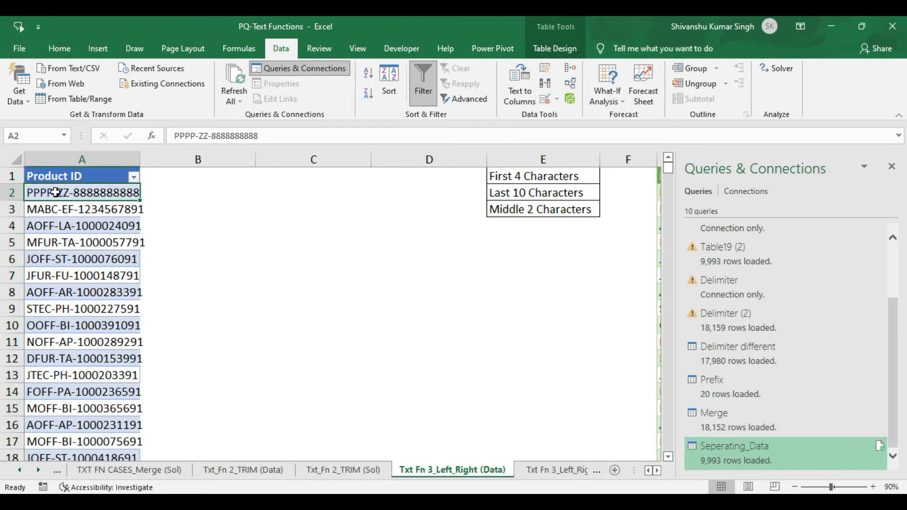
{"action": "left_click_drag", "start_coordinate": [56, 192], "coordinate": [131, 424]}
{"action": "scroll", "coordinate": [131, 424], "scroll_direction": "up", "scroll_amount": 1}
{"action": "key", "text": "ctrl+c"}
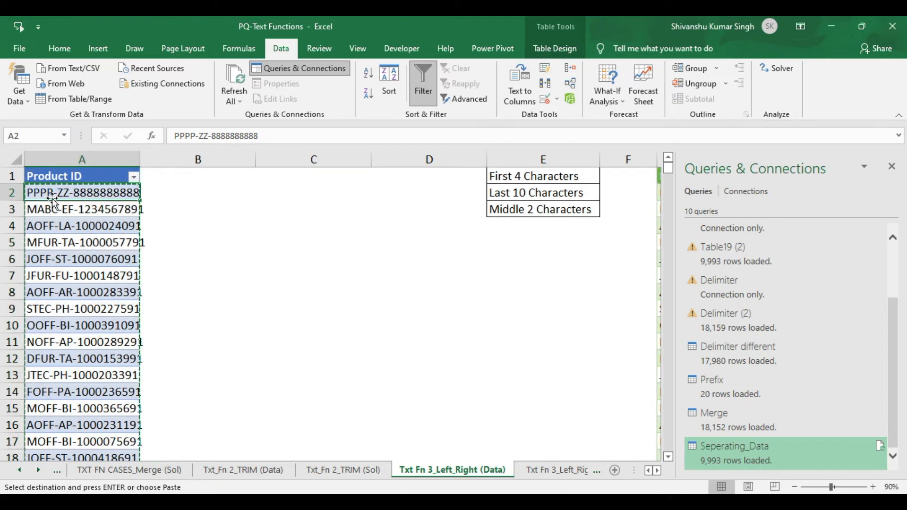
{"action": "key", "text": "ctrl+Down"}
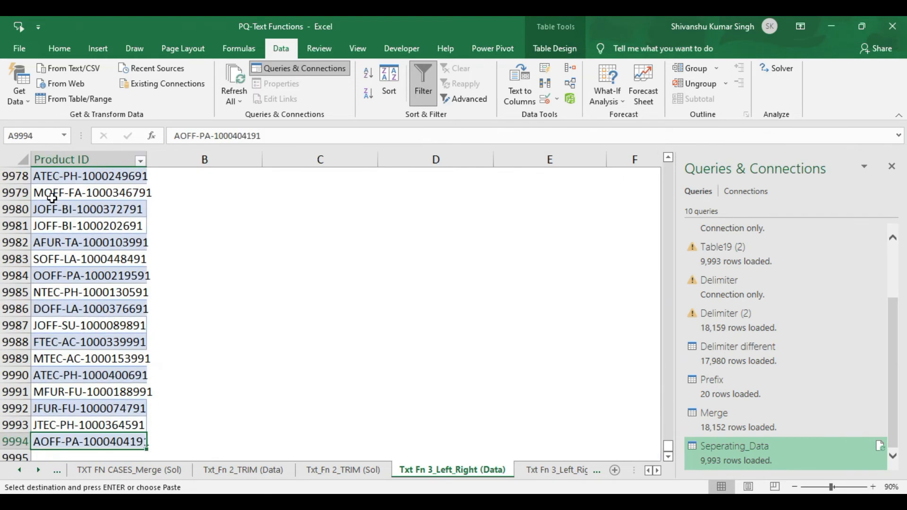
{"action": "left_click", "coordinate": [43, 458]}
{"action": "key", "text": "Return"}
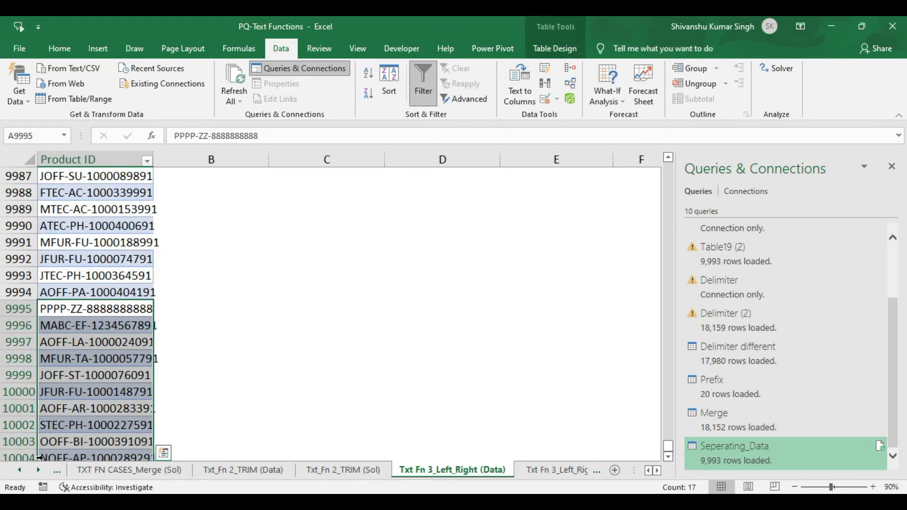
- Close the workbook's query list and refresh the loaded First Characters, Last Characters and Text Range table
{"action": "left_click", "coordinate": [891, 167]}
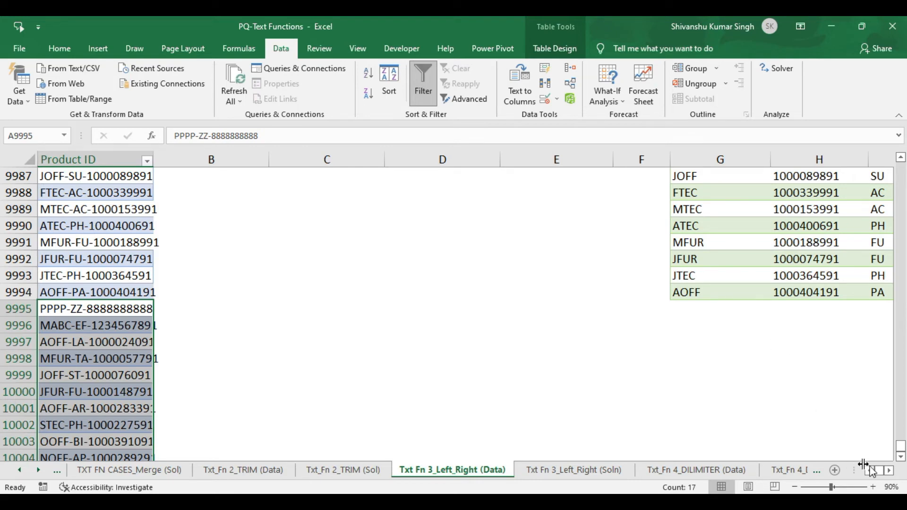
{"action": "left_click", "coordinate": [896, 478]}
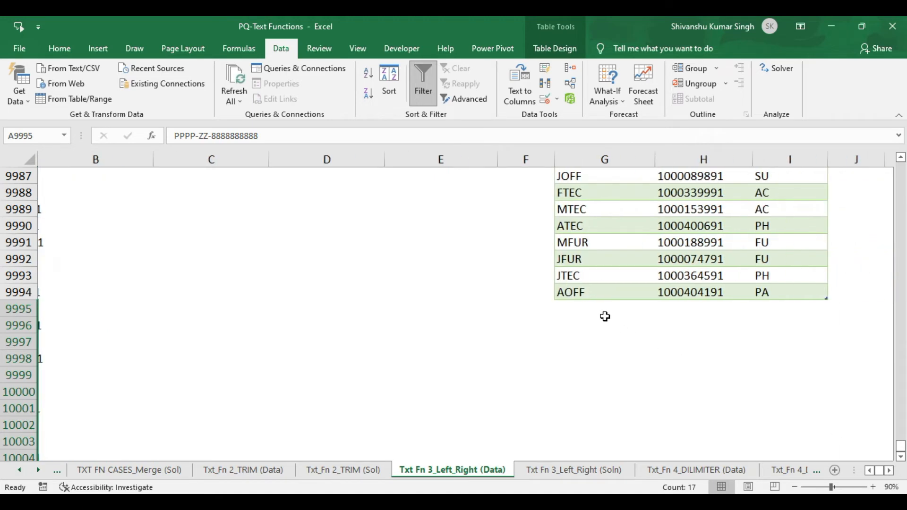
{"action": "left_click", "coordinate": [586, 275]}
{"action": "right_click", "coordinate": [587, 276]}
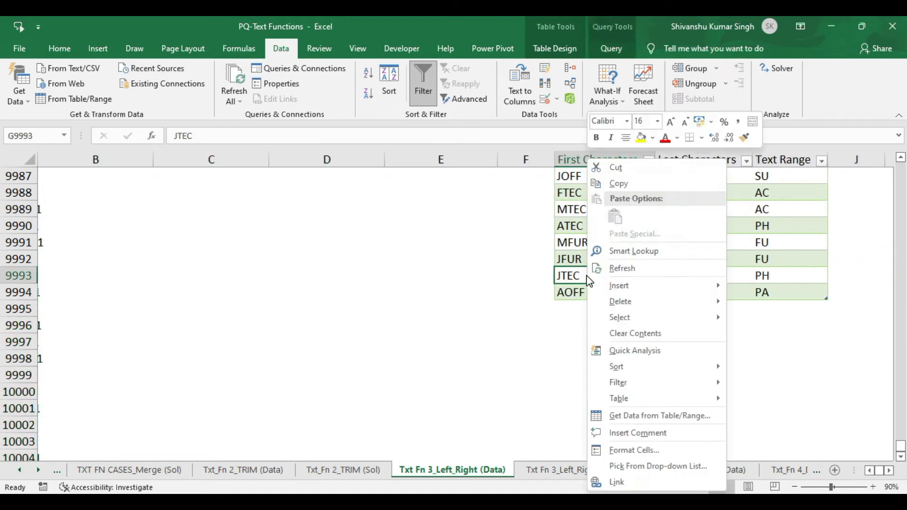
{"action": "left_click", "coordinate": [619, 270]}
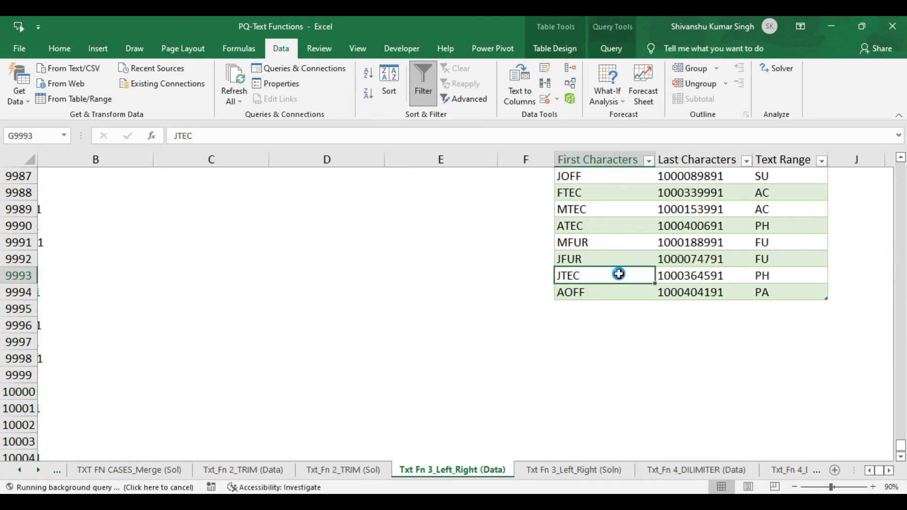
{"action": "left_click", "coordinate": [869, 469]}
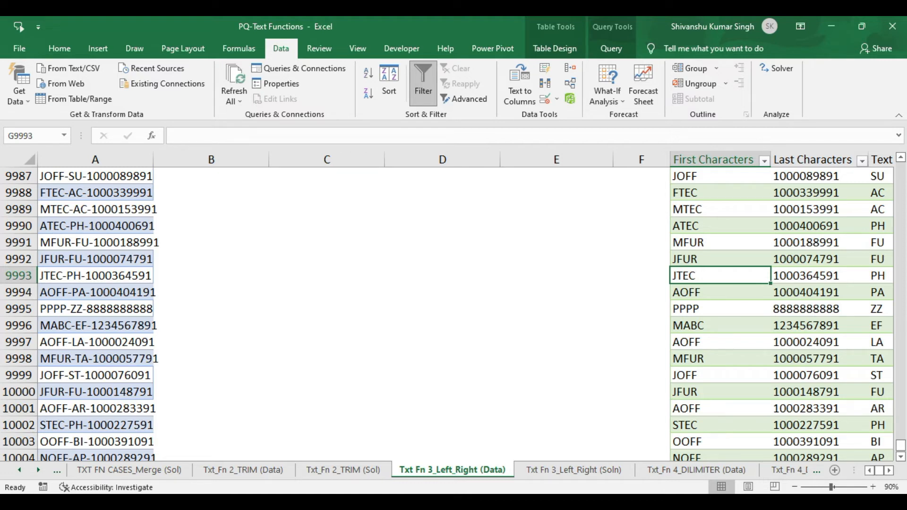
{"action": "mouse_move", "coordinate": [482, 501]}
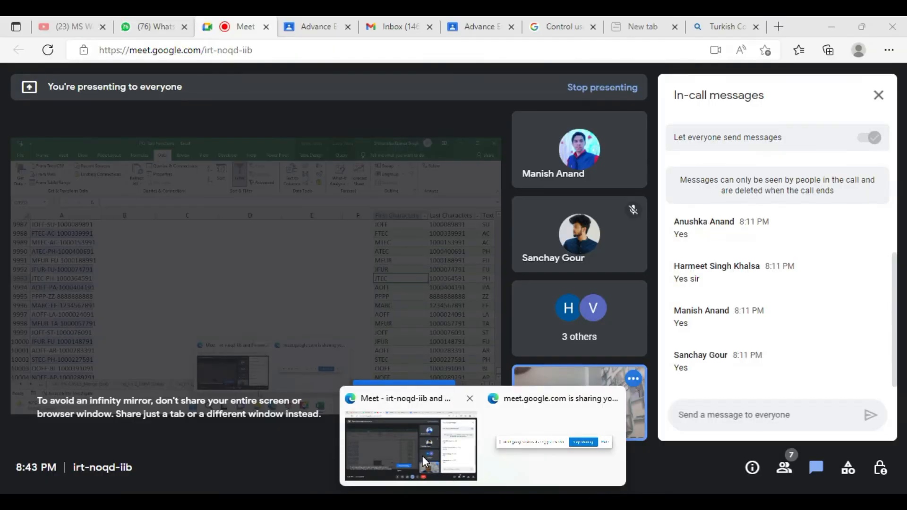
{"action": "left_click", "coordinate": [423, 456]}
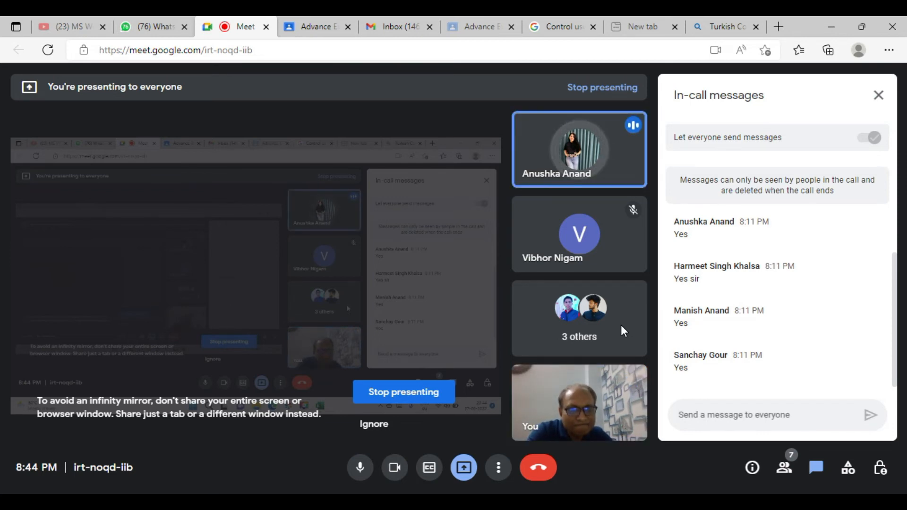
{"action": "mouse_move", "coordinate": [571, 506]}
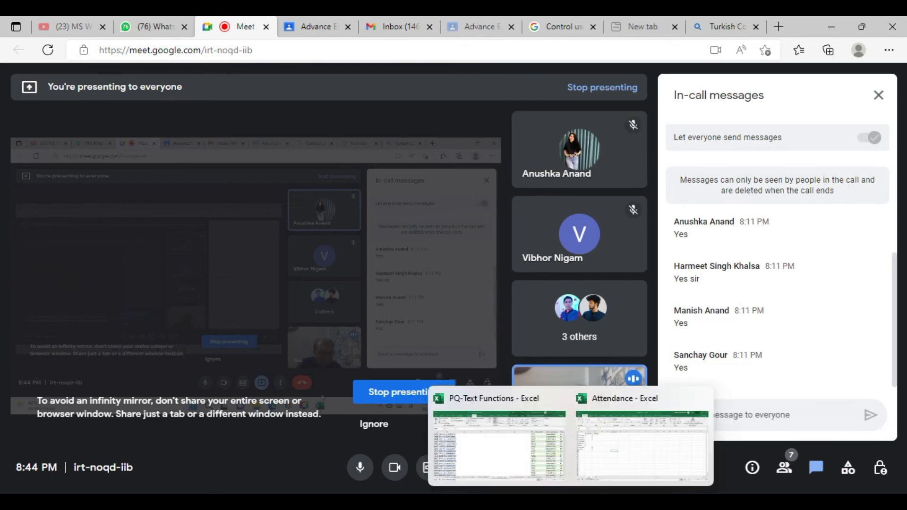
{"action": "left_click", "coordinate": [523, 457]}
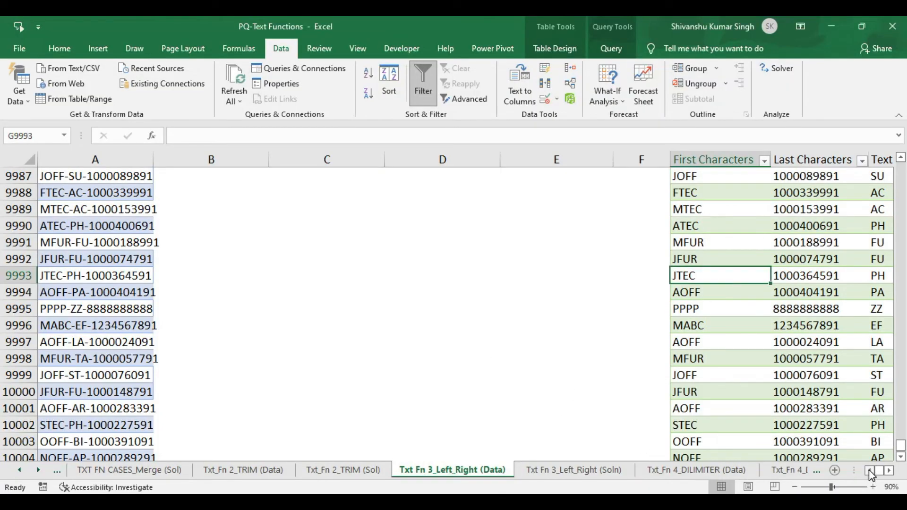
- Compare the last rows of the Product ID source table with the matching rows of the refreshed results table
{"action": "left_click", "coordinate": [901, 457]}
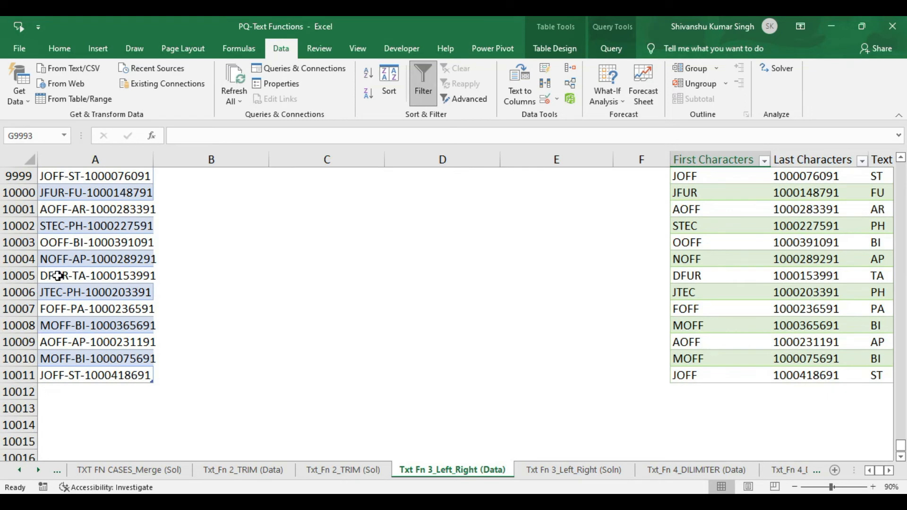
{"action": "left_click", "coordinate": [96, 270]}
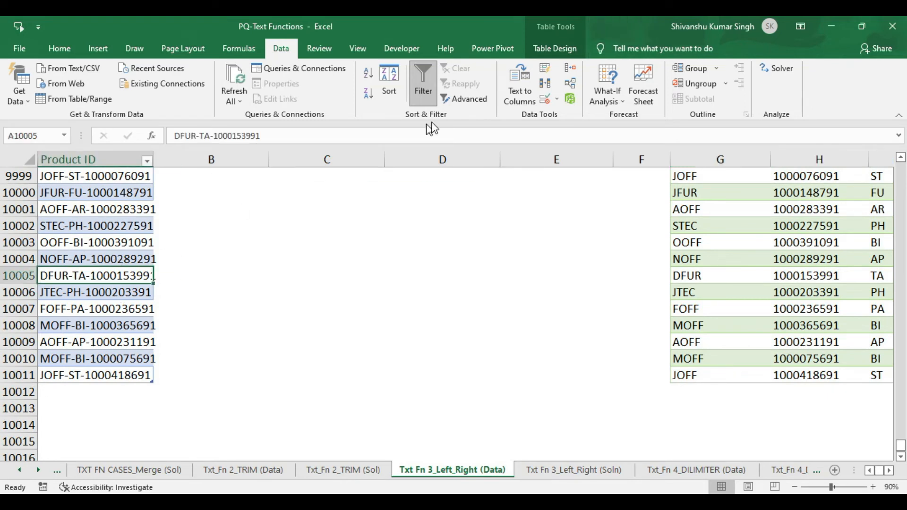
{"action": "left_click", "coordinate": [723, 340]}
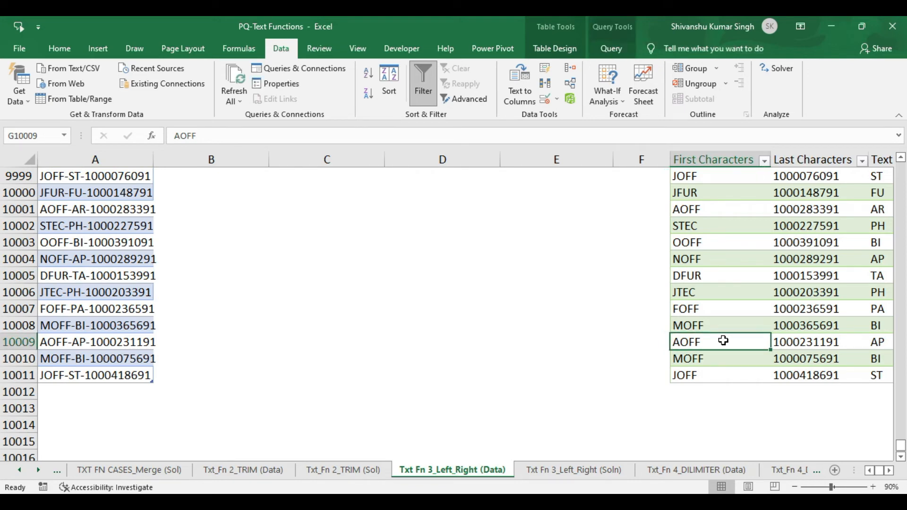
{"action": "left_click", "coordinate": [80, 244]}
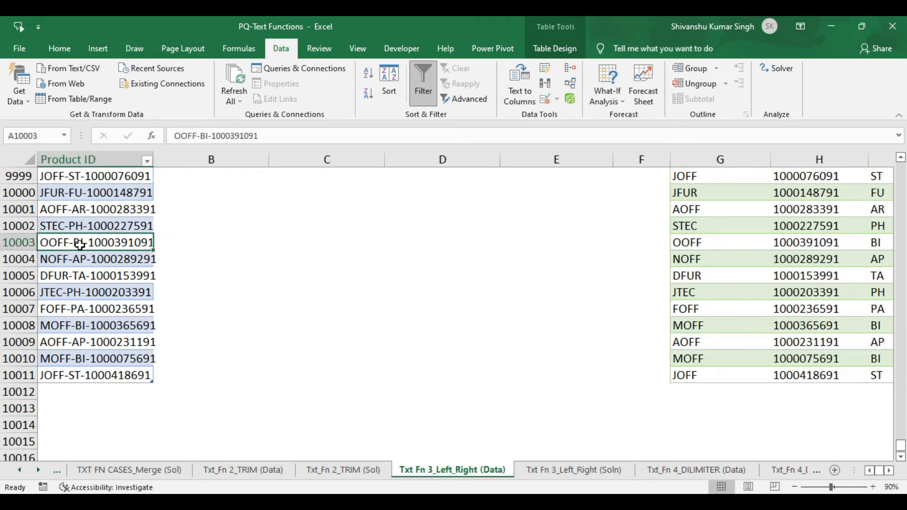
{"action": "left_click", "coordinate": [76, 154]}
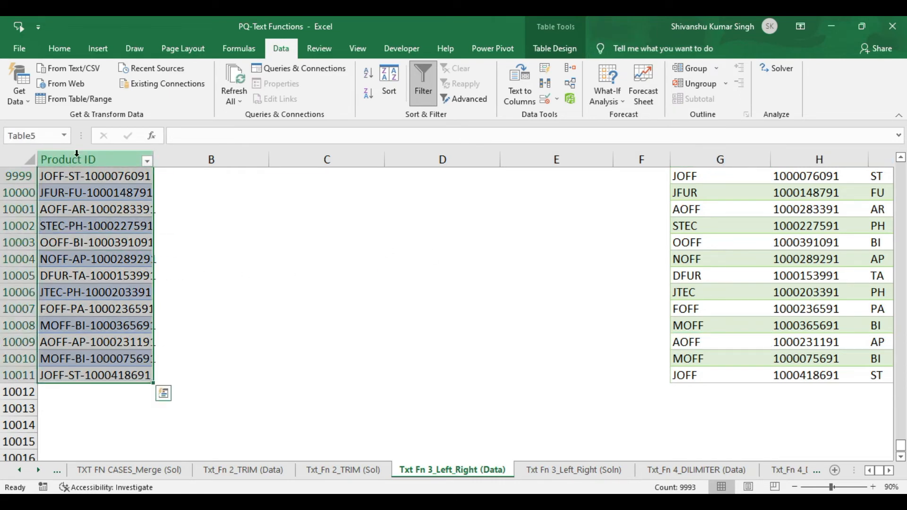
{"action": "left_click", "coordinate": [705, 148]}
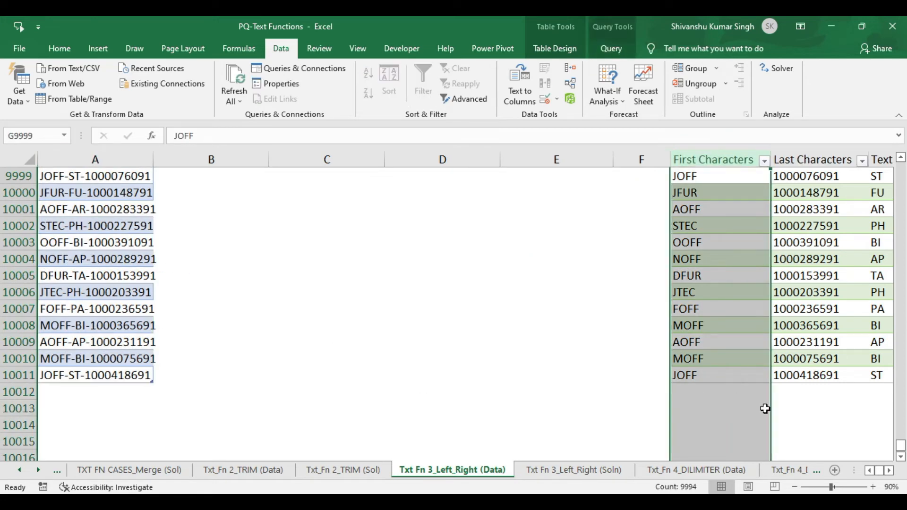
{"action": "left_click", "coordinate": [889, 471]}
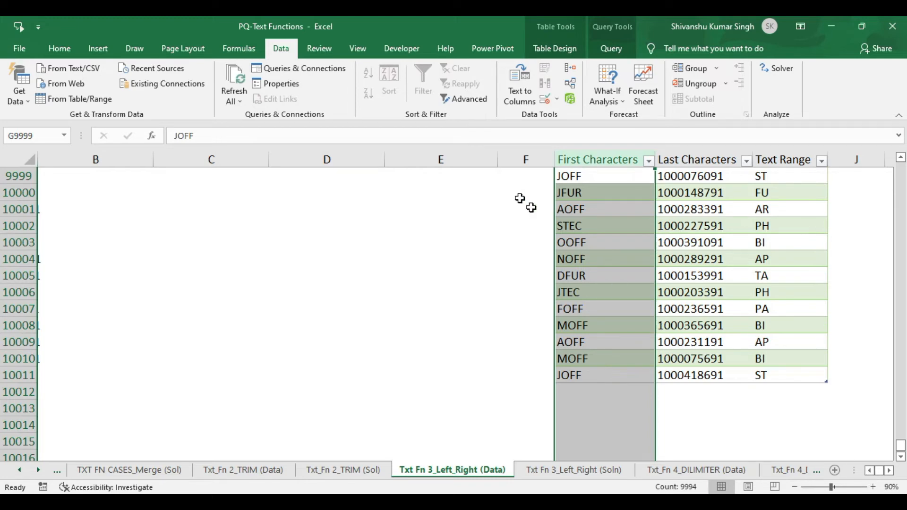
{"action": "left_click", "coordinate": [870, 470]}
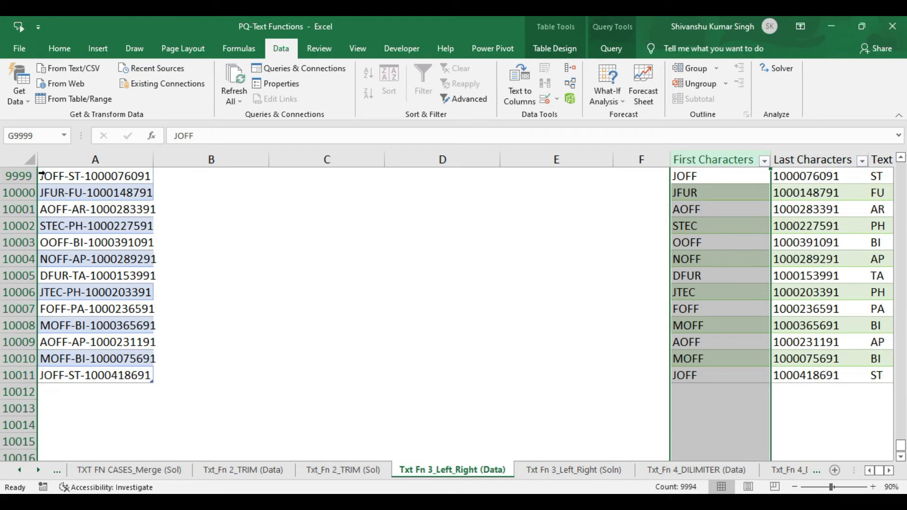
{"action": "left_click", "coordinate": [65, 174]}
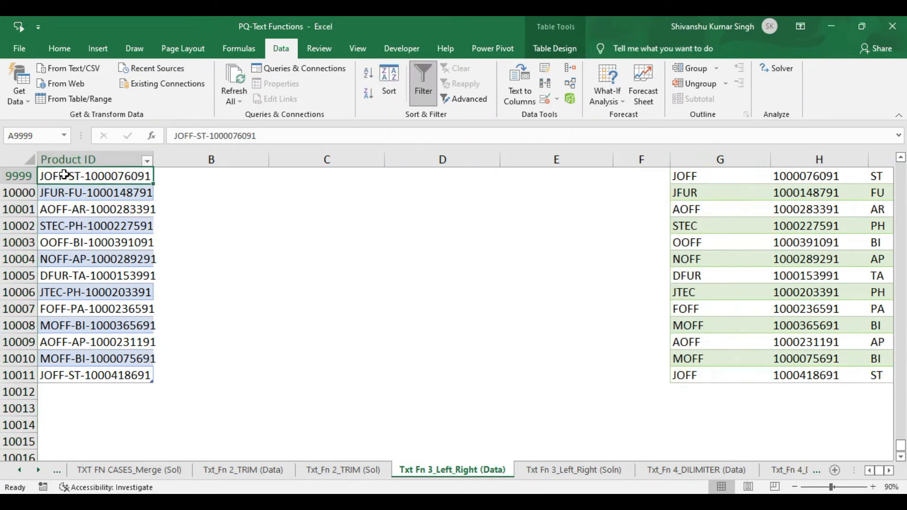
{"action": "left_click_drag", "start_coordinate": [64, 175], "coordinate": [92, 373]}
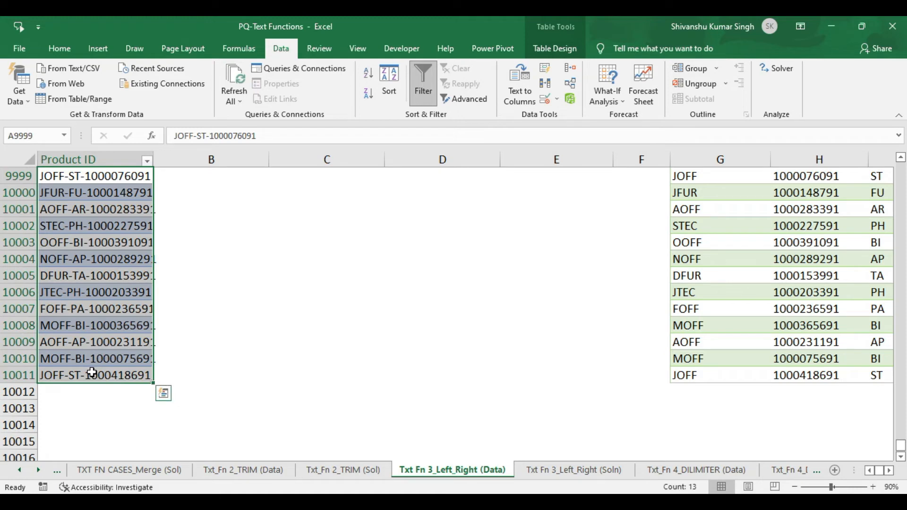
{"action": "key", "text": "ctrl+q"}
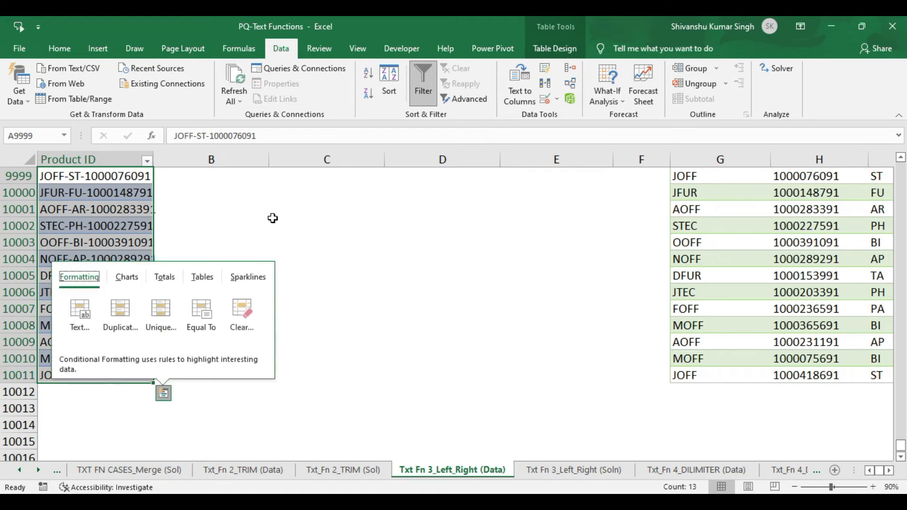
{"action": "left_click", "coordinate": [406, 304]}
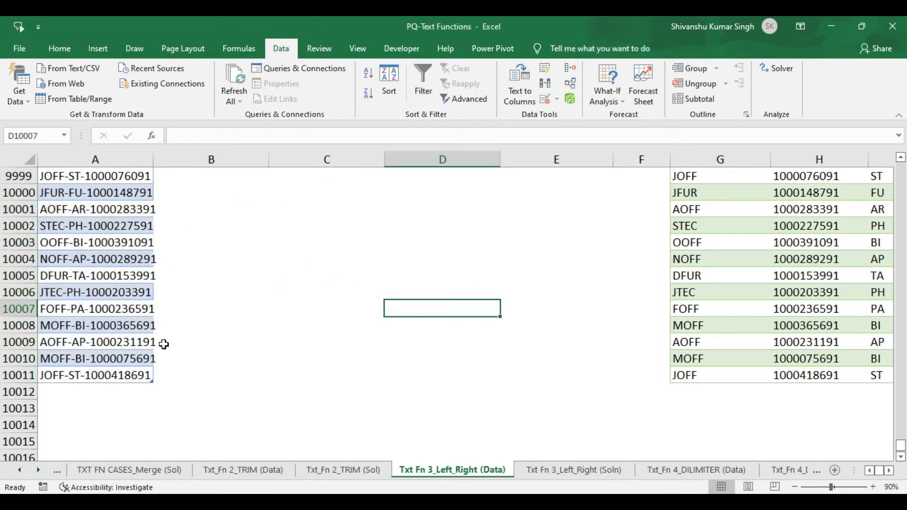
- Copy the Product IDs in A9995:A10011 and paste them directly below the source table, starting at A10012
{"action": "left_click_drag", "start_coordinate": [138, 376], "coordinate": [66, 198]}
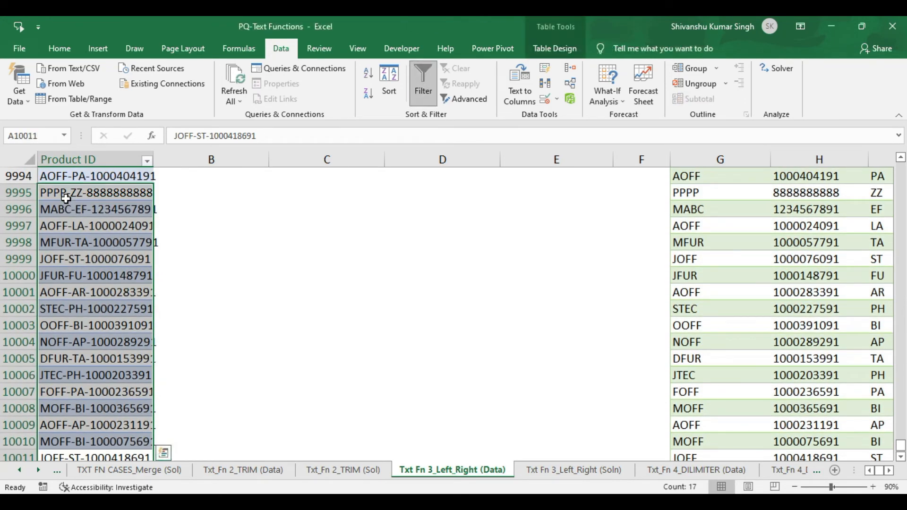
{"action": "key", "text": "ctrl+c"}
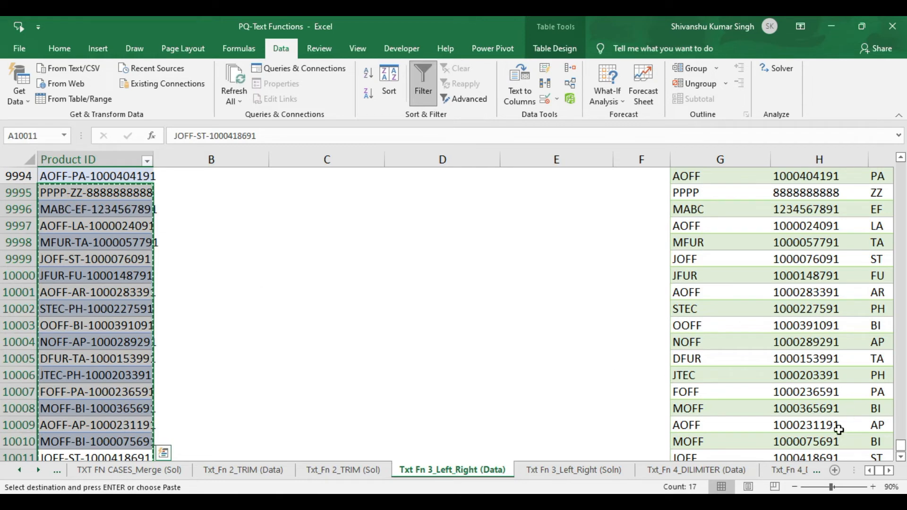
{"action": "left_click", "coordinate": [903, 456]}
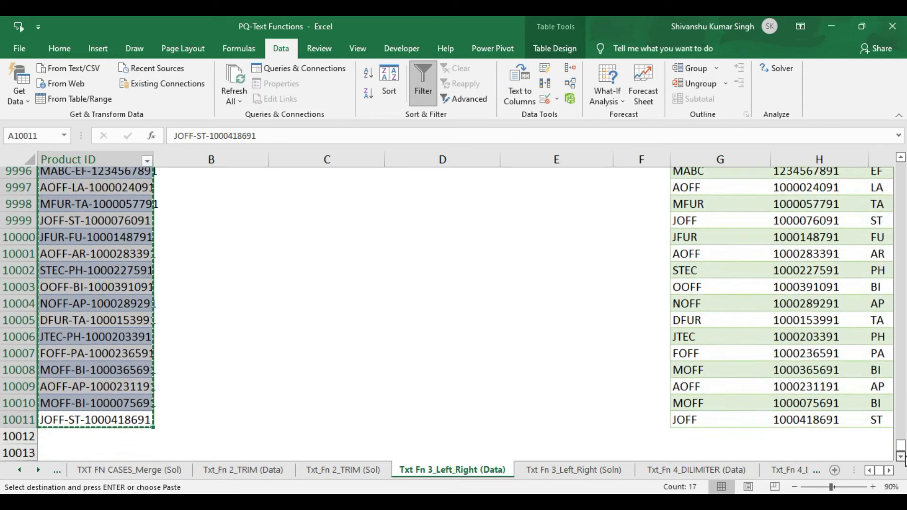
{"action": "scroll", "coordinate": [903, 457], "scroll_direction": "down", "scroll_amount": 2}
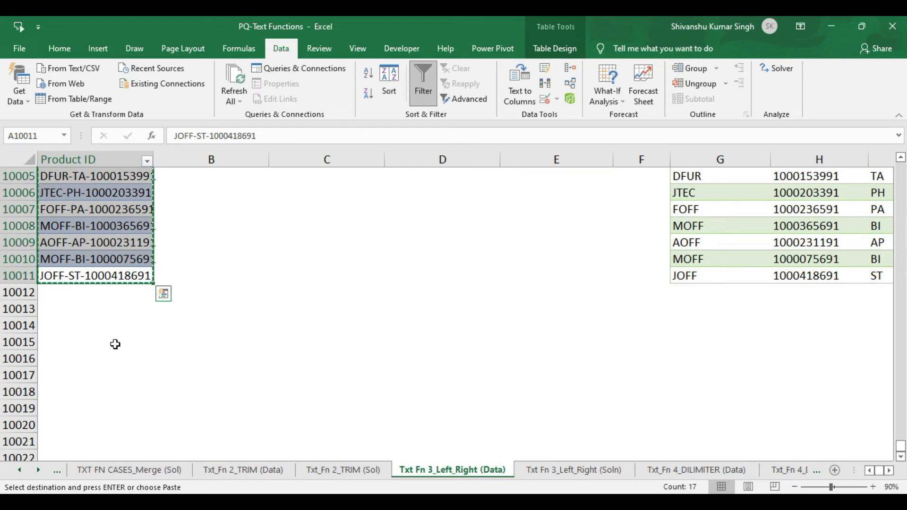
{"action": "left_click", "coordinate": [46, 291]}
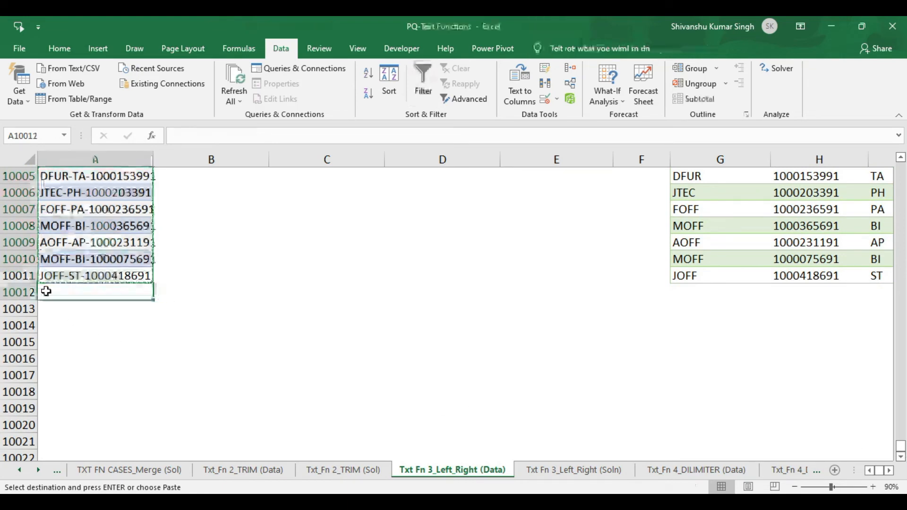
{"action": "key", "text": "ctrl+v"}
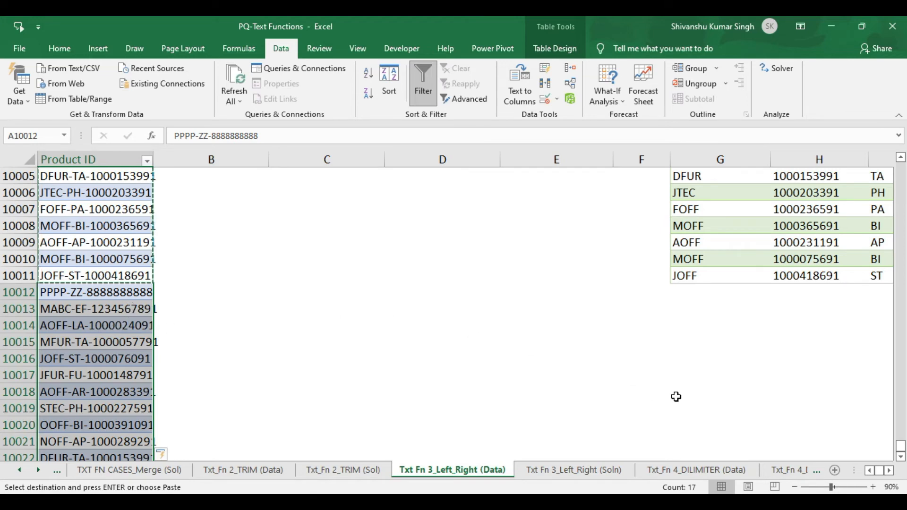
- Refresh the loaded First Characters, Last Characters and Text Range table from its last row, G10011
{"action": "left_click", "coordinate": [889, 471]}
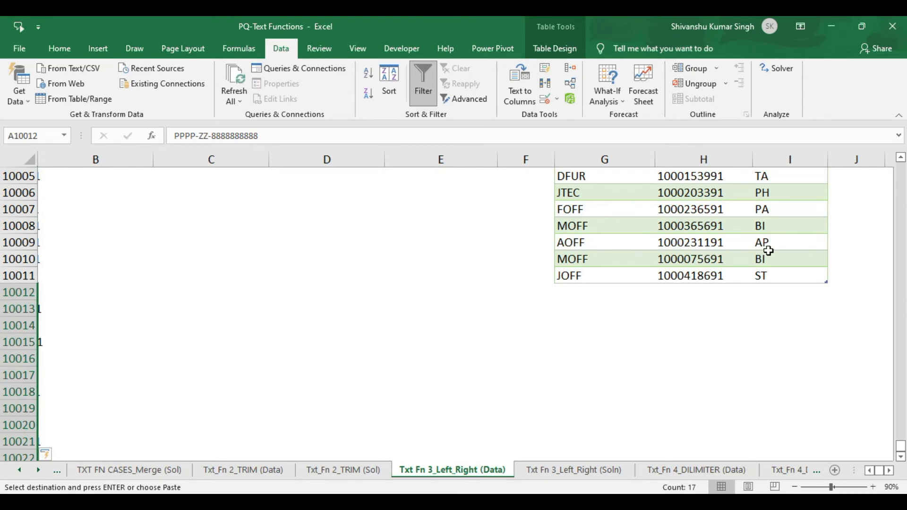
{"action": "left_click", "coordinate": [870, 470]}
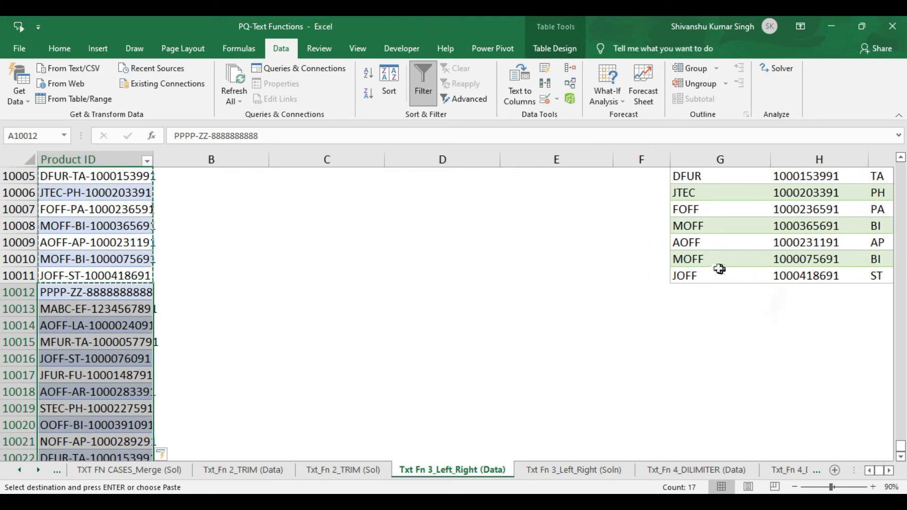
{"action": "left_click", "coordinate": [704, 276]}
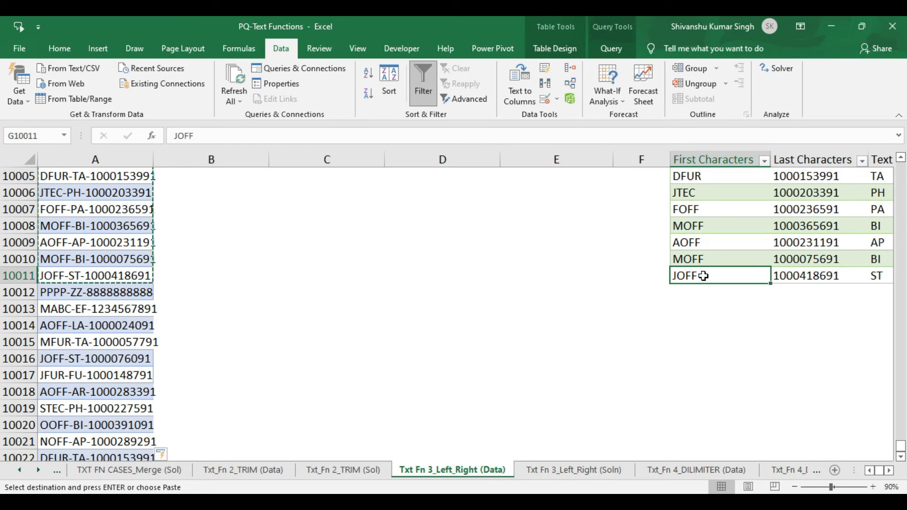
{"action": "right_click", "coordinate": [704, 276]}
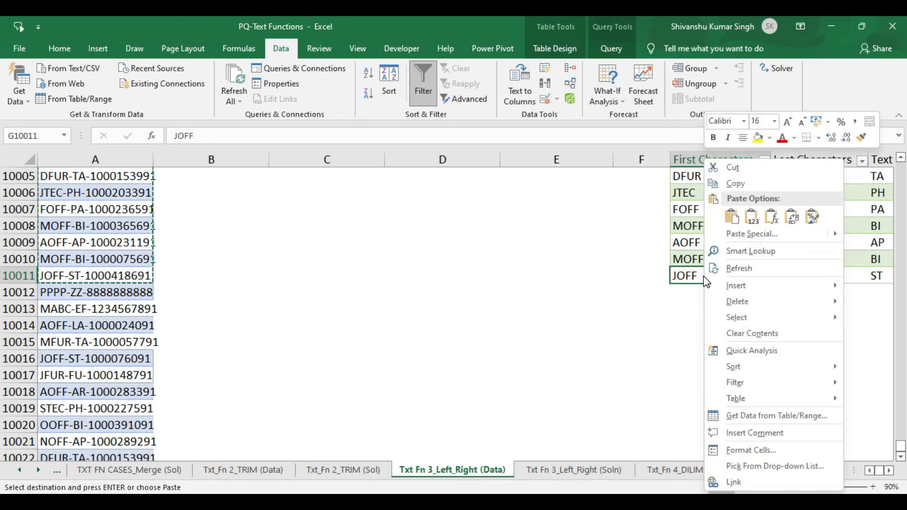
{"action": "left_click", "coordinate": [738, 267]}
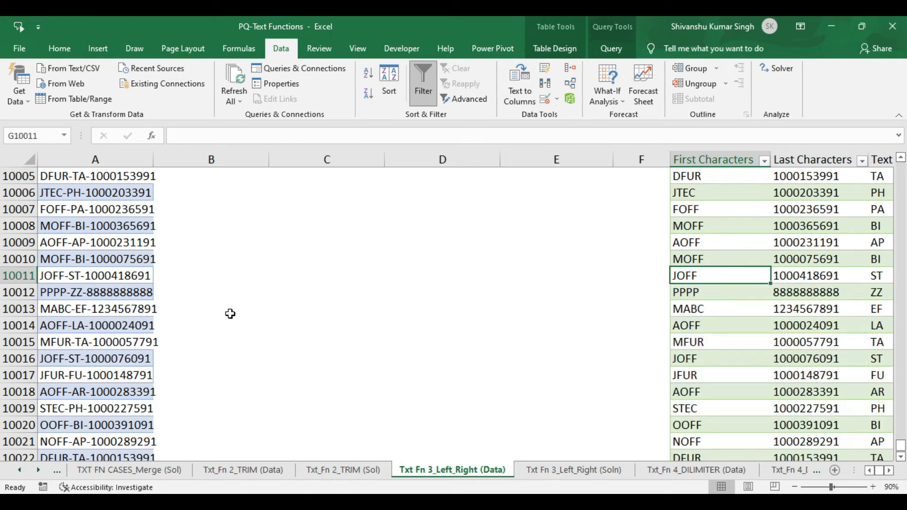
- Check the source Product IDs from A10012 down against the matching rows of the refreshed results table
{"action": "left_click_drag", "start_coordinate": [62, 293], "coordinate": [98, 431]}
{"action": "left_click_drag", "start_coordinate": [98, 432], "coordinate": [98, 440]}
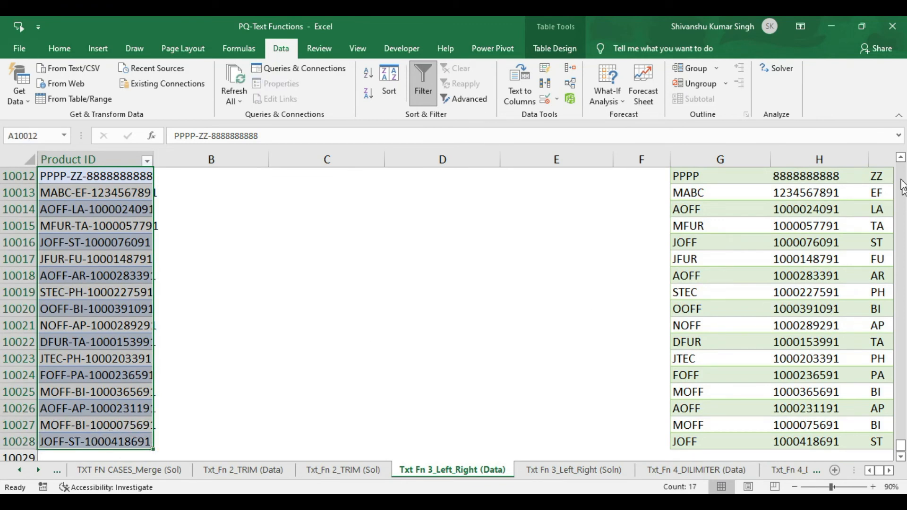
{"action": "left_click", "coordinate": [901, 158]}
{"action": "left_click", "coordinate": [901, 158]}
{"action": "left_click", "coordinate": [901, 159]}
{"action": "left_click", "coordinate": [901, 159]}
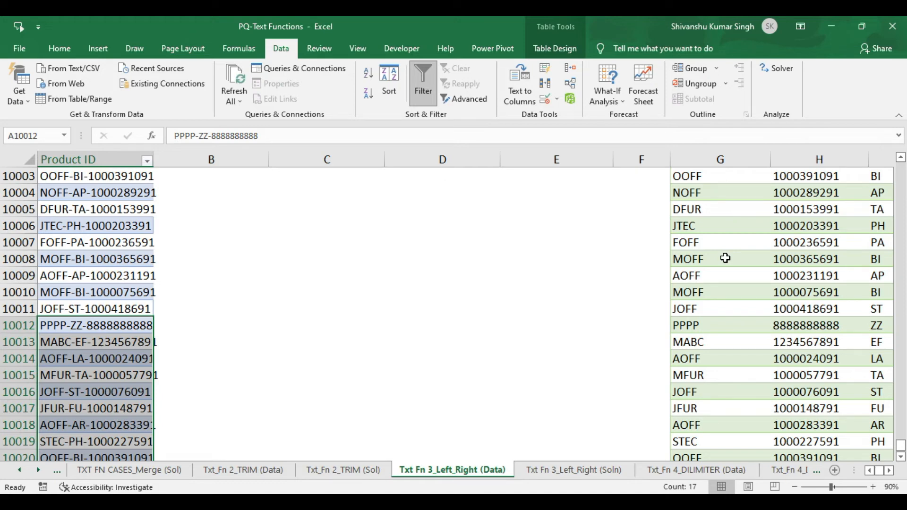
- Switch to the Txt_Fn 4_DILIMITER (Data) sheet and select the Shipping Address header in A1
{"action": "left_click", "coordinate": [587, 480]}
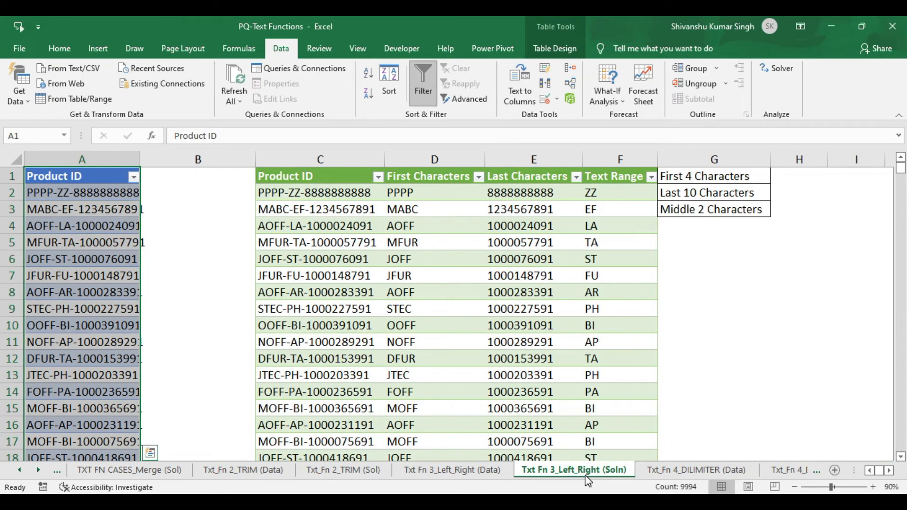
{"action": "left_click", "coordinate": [661, 471]}
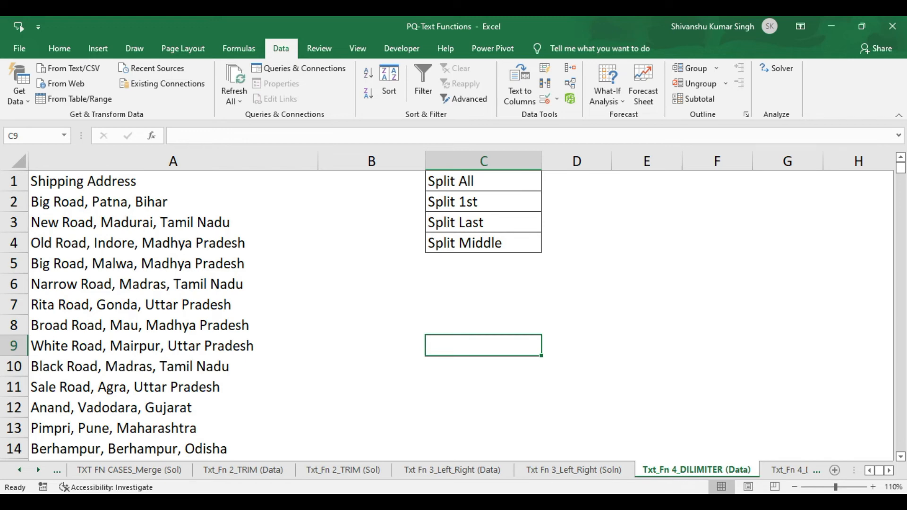
{"action": "left_click", "coordinate": [39, 470]}
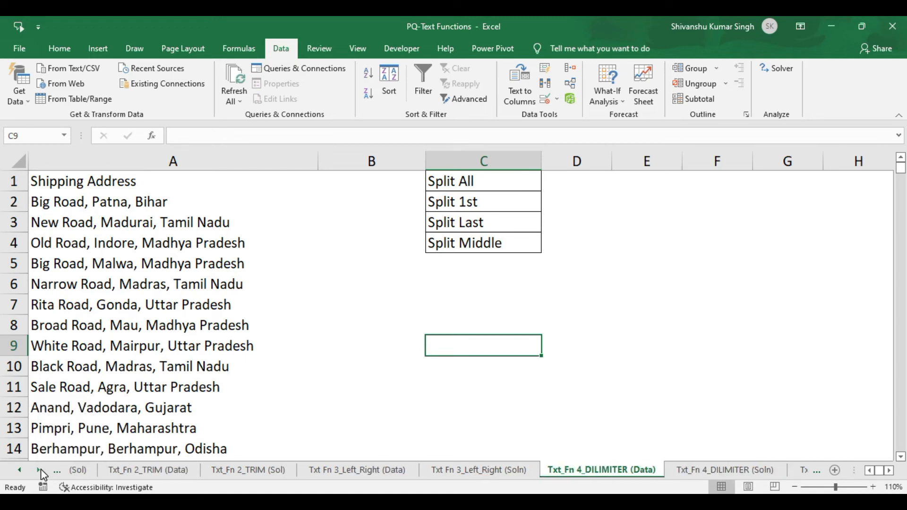
{"action": "left_click", "coordinate": [38, 470]}
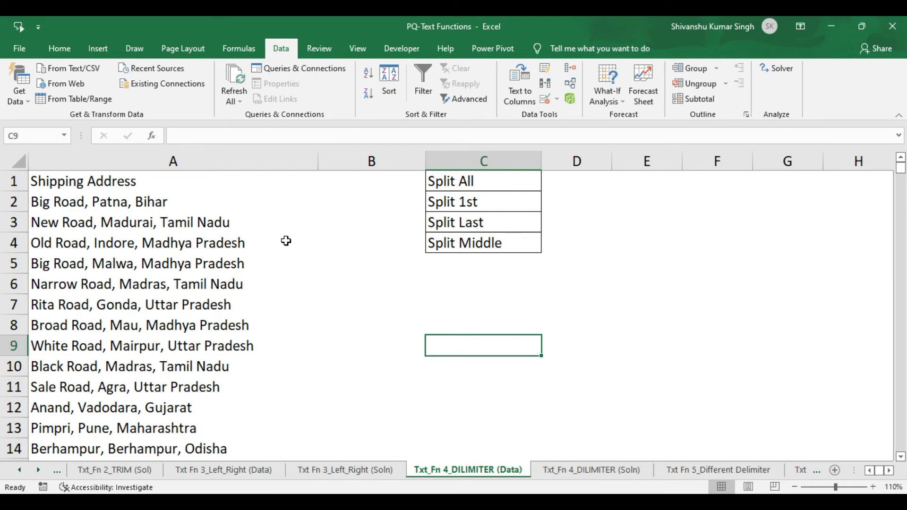
{"action": "left_click", "coordinate": [102, 186]}
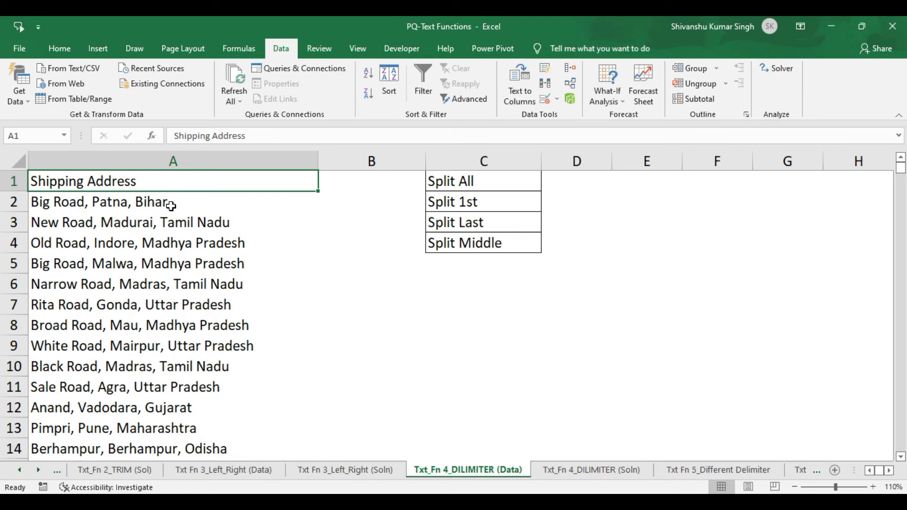
- Select the whole Shipping Address list in column A and start Text to Columns on it, keeping the source data in view
{"action": "left_click", "coordinate": [521, 102]}
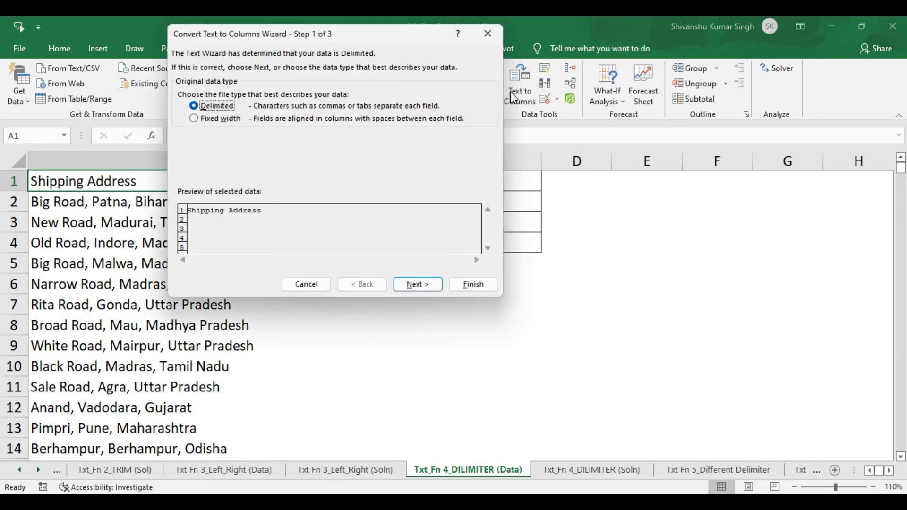
{"action": "left_click", "coordinate": [486, 31]}
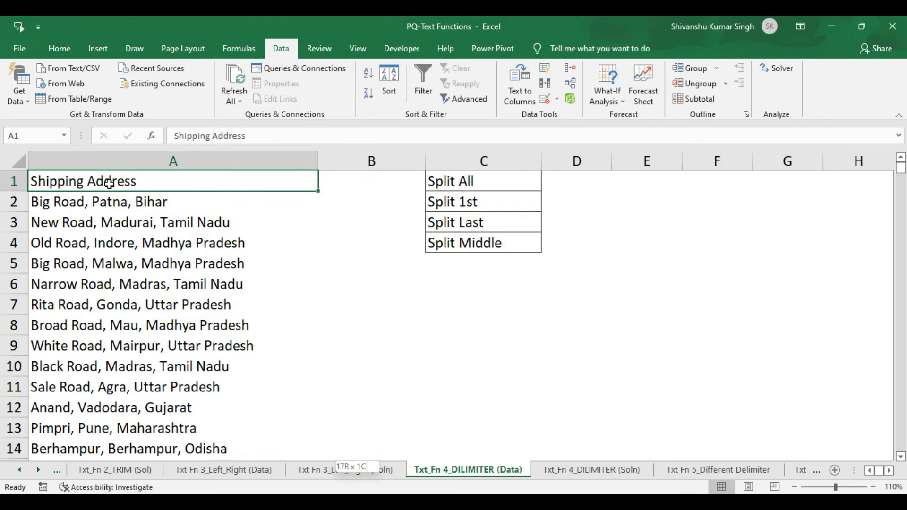
{"action": "key", "text": "ctrl+shift+Down"}
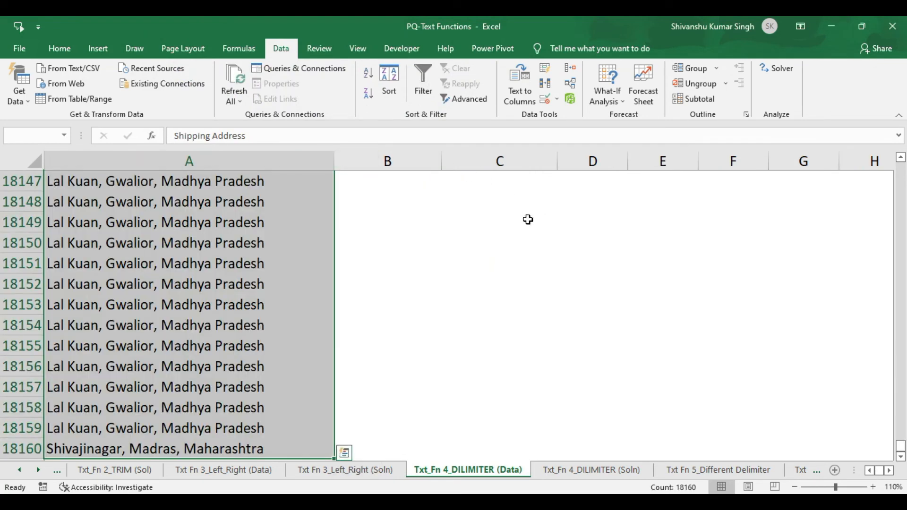
{"action": "key", "text": "ctrl+BackSpace"}
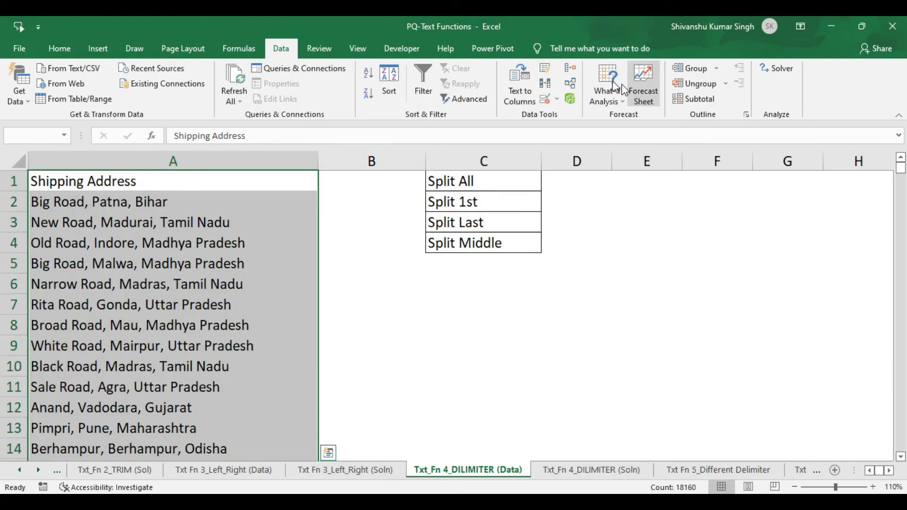
{"action": "left_click", "coordinate": [525, 95]}
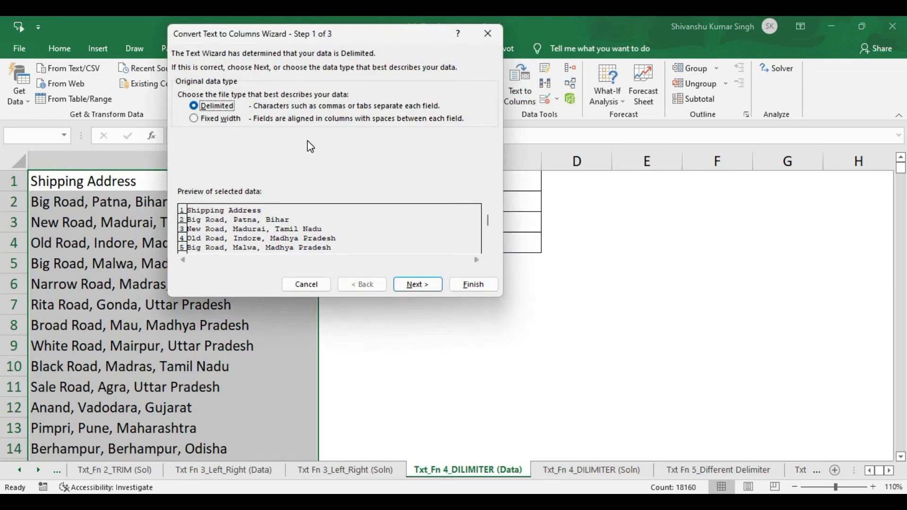
{"action": "left_click_drag", "start_coordinate": [317, 40], "coordinate": [640, 25]}
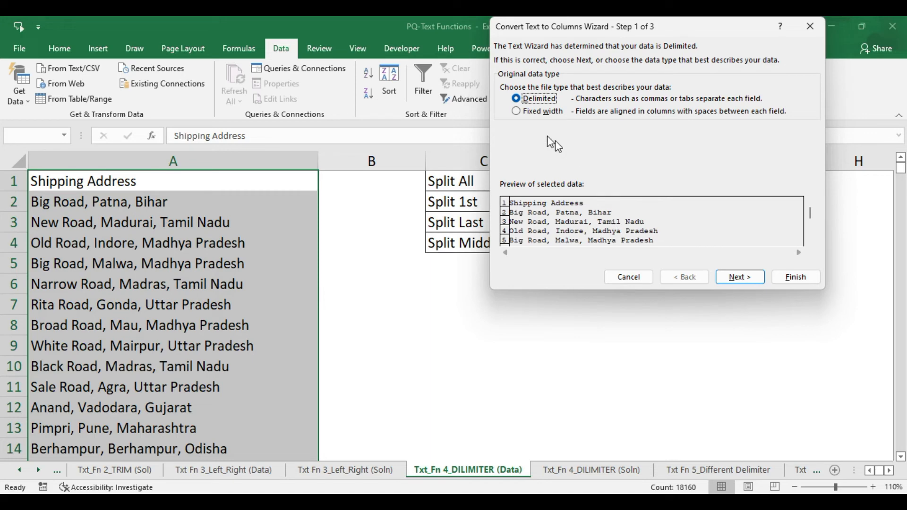
{"action": "left_click", "coordinate": [517, 112]}
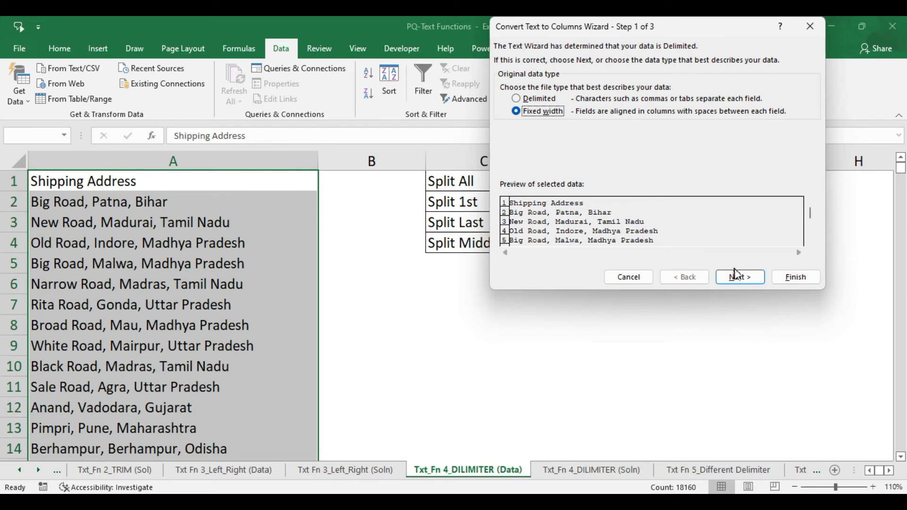
{"action": "left_click", "coordinate": [740, 278]}
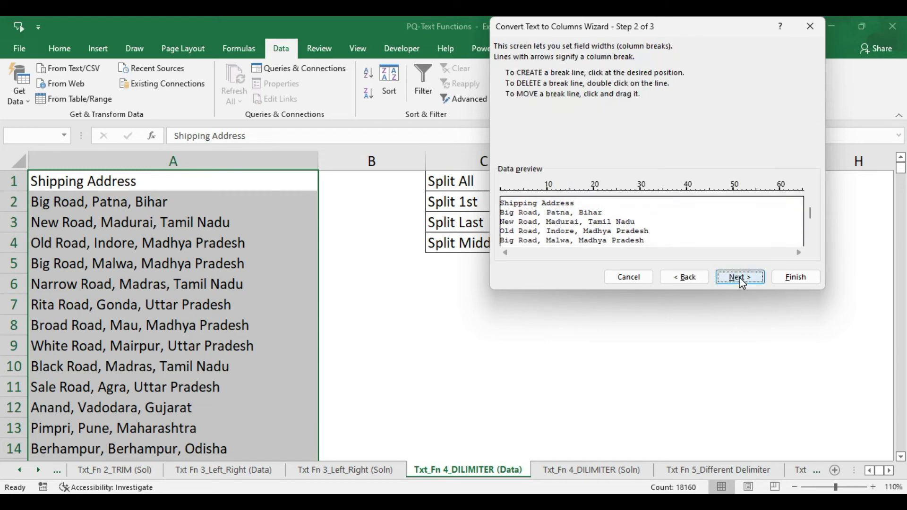
{"action": "left_click", "coordinate": [538, 188]}
{"action": "left_click", "coordinate": [579, 199]}
{"action": "left_click", "coordinate": [694, 277]}
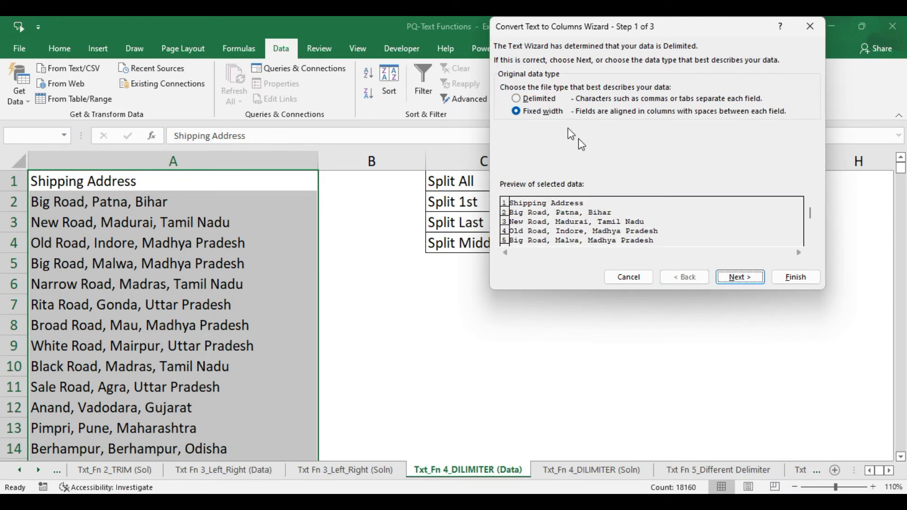
- Set the Text to Columns conversion to Delimited and add Comma as a delimiter alongside Tab
{"action": "left_click", "coordinate": [517, 100]}
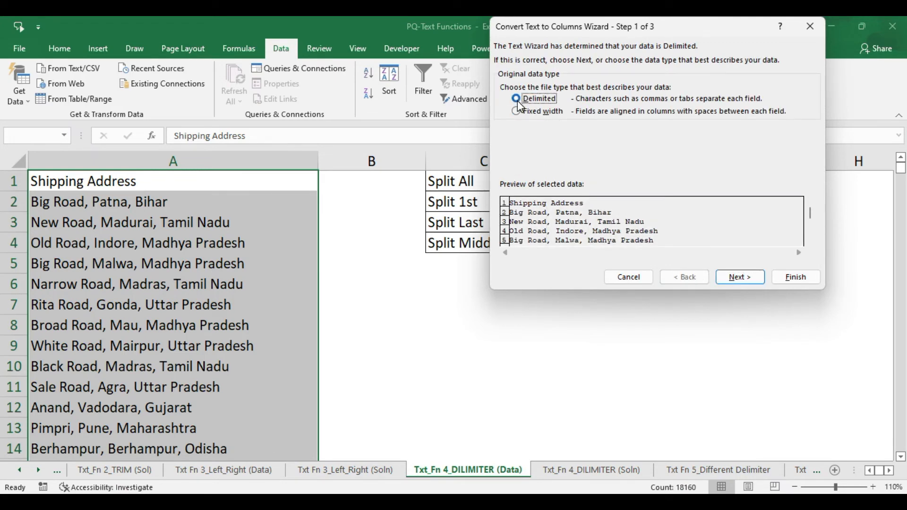
{"action": "left_click", "coordinate": [742, 278]}
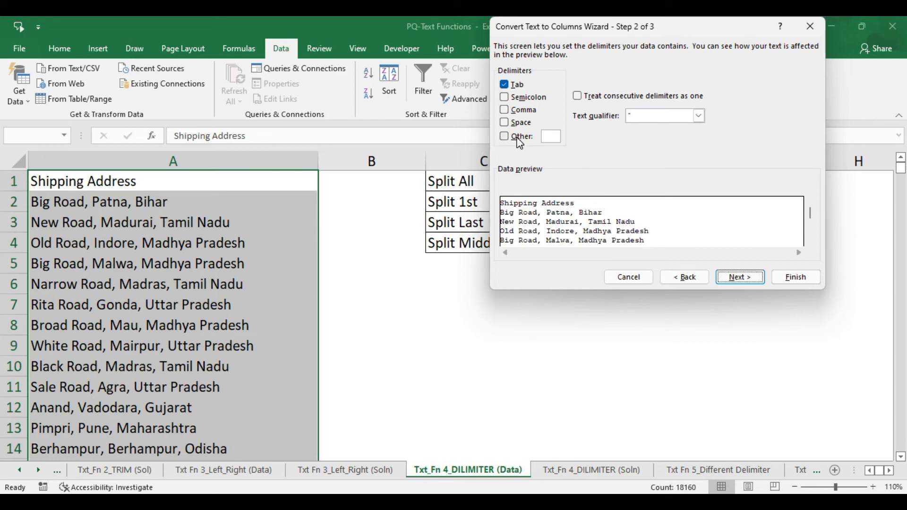
{"action": "left_click", "coordinate": [505, 110]}
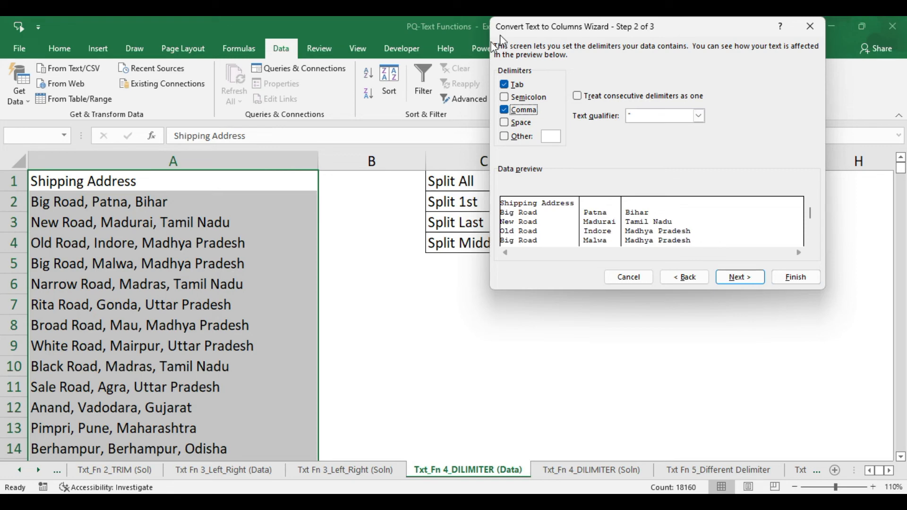
{"action": "left_click_drag", "start_coordinate": [608, 22], "coordinate": [247, 121]}
{"action": "left_click_drag", "start_coordinate": [318, 120], "coordinate": [601, 21]}
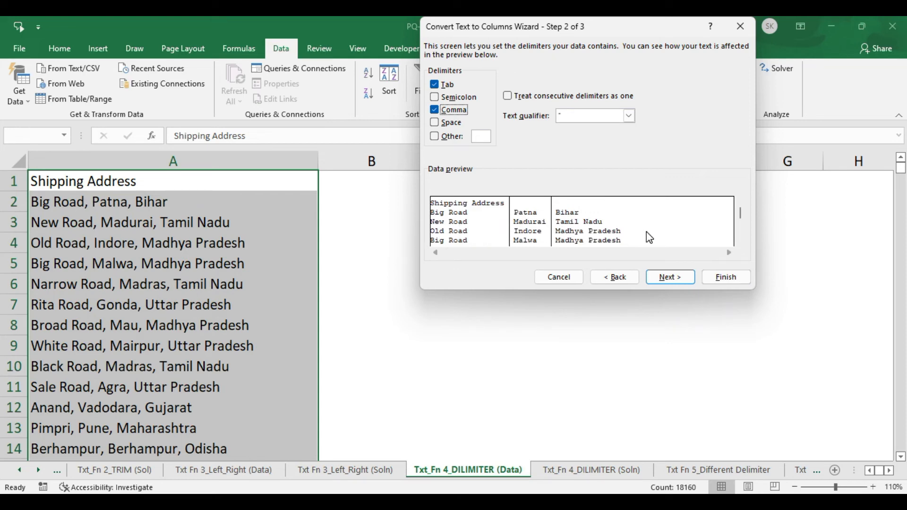
- Set the destination of the split to cell E1, keep the General format and finish the Text to Columns conversion
{"action": "left_click", "coordinate": [685, 277]}
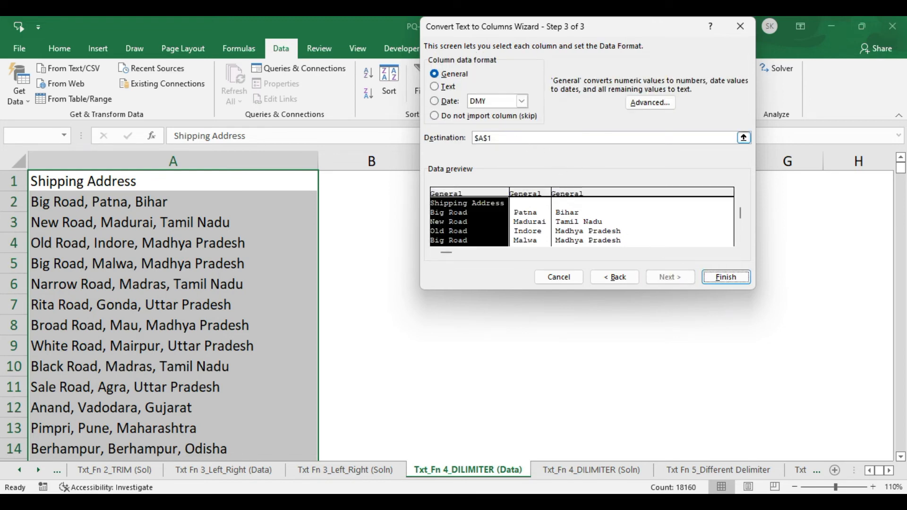
{"action": "left_click_drag", "start_coordinate": [494, 138], "coordinate": [473, 138]}
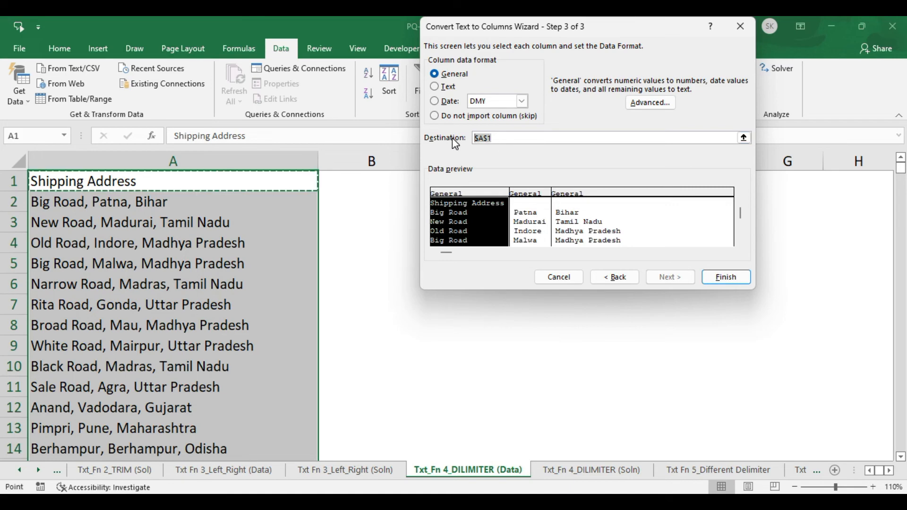
{"action": "key", "text": "BackSpace"}
{"action": "left_click_drag", "start_coordinate": [633, 28], "coordinate": [403, 26]}
{"action": "left_click", "coordinate": [654, 180]}
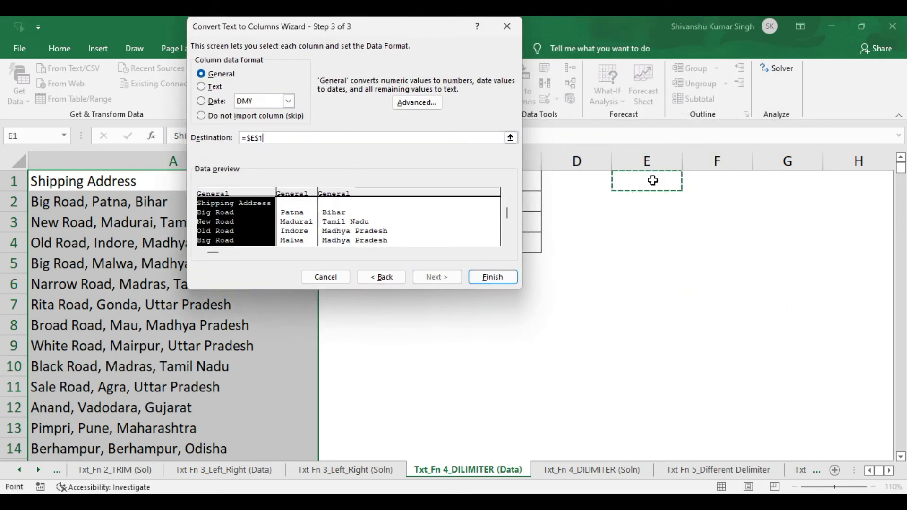
{"action": "left_click", "coordinate": [494, 278]}
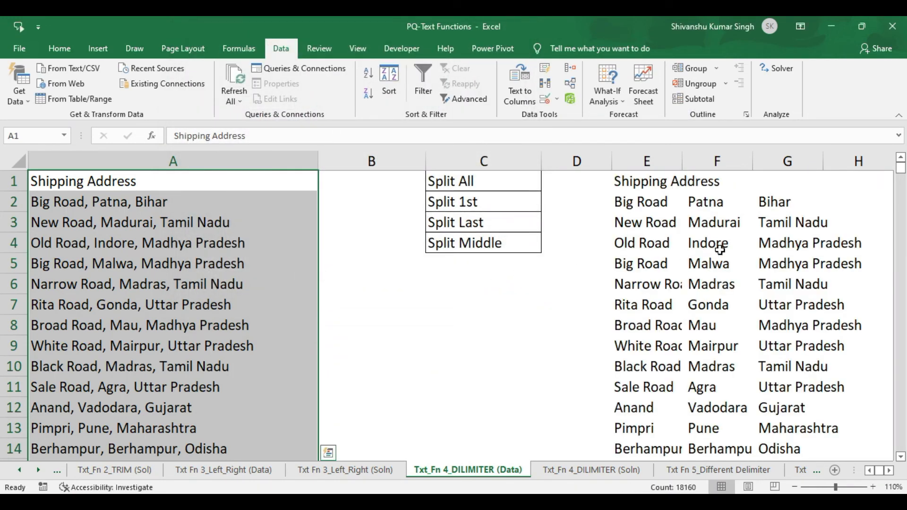
- Autofit the widths of columns E, F and G holding the split address parts
{"action": "double_click", "coordinate": [682, 164]}
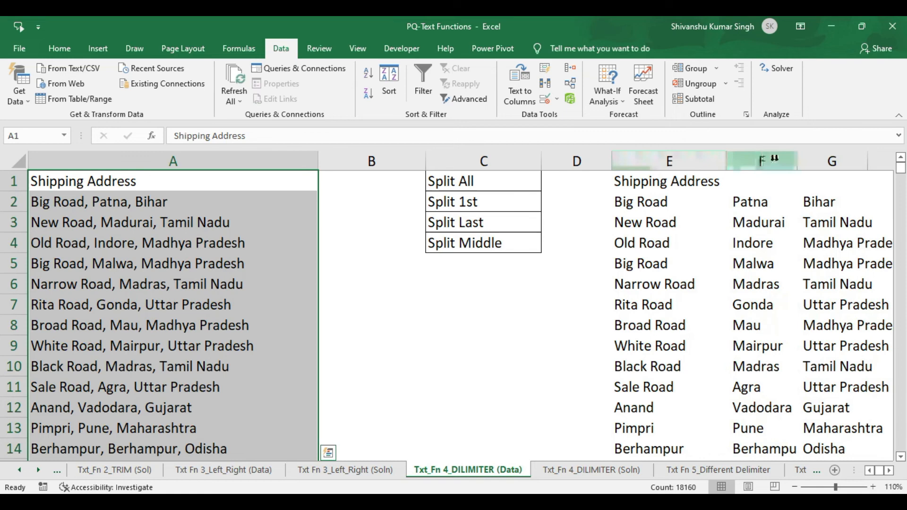
{"action": "double_click", "coordinate": [798, 159]}
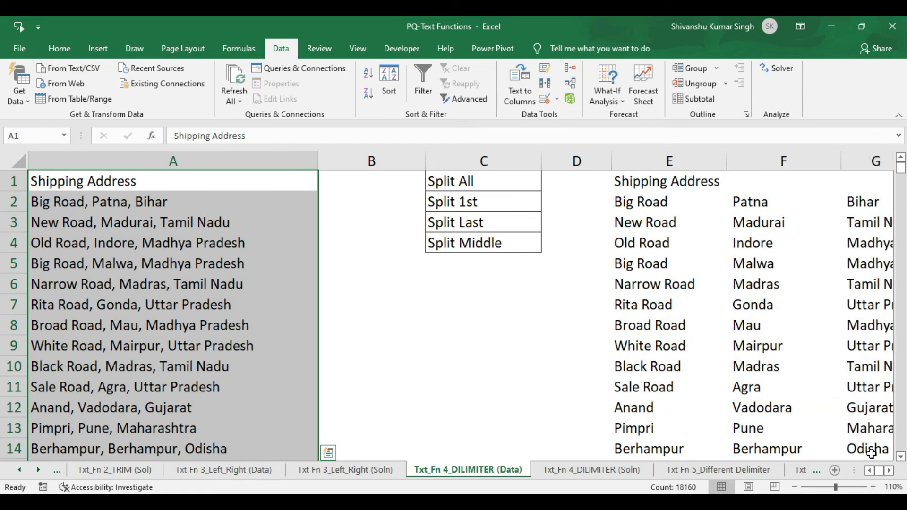
{"action": "left_click", "coordinate": [889, 471]}
{"action": "left_click", "coordinate": [889, 470]}
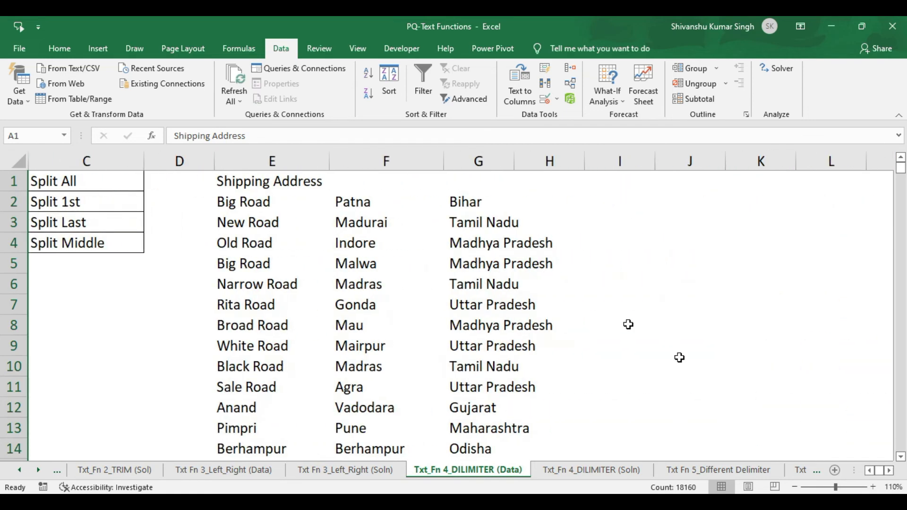
{"action": "double_click", "coordinate": [512, 160]}
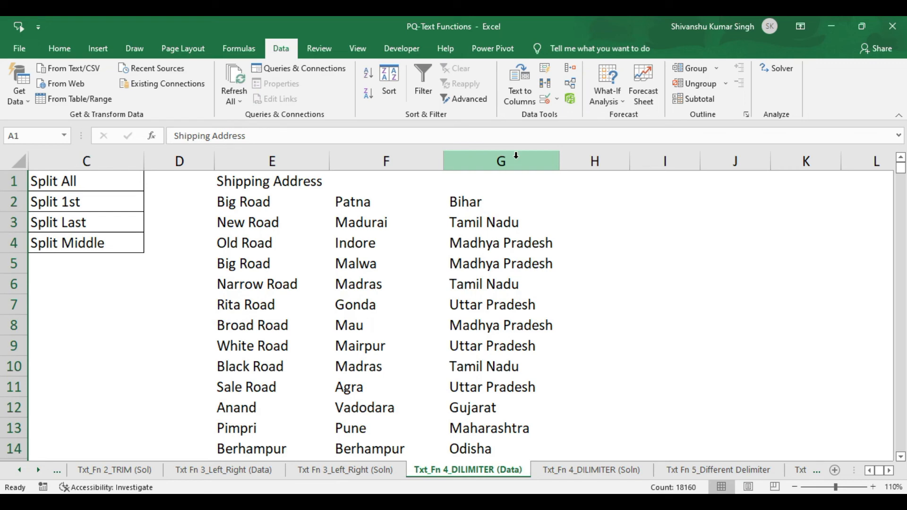
- Delete columns E to G containing the Text to Columns results
{"action": "left_click", "coordinate": [261, 155]}
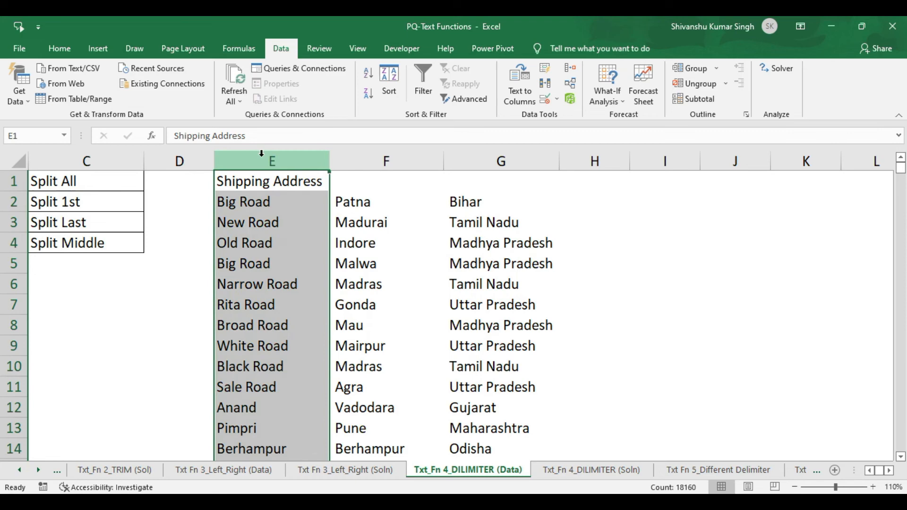
{"action": "key", "text": "shift+Right"}
{"action": "key", "text": "shift+Right"}
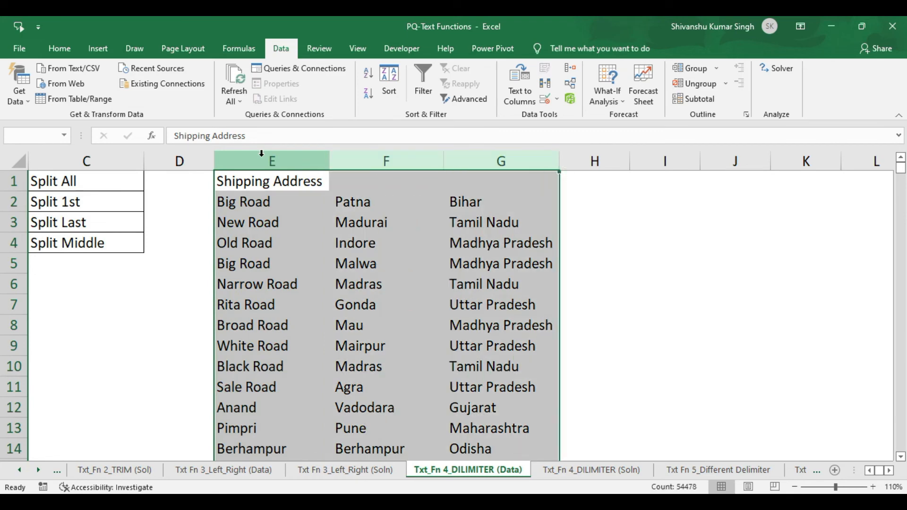
{"action": "key", "text": "ctrl+minus"}
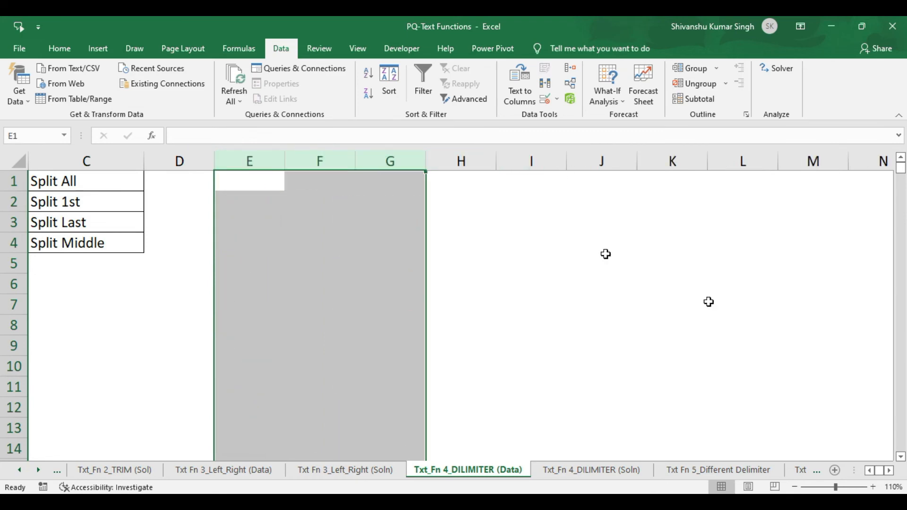
- Load the Shipping Address list in column A into Power Query as a table with headers
{"action": "left_click", "coordinate": [870, 472]}
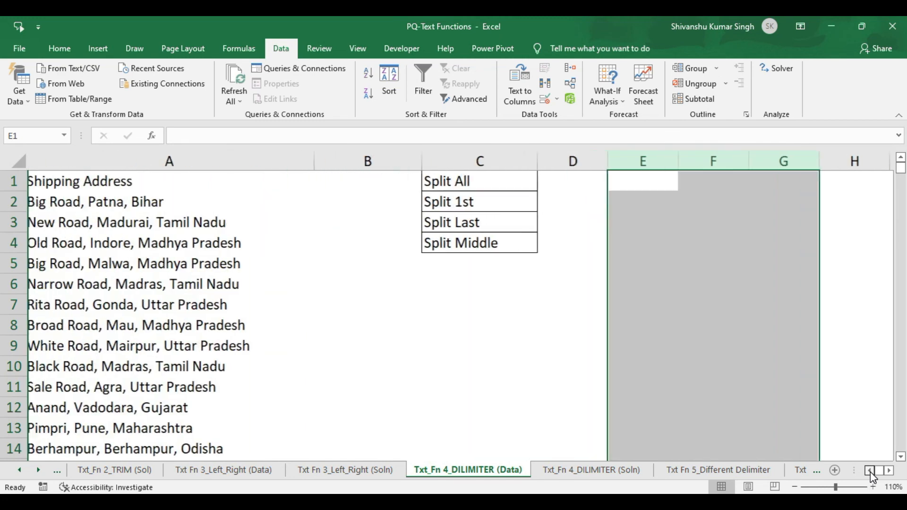
{"action": "left_click", "coordinate": [60, 185]}
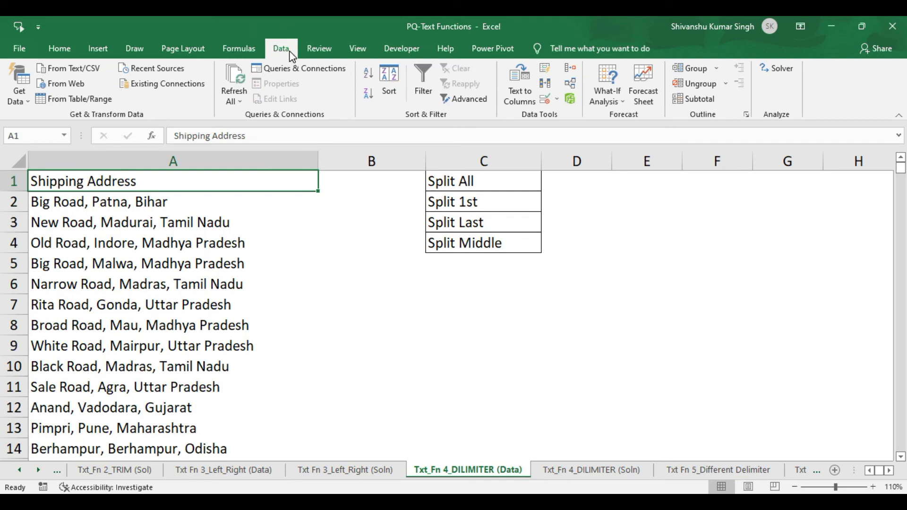
{"action": "left_click", "coordinate": [62, 100]}
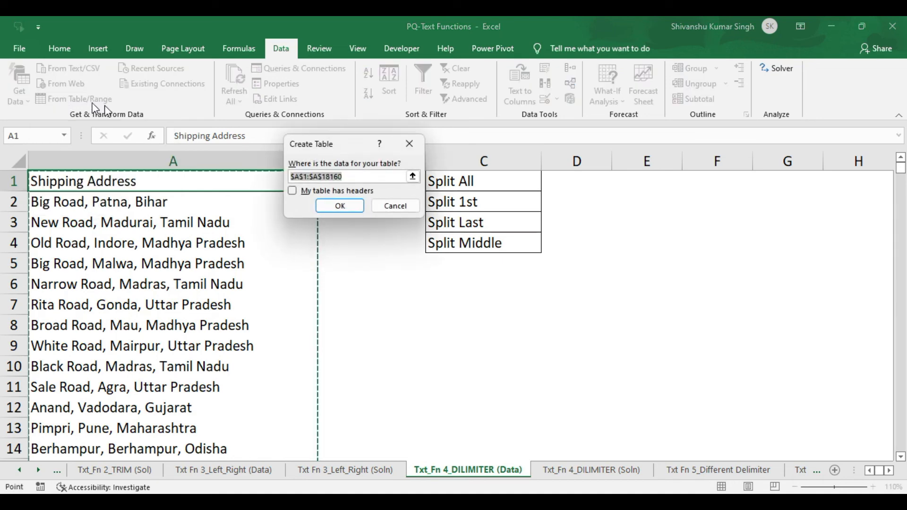
{"action": "left_click", "coordinate": [293, 191]}
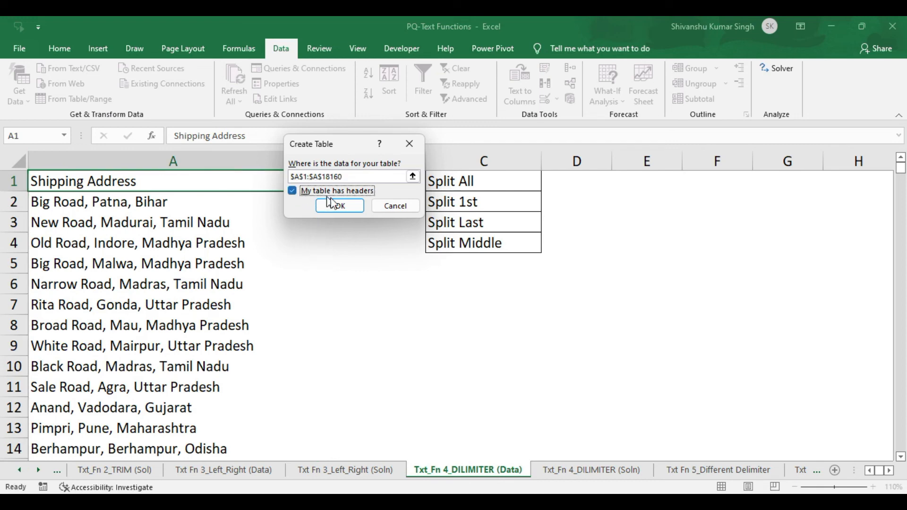
{"action": "left_click", "coordinate": [355, 208]}
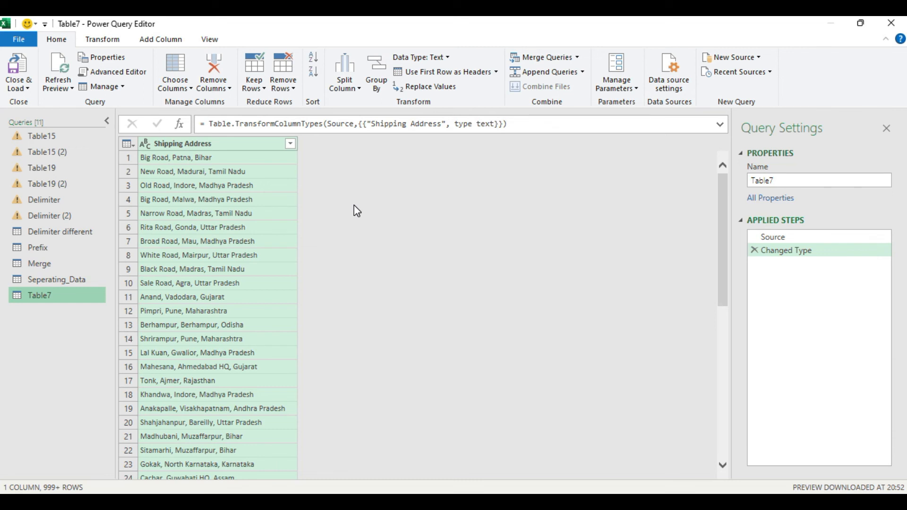
- Rename the query to Delimiternew
{"action": "left_click", "coordinate": [773, 181]}
{"action": "key", "text": "BackSpace"}
{"action": "key", "text": "BackSpace"}
{"action": "key", "text": "BackSpace"}
{"action": "key", "text": "BackSpace"}
{"action": "key", "text": "BackSpace"}
{"action": "key", "text": "BackSpace"}
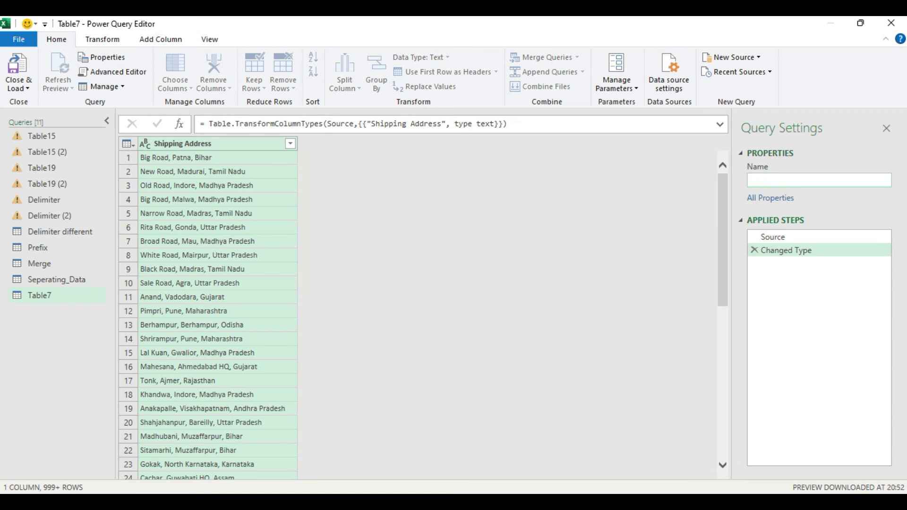
{"action": "type", "text": "Delimiter"}
{"action": "left_click", "coordinate": [164, 41]}
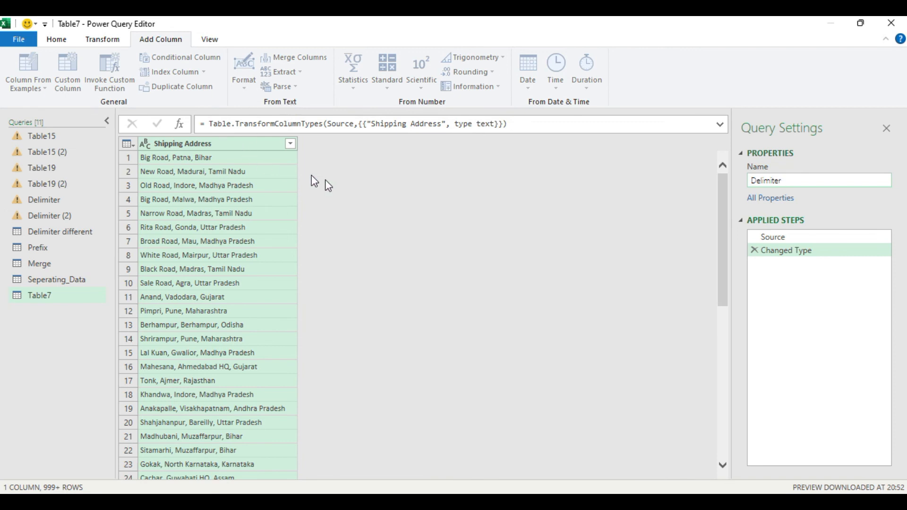
{"action": "left_click", "coordinate": [211, 150]}
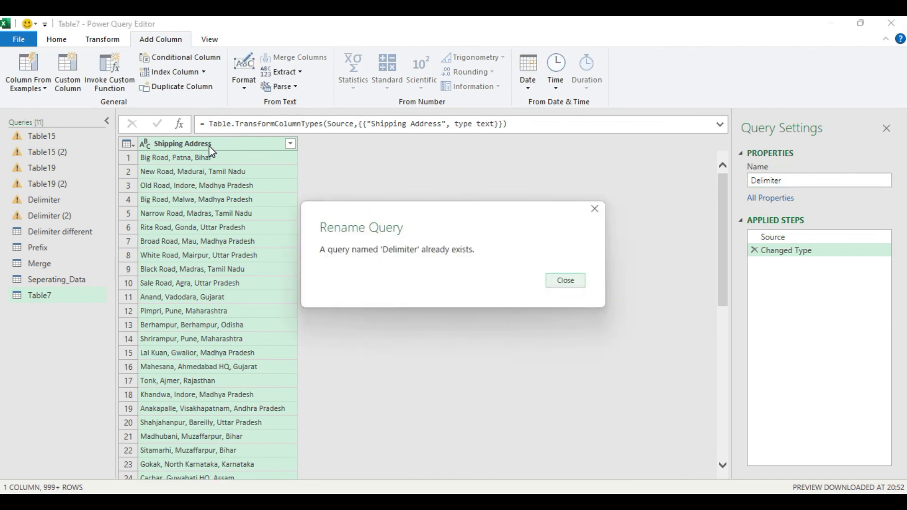
{"action": "left_click", "coordinate": [595, 209]}
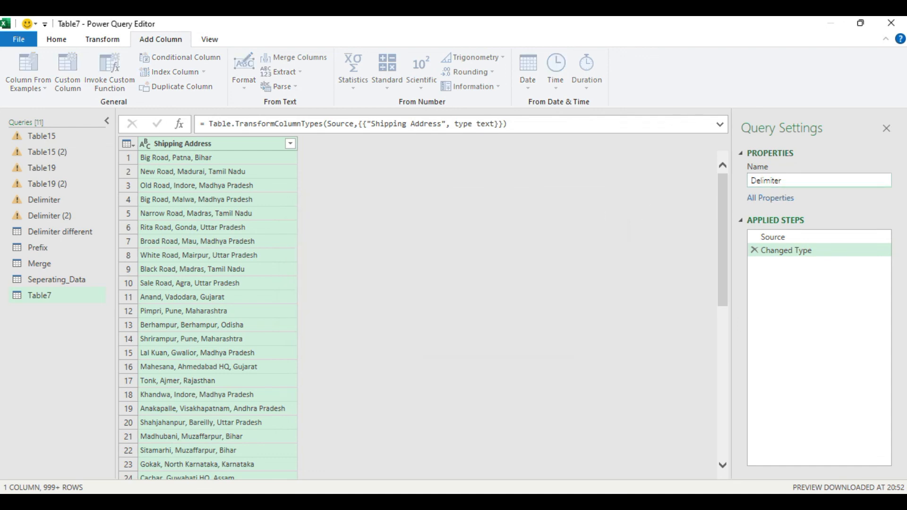
{"action": "type", "text": "new"}
{"action": "key", "text": "Return"}
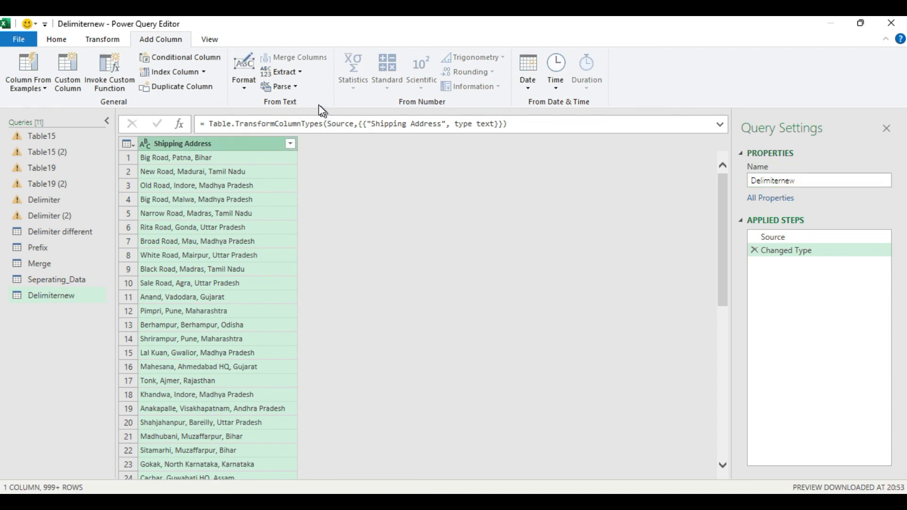
{"action": "left_click", "coordinate": [245, 87]}
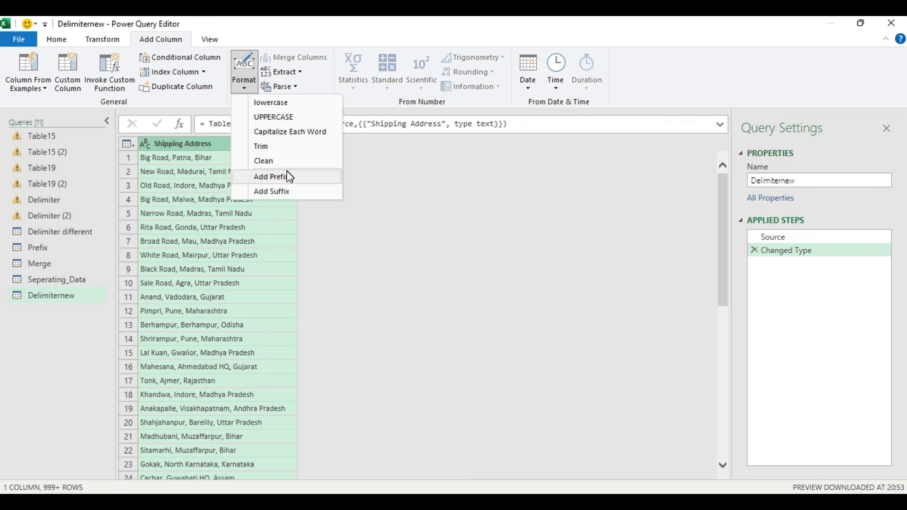
{"action": "left_click", "coordinate": [395, 169]}
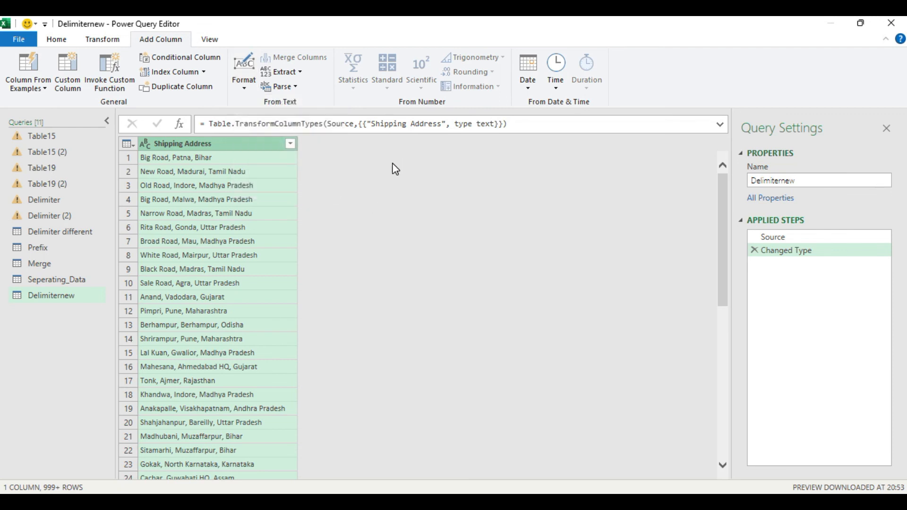
{"action": "left_click", "coordinate": [299, 73]}
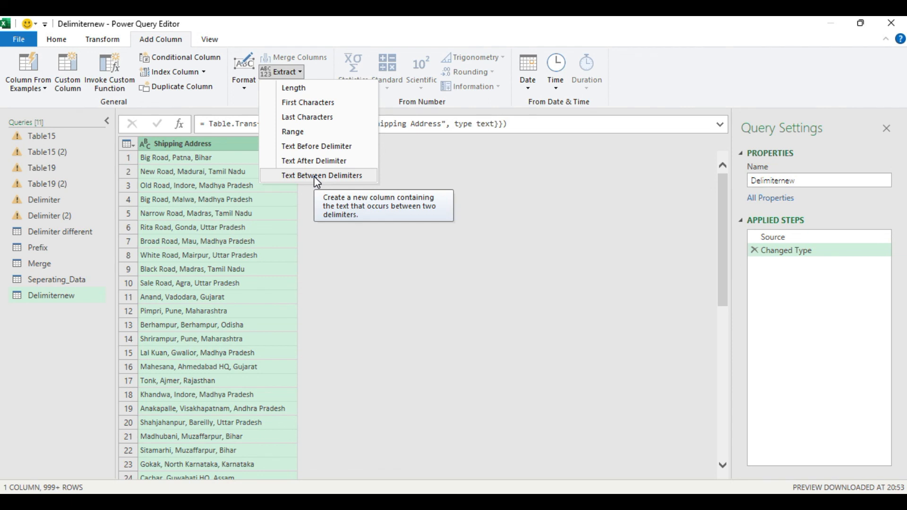
{"action": "left_click", "coordinate": [502, 179]}
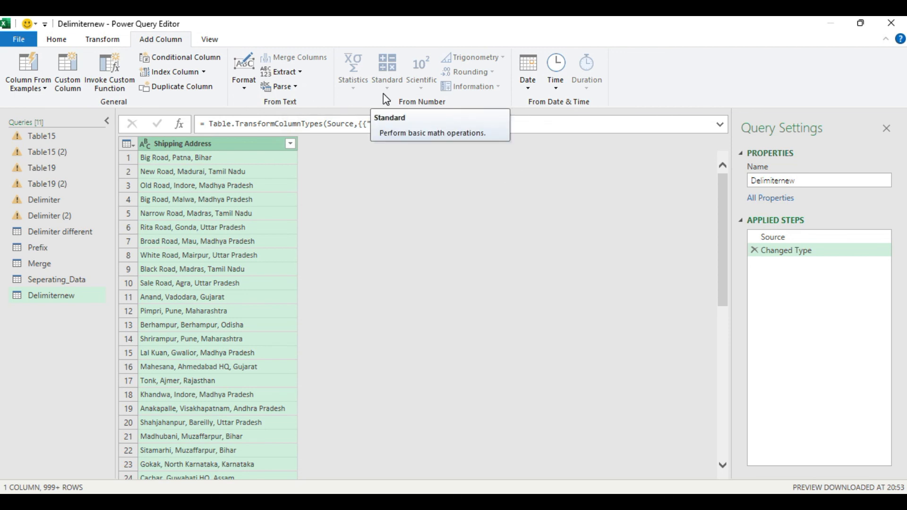
- Try splitting the Shipping Address column at the left-most comma, and remove the split and its type change from the applied steps
{"action": "left_click", "coordinate": [58, 40]}
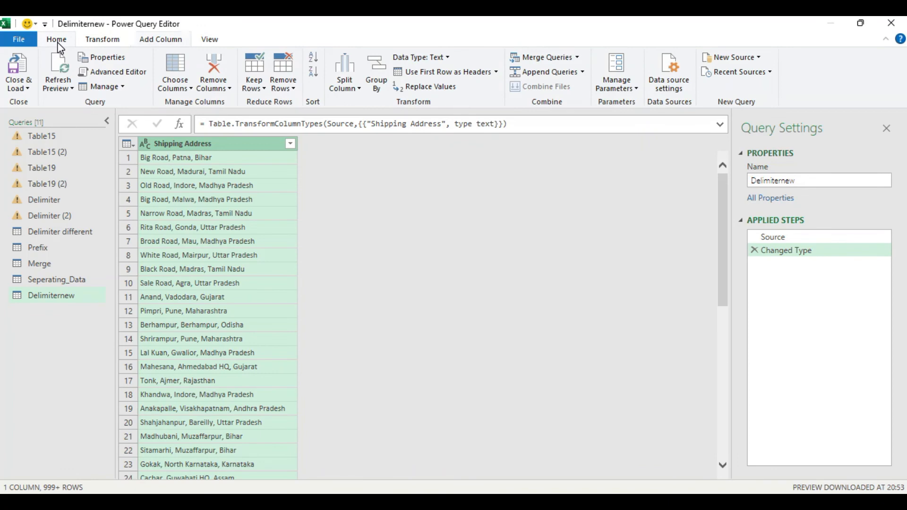
{"action": "left_click", "coordinate": [356, 90]}
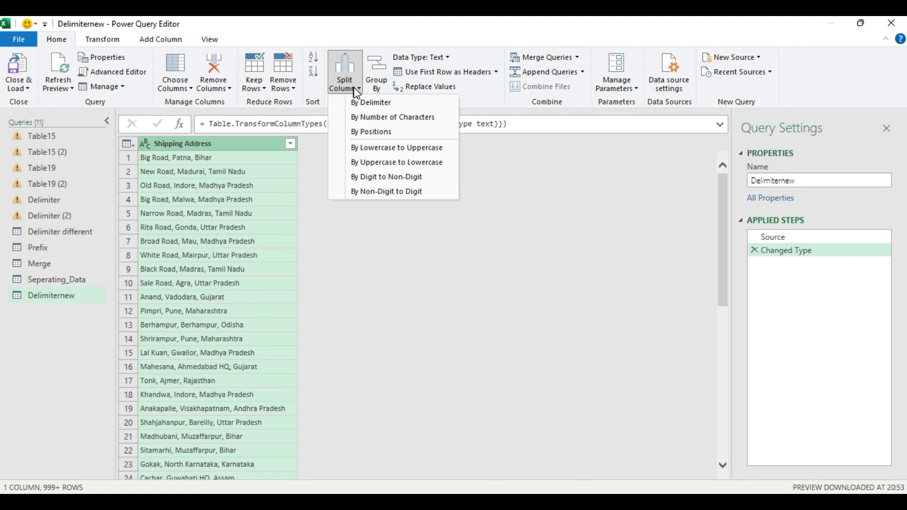
{"action": "left_click", "coordinate": [374, 103]}
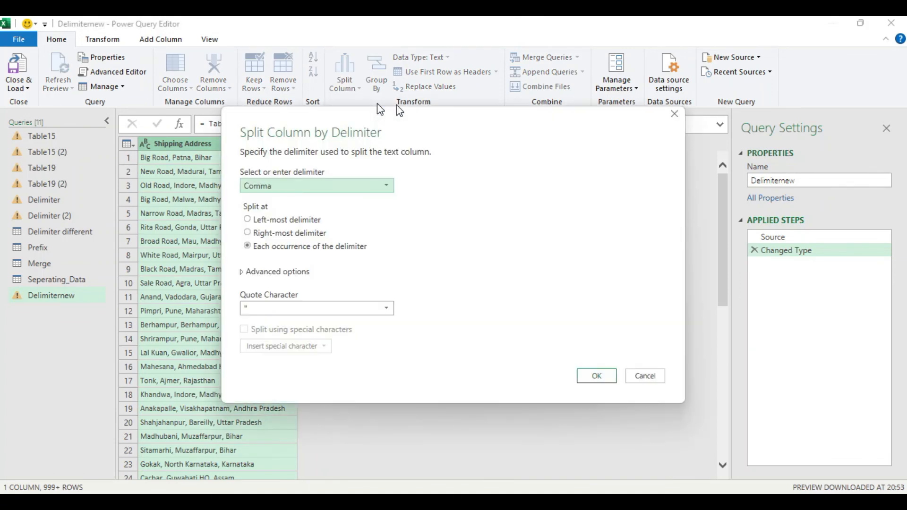
{"action": "left_click_drag", "start_coordinate": [473, 125], "coordinate": [580, 85]}
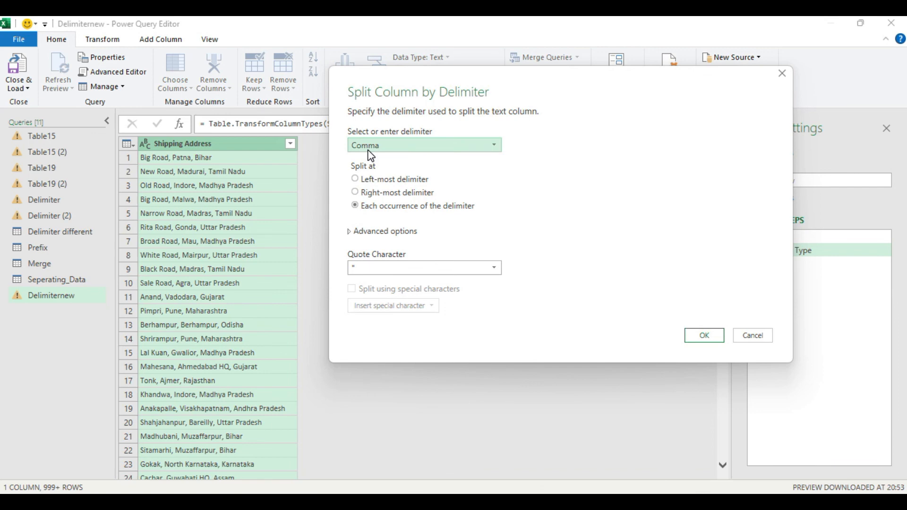
{"action": "left_click", "coordinate": [494, 145]}
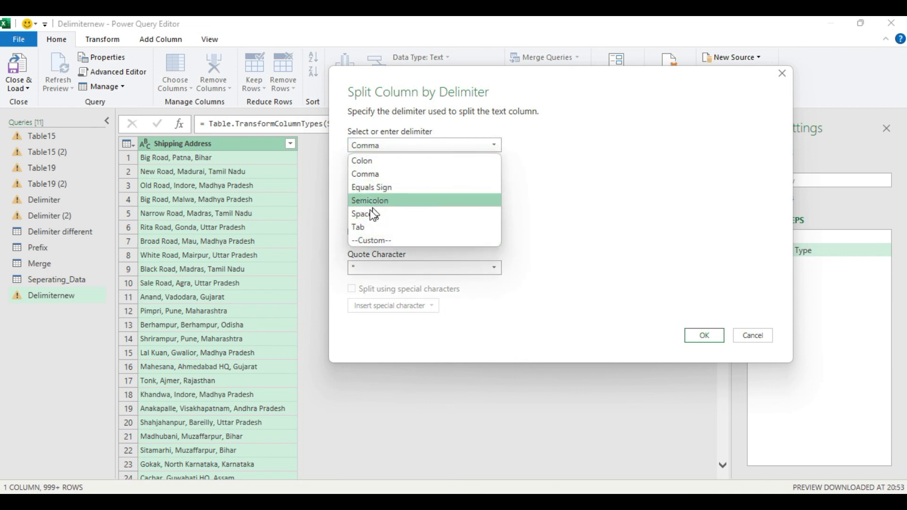
{"action": "left_click", "coordinate": [377, 174]}
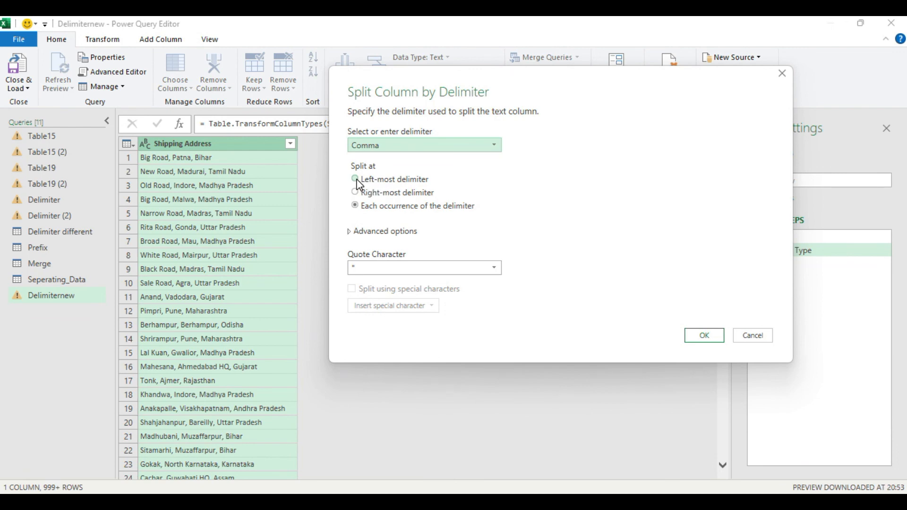
{"action": "left_click", "coordinate": [355, 179]}
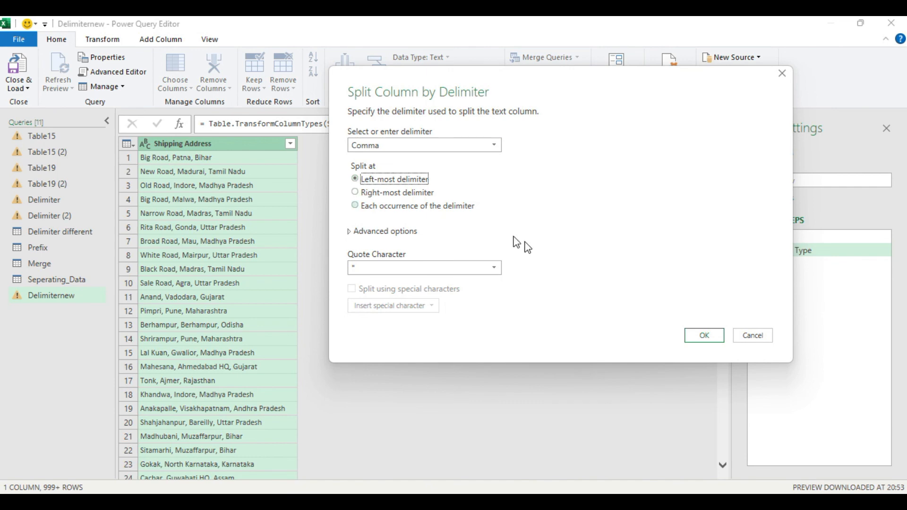
{"action": "left_click", "coordinate": [706, 335]}
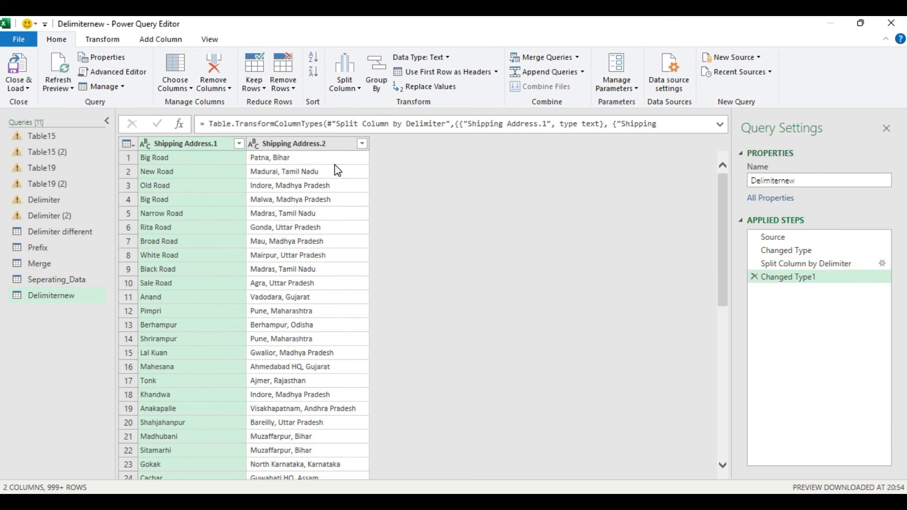
{"action": "left_click", "coordinate": [755, 276]}
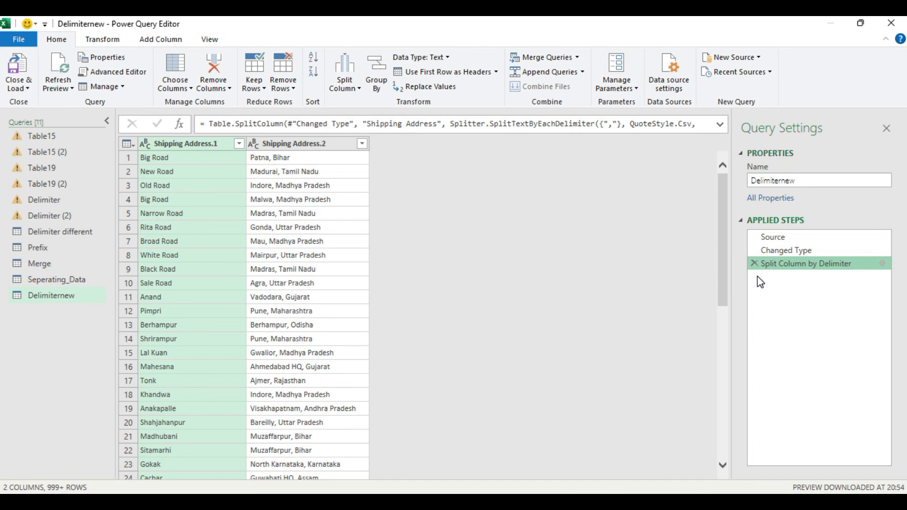
{"action": "left_click", "coordinate": [754, 264]}
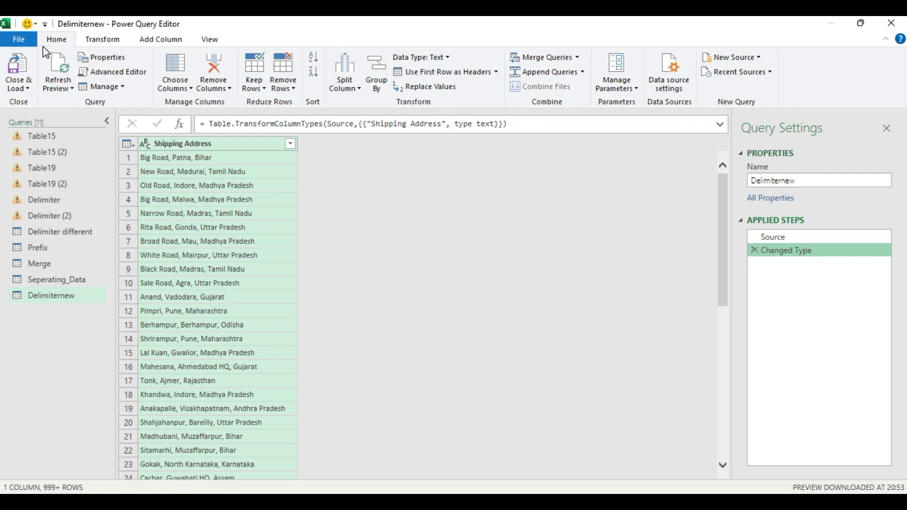
- Try splitting the Shipping Address column at the right-most comma, and delete the resulting split and type-change steps
{"action": "left_click", "coordinate": [358, 88]}
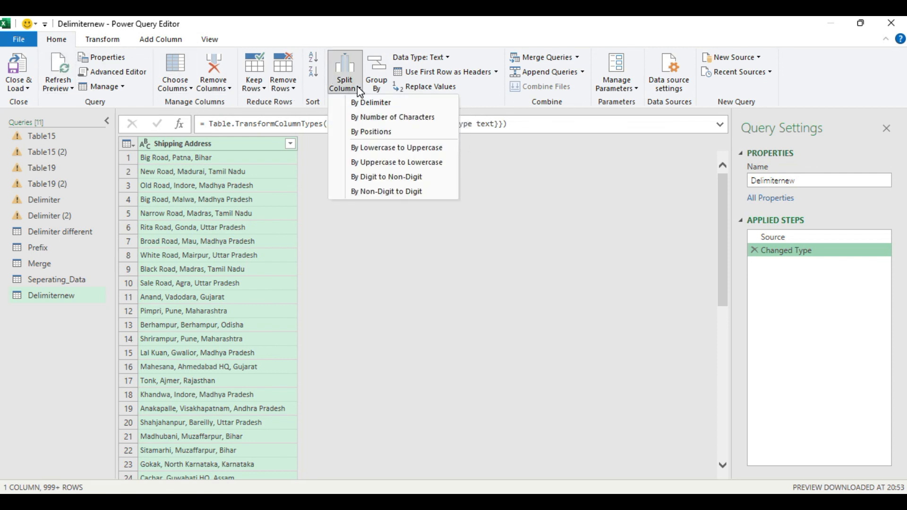
{"action": "left_click", "coordinate": [375, 103]}
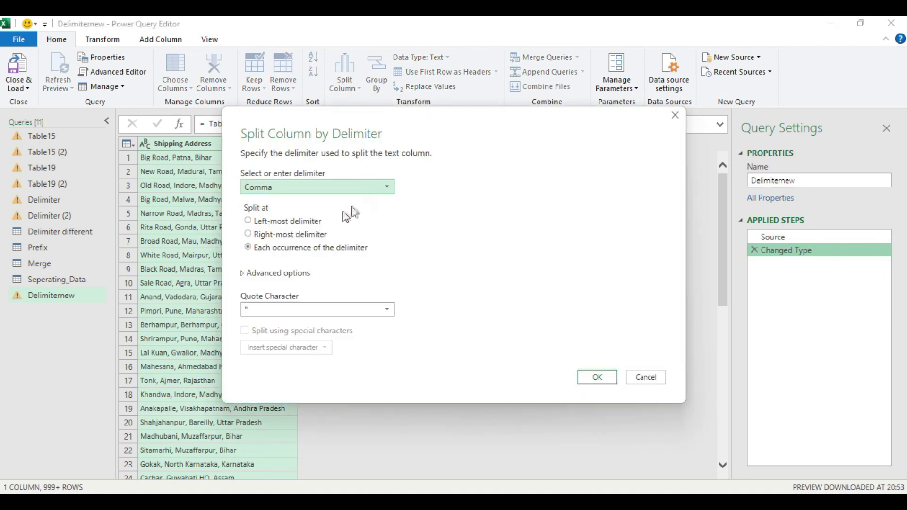
{"action": "left_click", "coordinate": [249, 236]}
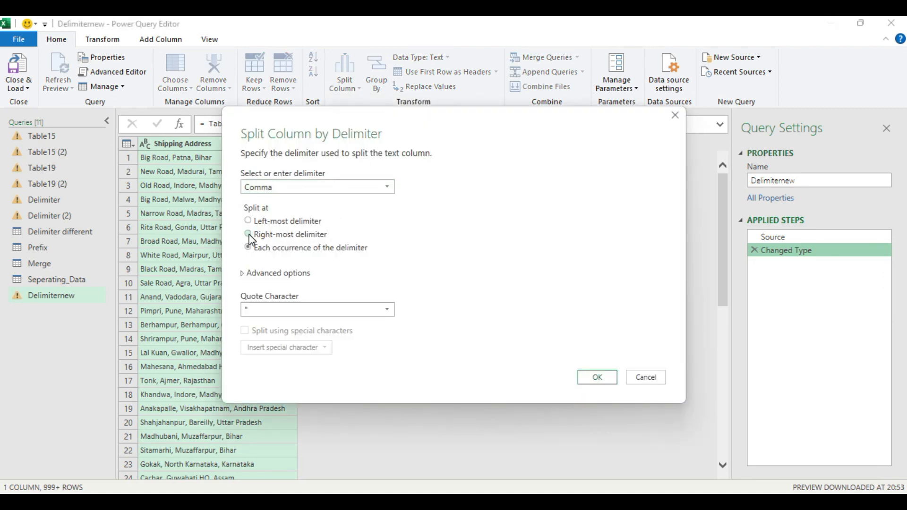
{"action": "left_click", "coordinate": [597, 377]}
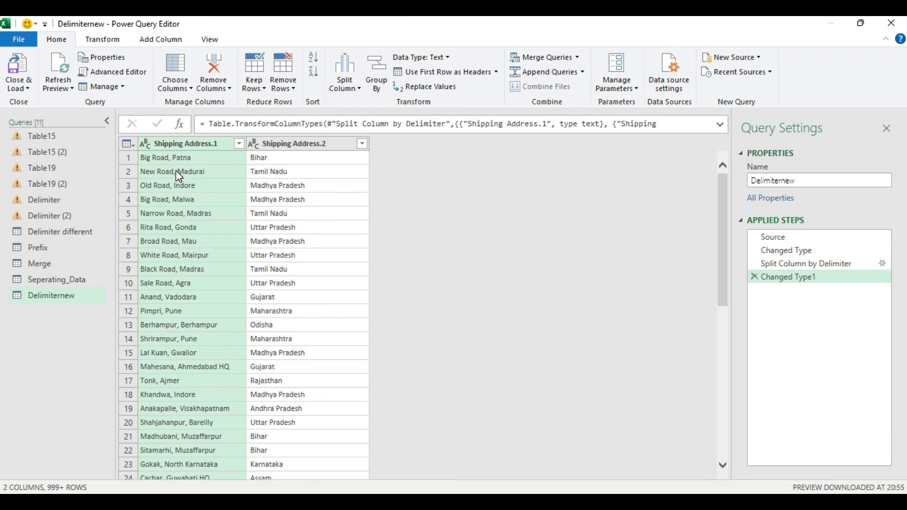
{"action": "left_click", "coordinate": [755, 277]}
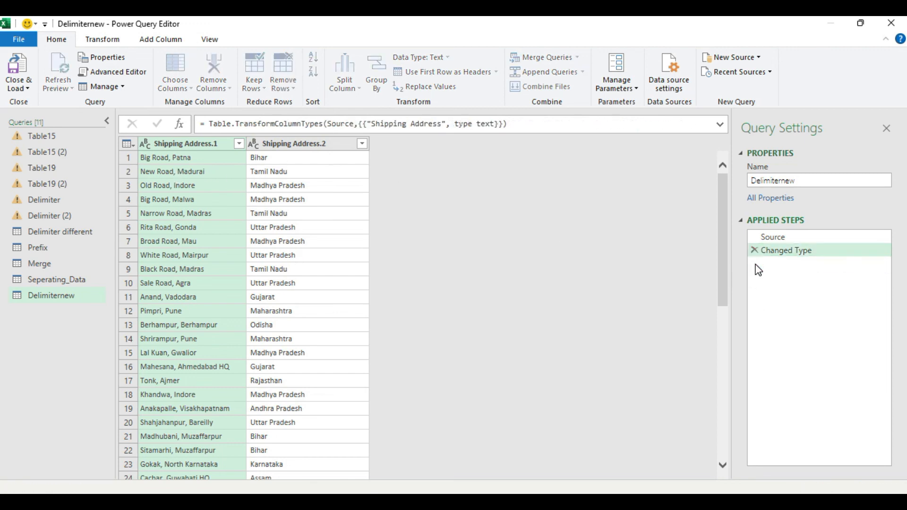
{"action": "left_click", "coordinate": [754, 264]}
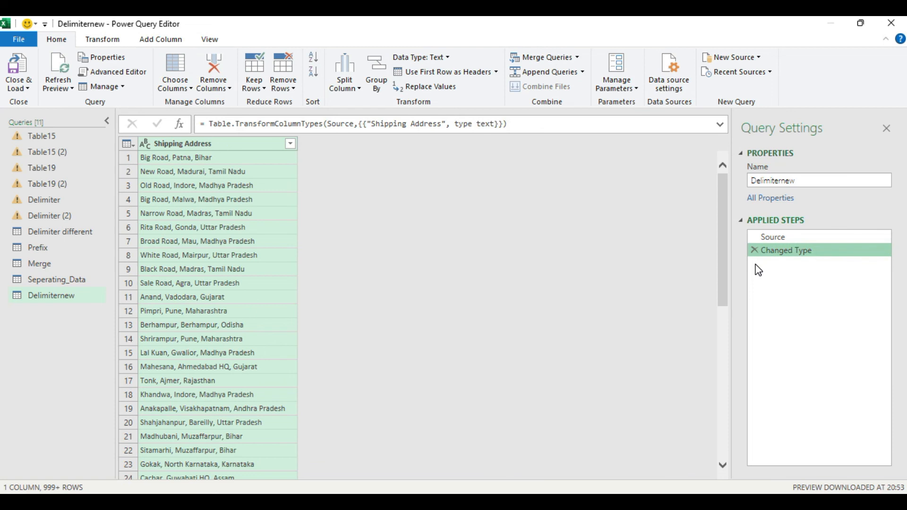
- Split the Shipping Address column by comma at each occurrence of the delimiter
{"action": "left_click", "coordinate": [361, 89]}
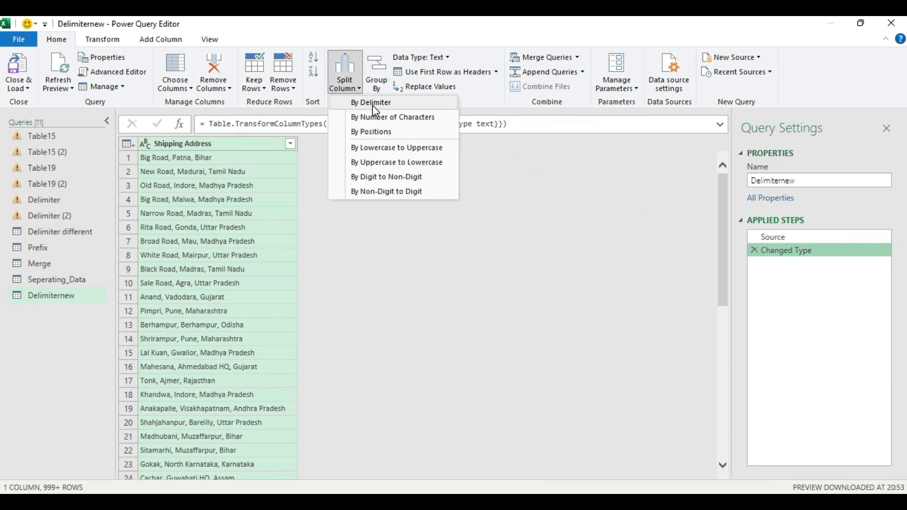
{"action": "left_click", "coordinate": [372, 105]}
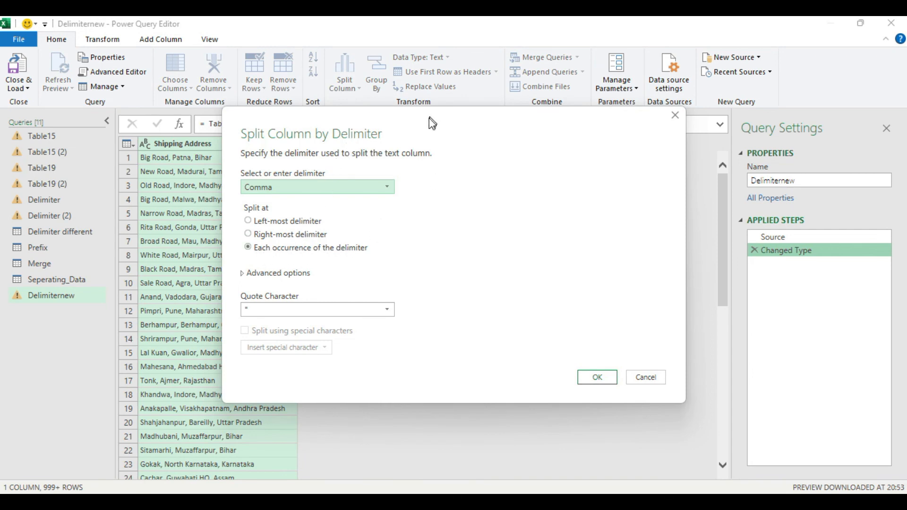
{"action": "left_click_drag", "start_coordinate": [431, 124], "coordinate": [598, 67]}
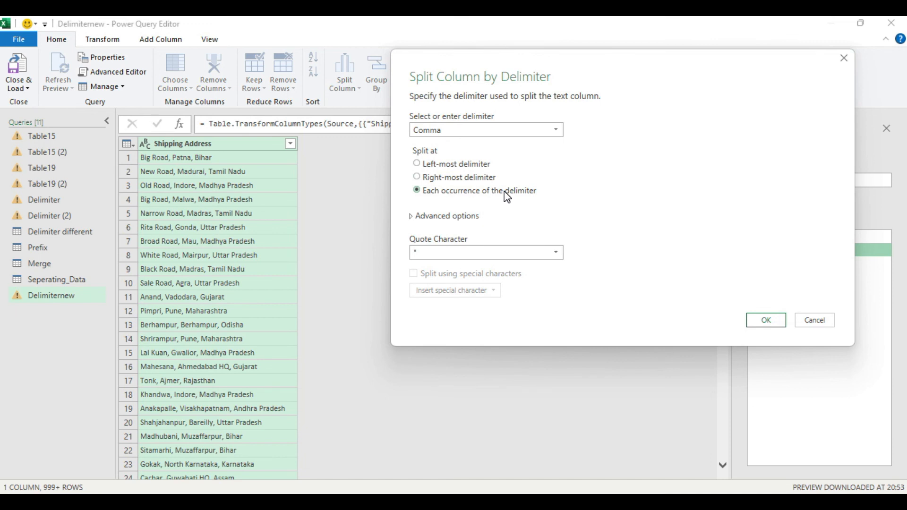
{"action": "left_click", "coordinate": [766, 321]}
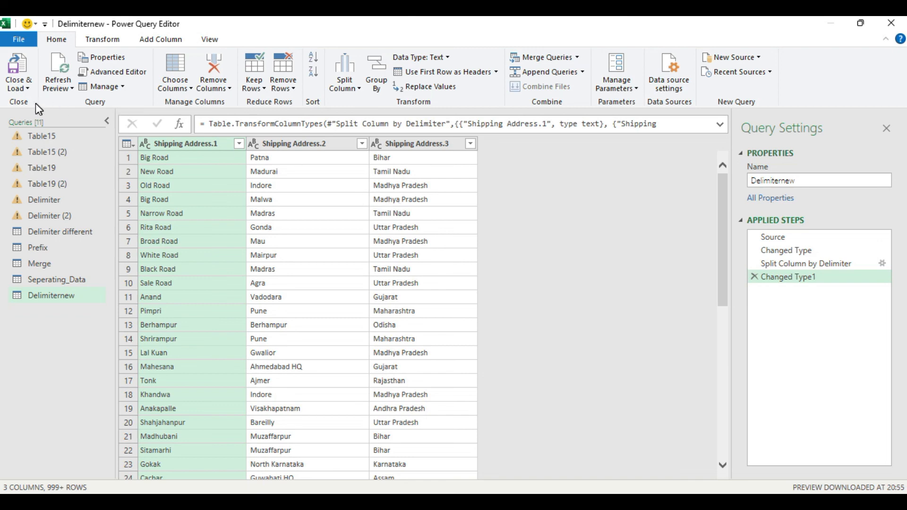
- Load the query as a table into the existing worksheet at cell E1 and close the Queries & Connections pane
{"action": "left_click", "coordinate": [26, 87]}
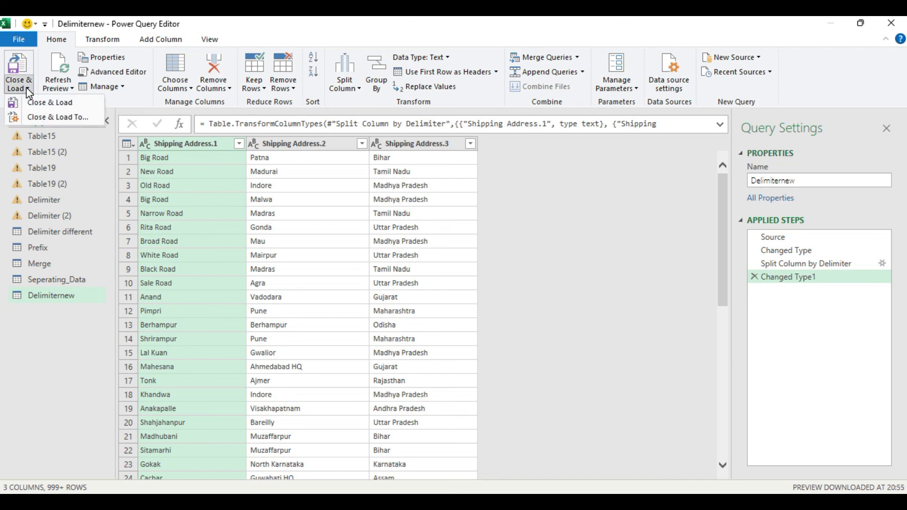
{"action": "left_click", "coordinate": [61, 117]}
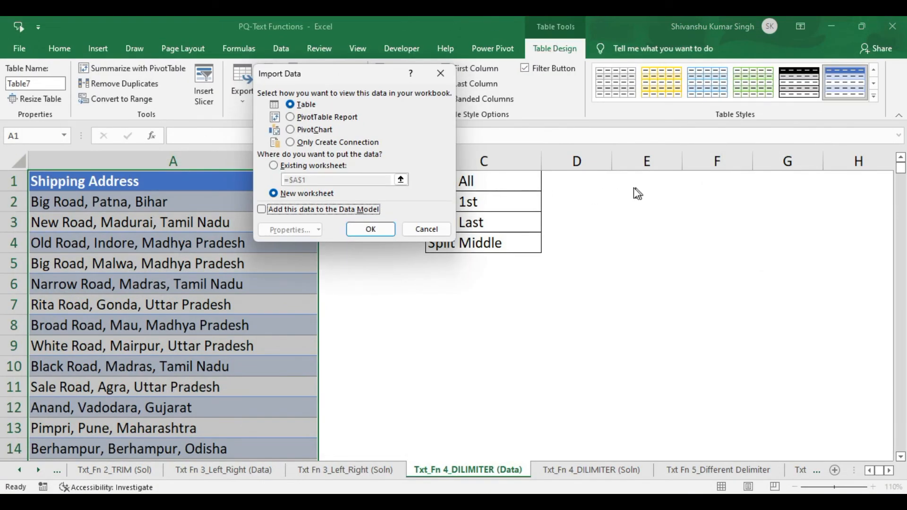
{"action": "left_click", "coordinate": [275, 167]}
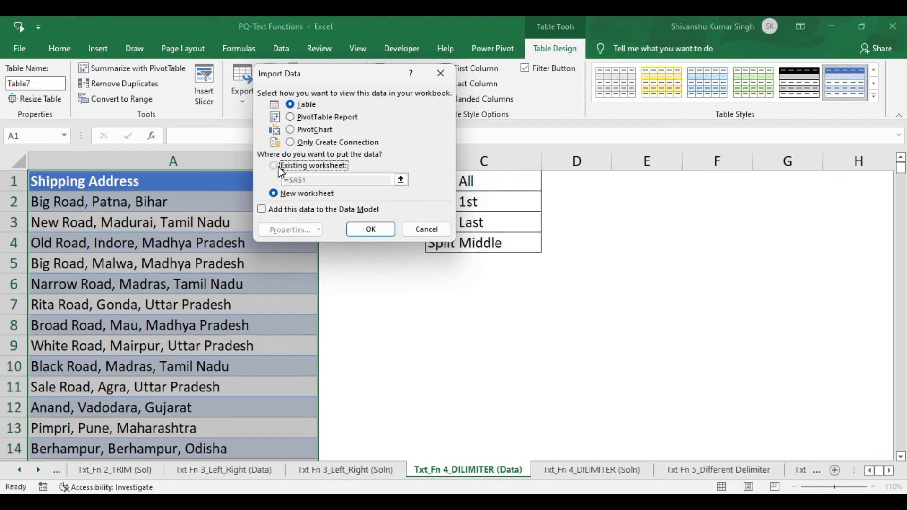
{"action": "left_click", "coordinate": [660, 180]}
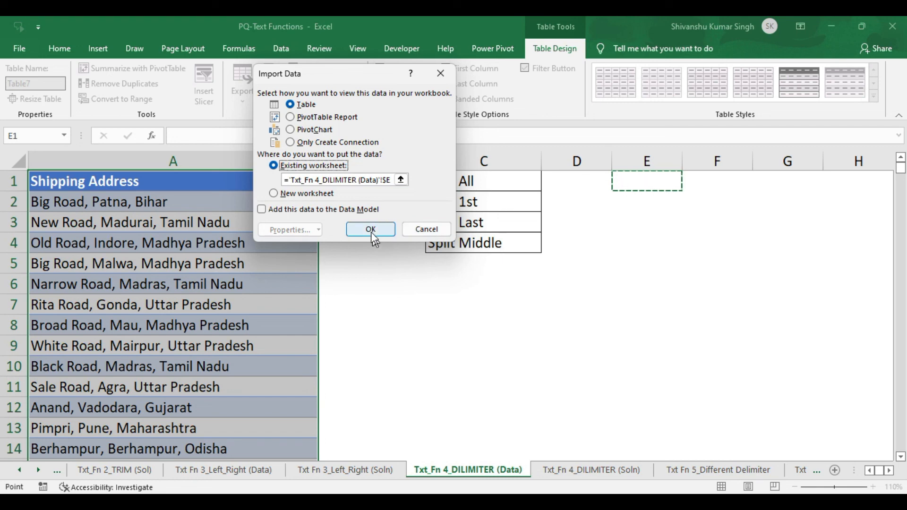
{"action": "left_click", "coordinate": [371, 230]}
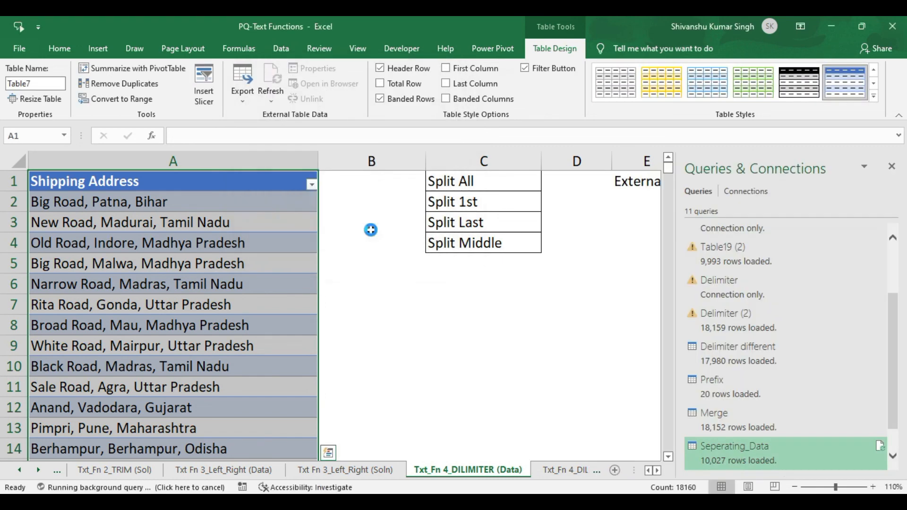
{"action": "left_click", "coordinate": [892, 166]}
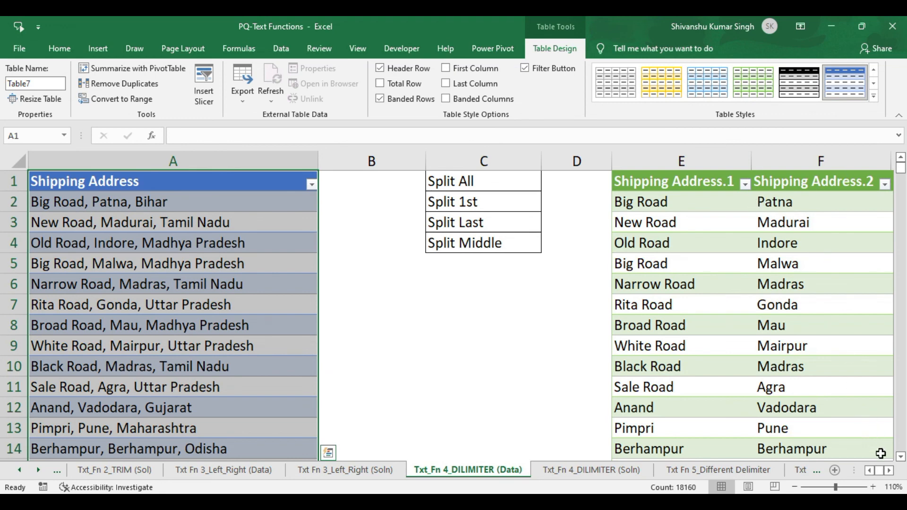
{"action": "left_click", "coordinate": [888, 475]}
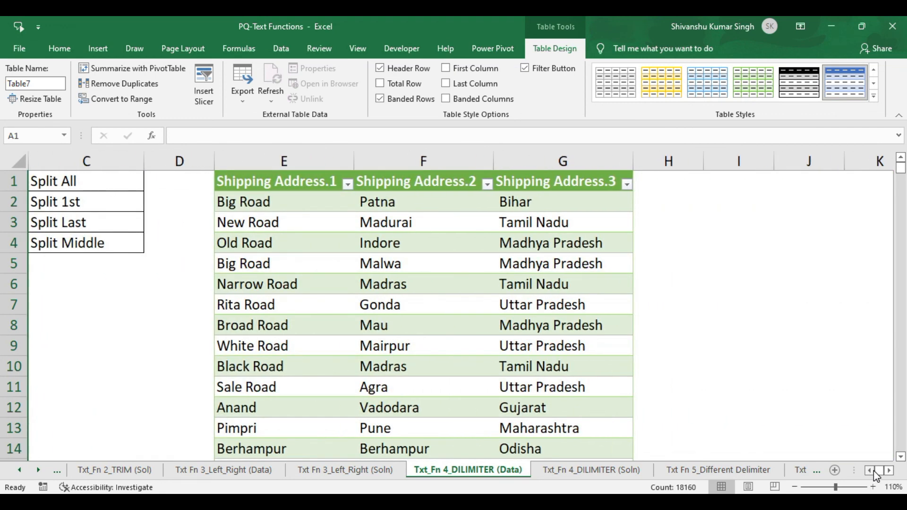
{"action": "double_click", "coordinate": [869, 471]}
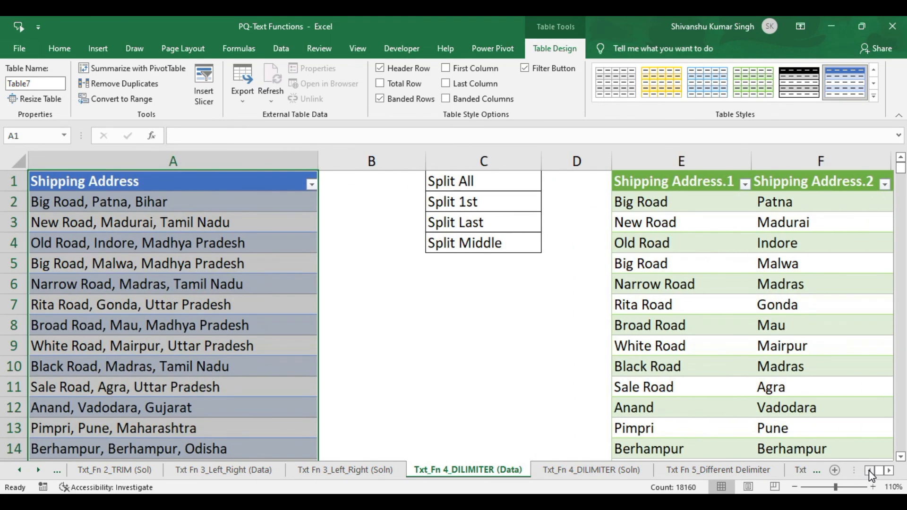
- Copy the addresses in A2:A23 and append them below the Shipping Address table, starting at A18161
{"action": "left_click", "coordinate": [162, 202]}
{"action": "left_click_drag", "start_coordinate": [162, 201], "coordinate": [225, 399]}
{"action": "key", "text": "ctrl+c"}
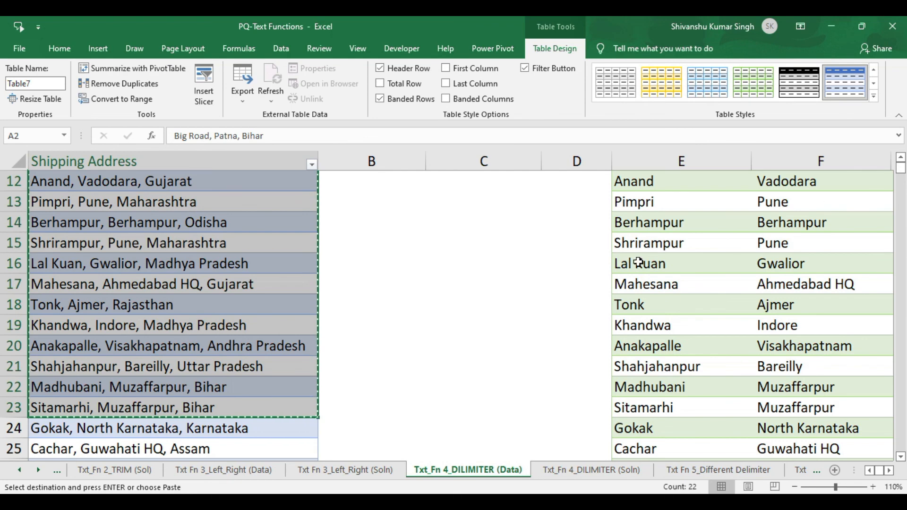
{"action": "left_click_drag", "start_coordinate": [900, 167], "coordinate": [903, 448]}
{"action": "scroll", "coordinate": [313, 424], "scroll_direction": "down", "scroll_amount": 2}
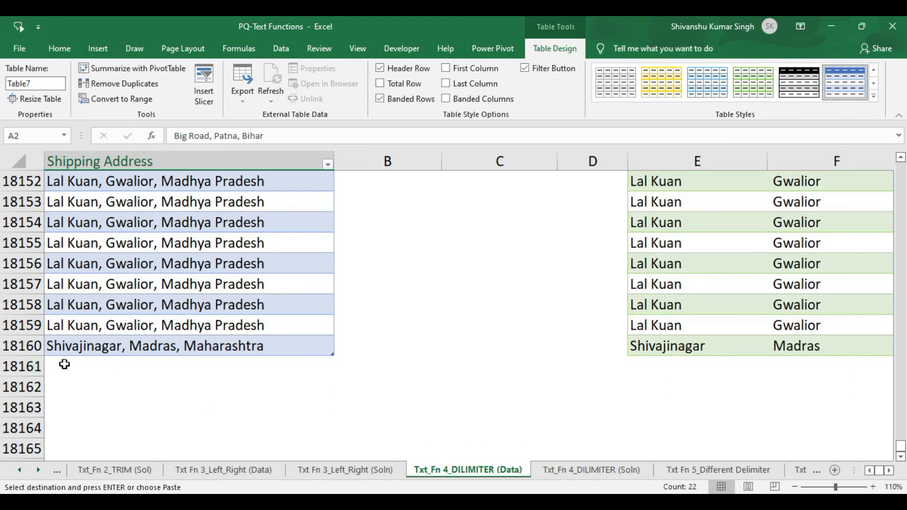
{"action": "left_click", "coordinate": [65, 365]}
{"action": "key", "text": "ctrl+v"}
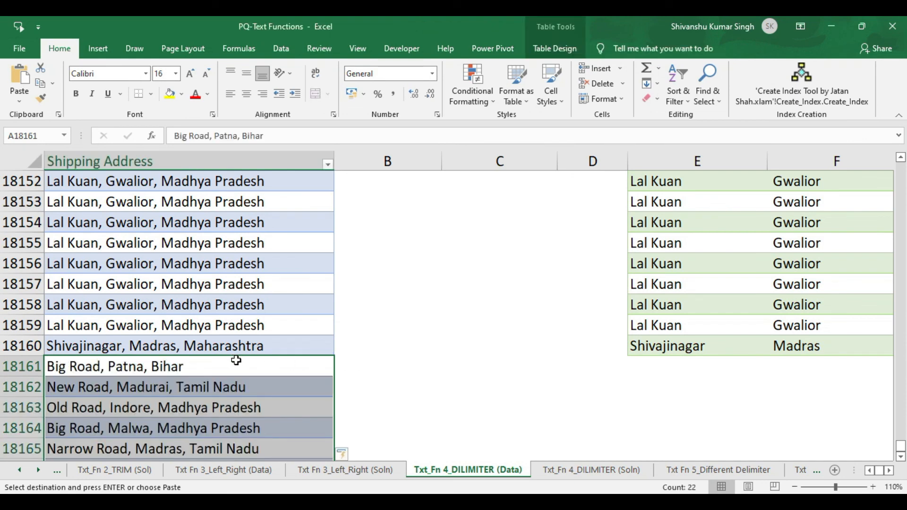
- Refresh the split address table in columns E to G and compare its last rows with the source addresses
{"action": "left_click", "coordinate": [888, 472]}
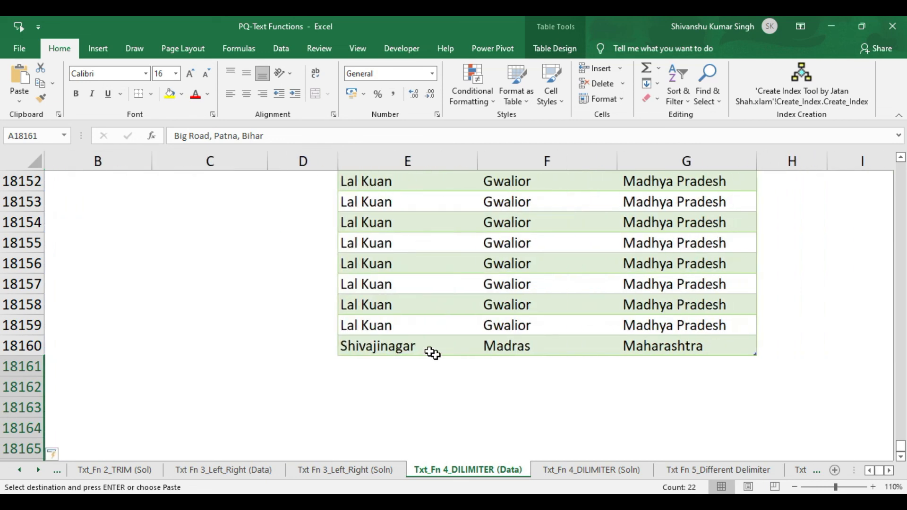
{"action": "left_click", "coordinate": [395, 324]}
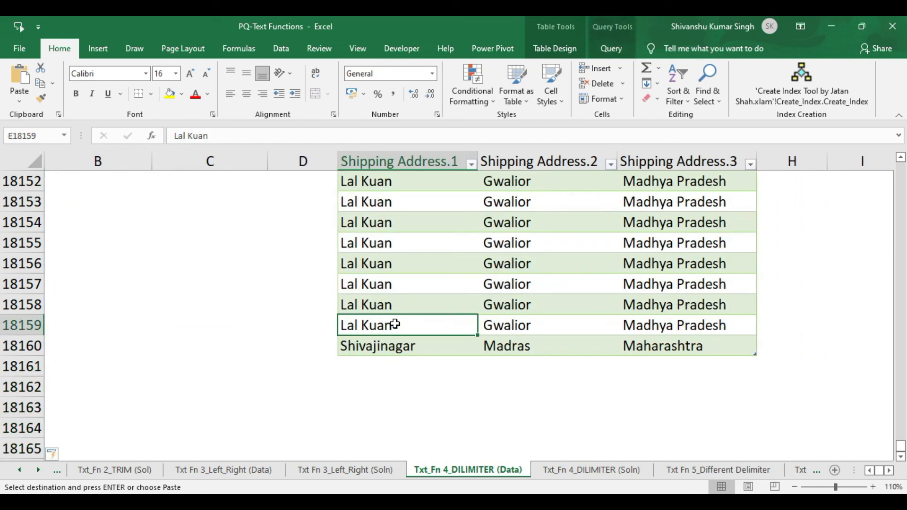
{"action": "right_click", "coordinate": [395, 324]}
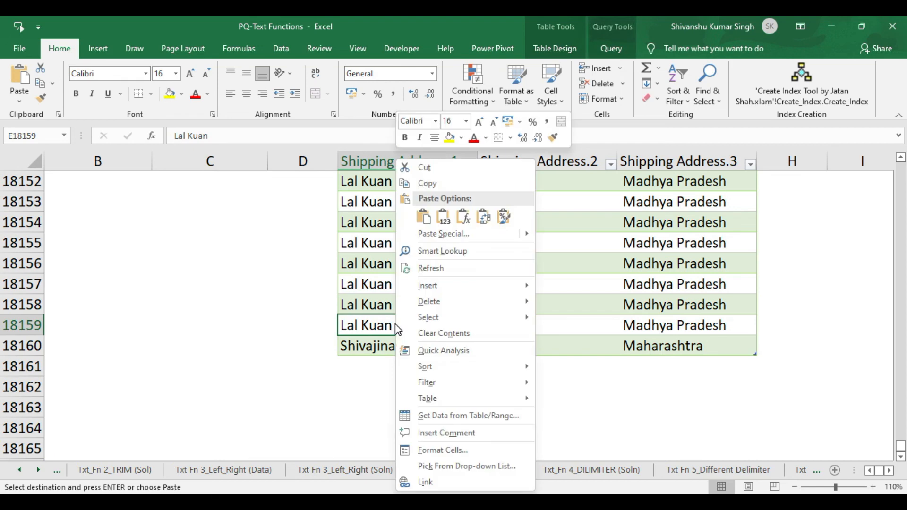
{"action": "left_click", "coordinate": [459, 270]}
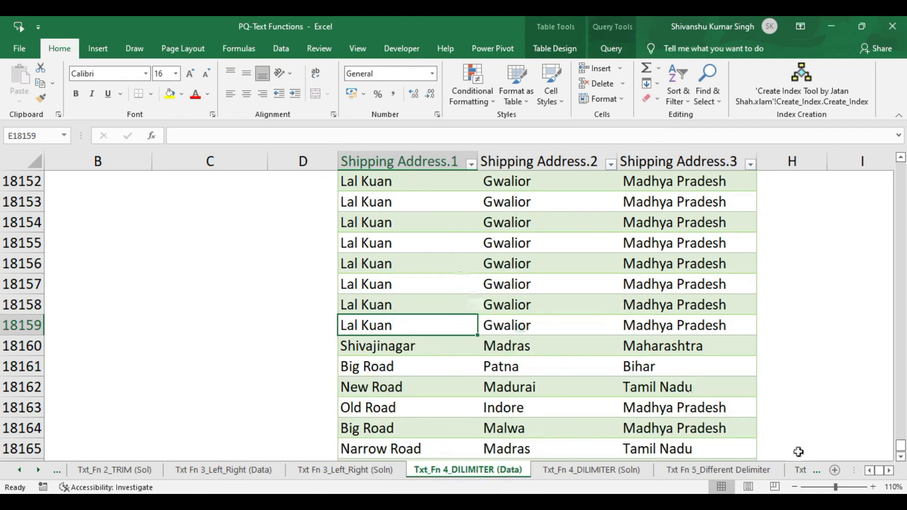
{"action": "left_click", "coordinate": [869, 470]}
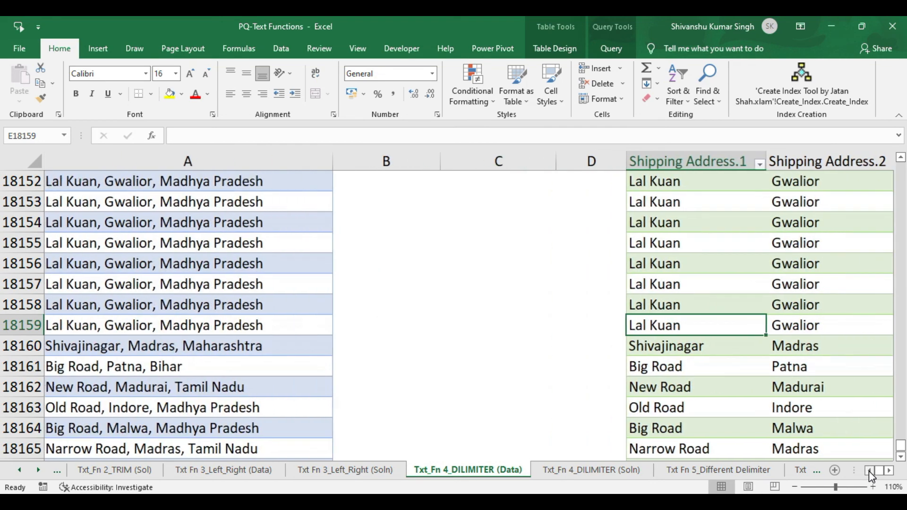
{"action": "left_click_drag", "start_coordinate": [901, 457], "coordinate": [901, 457]}
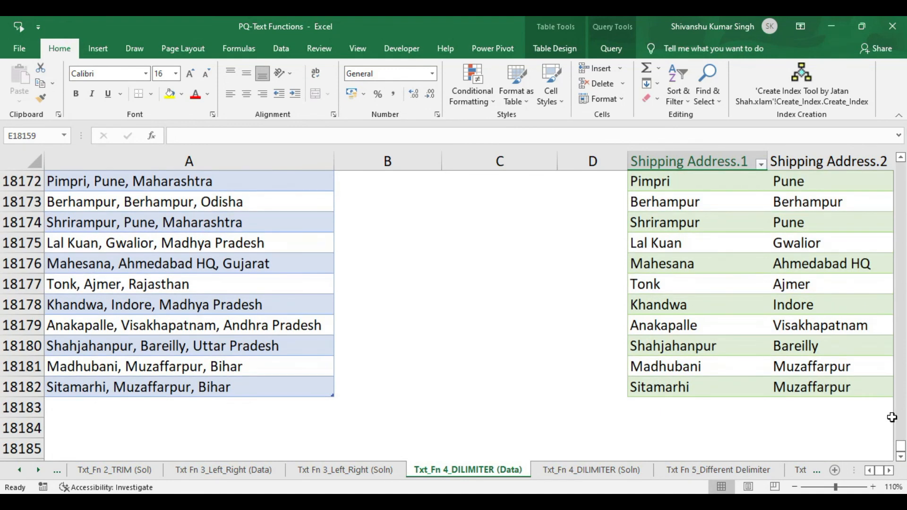